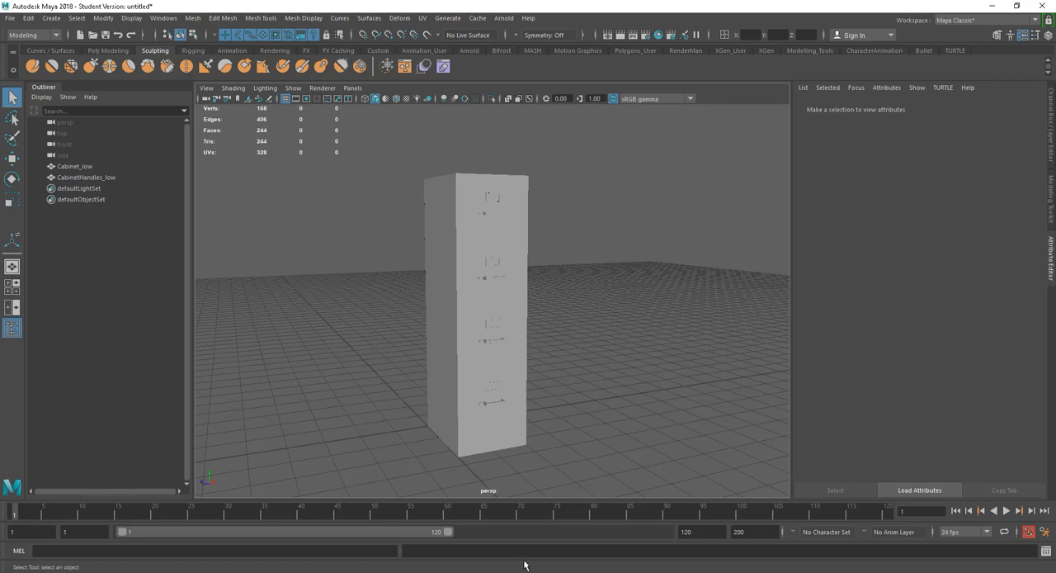
Switch to Substance Painter and orbit around the painted filing cabinet.
key(alt+Tab)
mouse_move(561, 258)
alt+mouse_down()
mouse_move(618, 243)
mouse_move(562, 251)
mouse_move(596, 233)
mouse_move(675, 223)
mouse_move(850, 371)
alt+mouse_up()
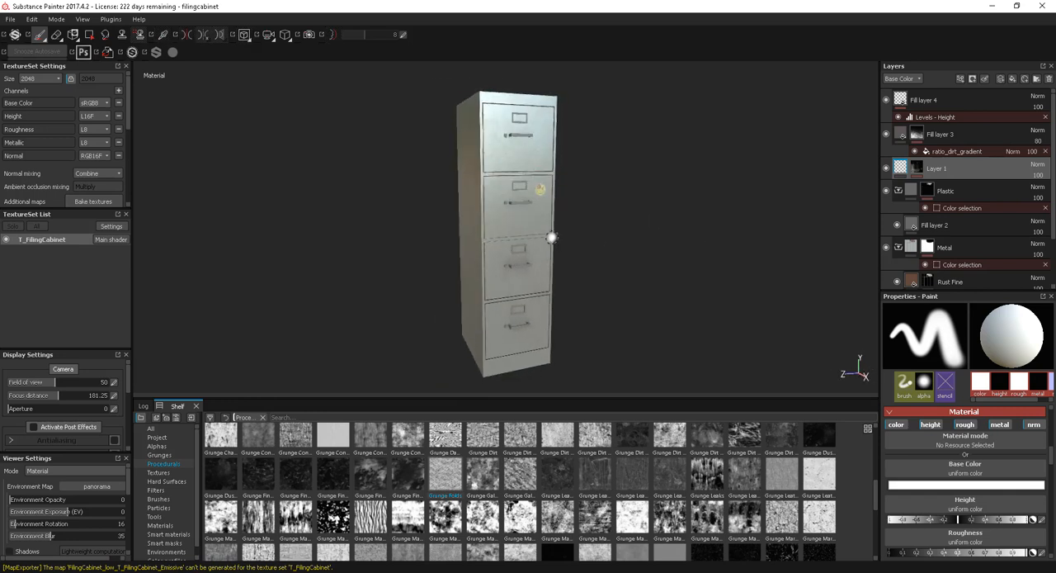
alt+drag(551, 238, 528, 239)
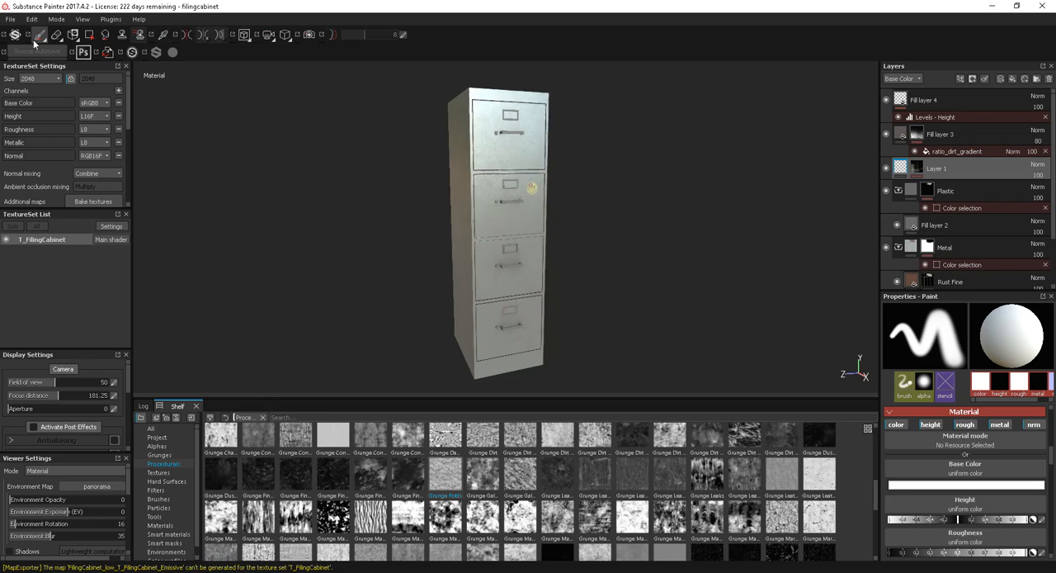
Point Export Textures at the work/Arnold/bakes folder with the PBR MetalRough preset, expanding T_FilingCabinet.
click(9, 19)
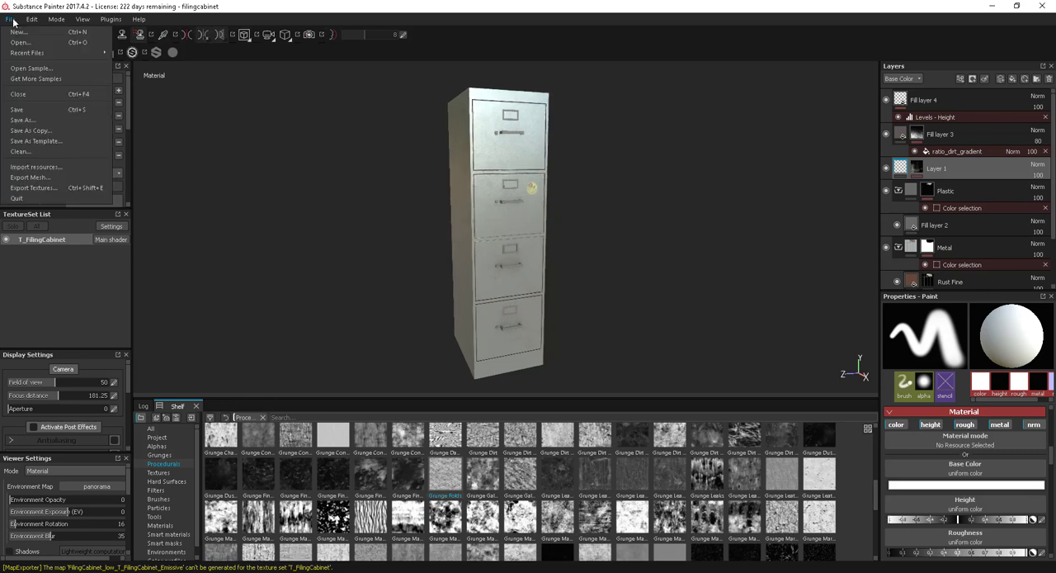
click(37, 188)
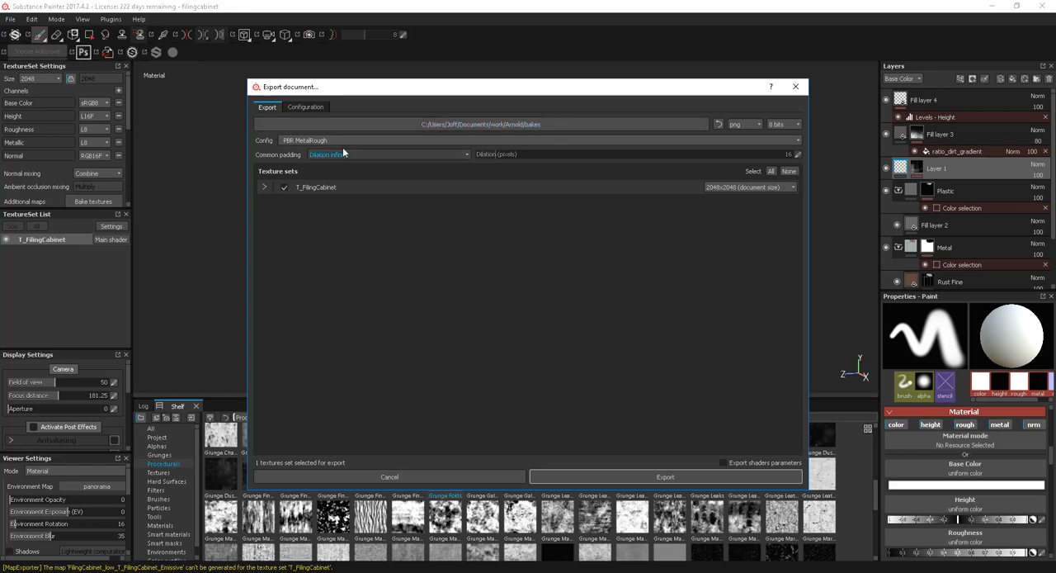
click(480, 124)
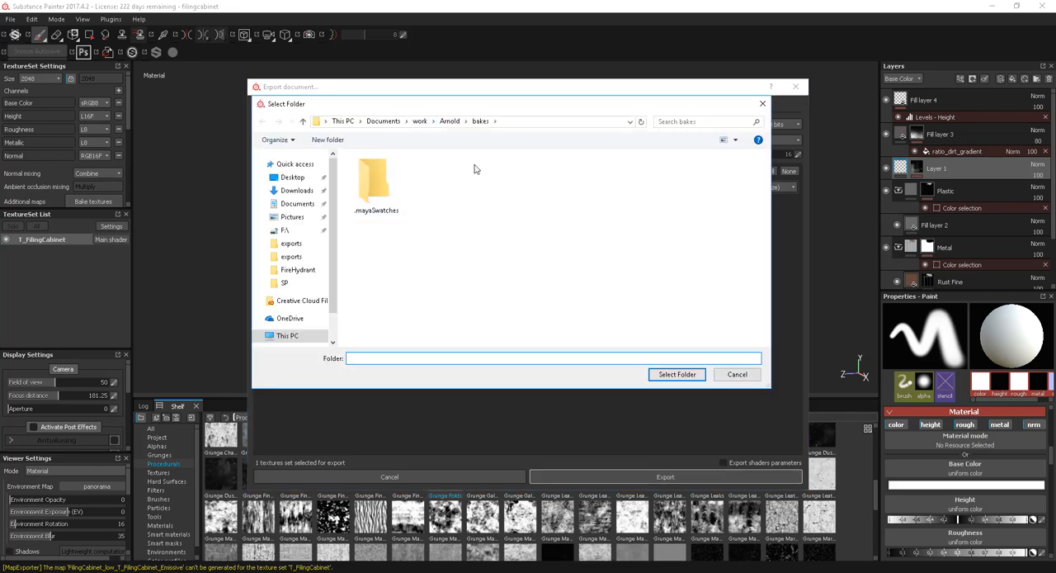
click(677, 373)
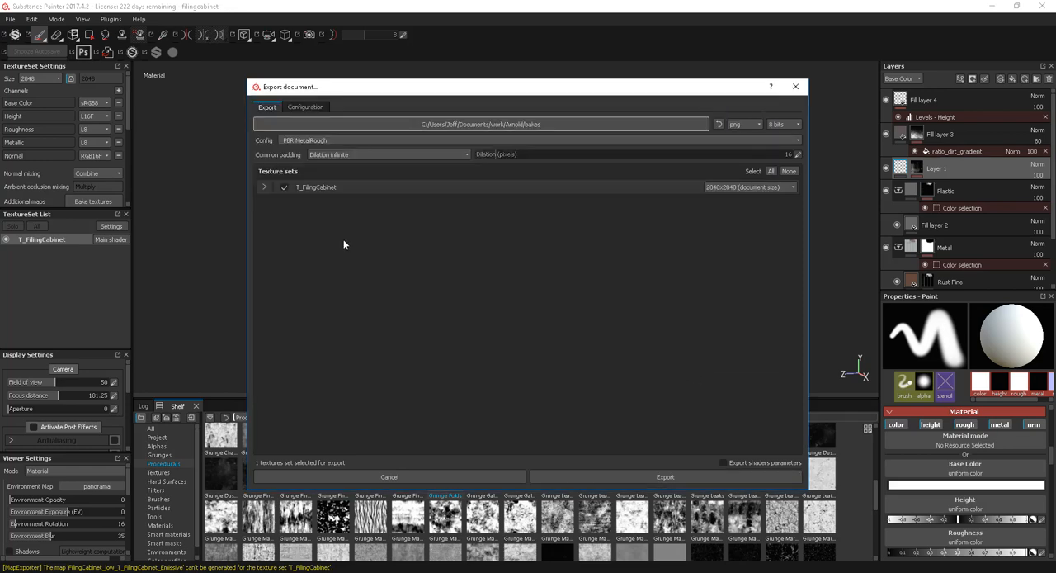
click(330, 141)
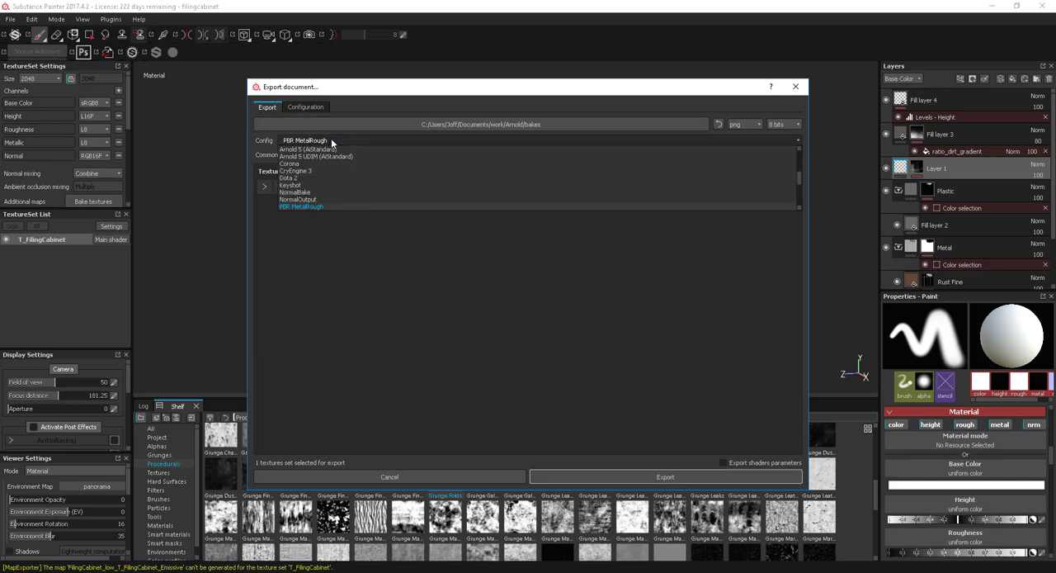
click(305, 206)
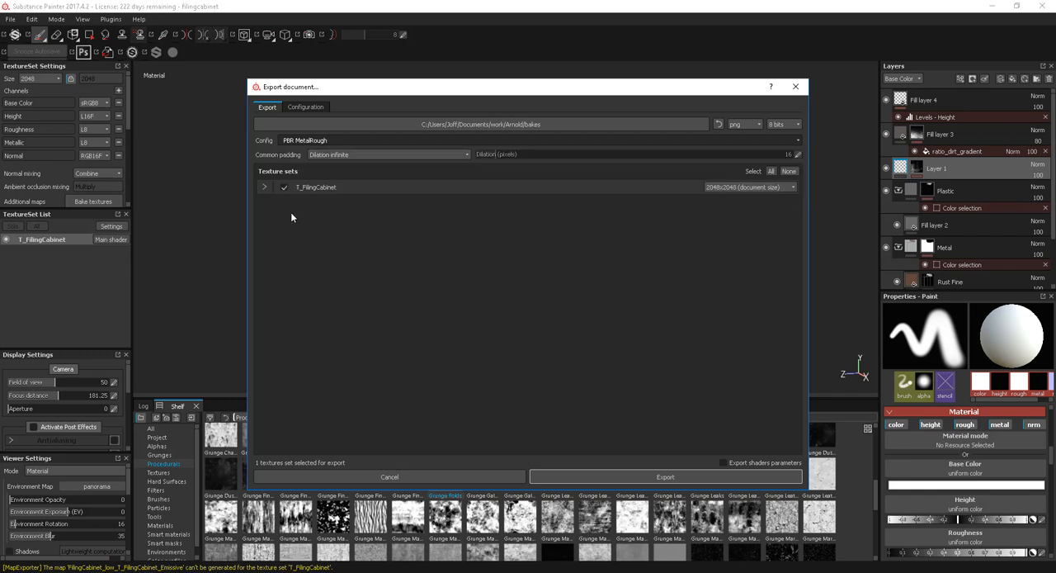
click(264, 186)
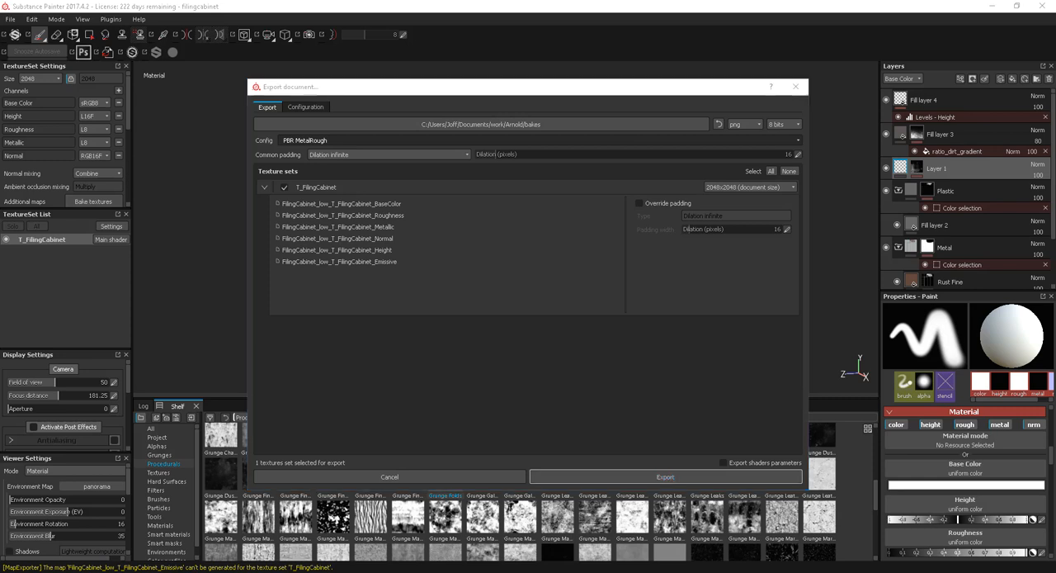
Review the exported Metallic, Normal and Roughness files in Explorer, cancel the export dialog and return to Maya.
key(alt+Tab)
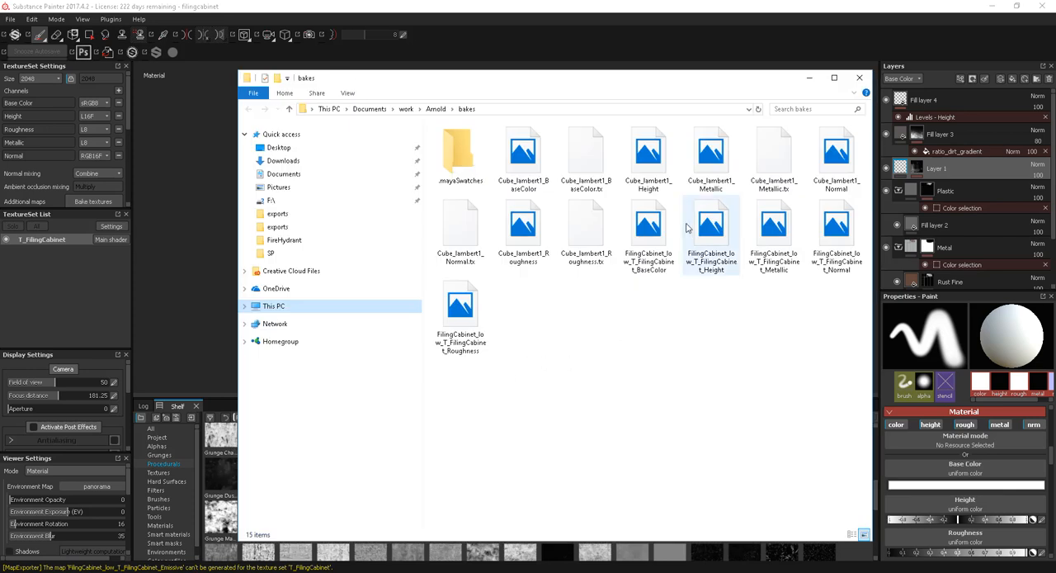
click(648, 235)
click(774, 235)
click(837, 235)
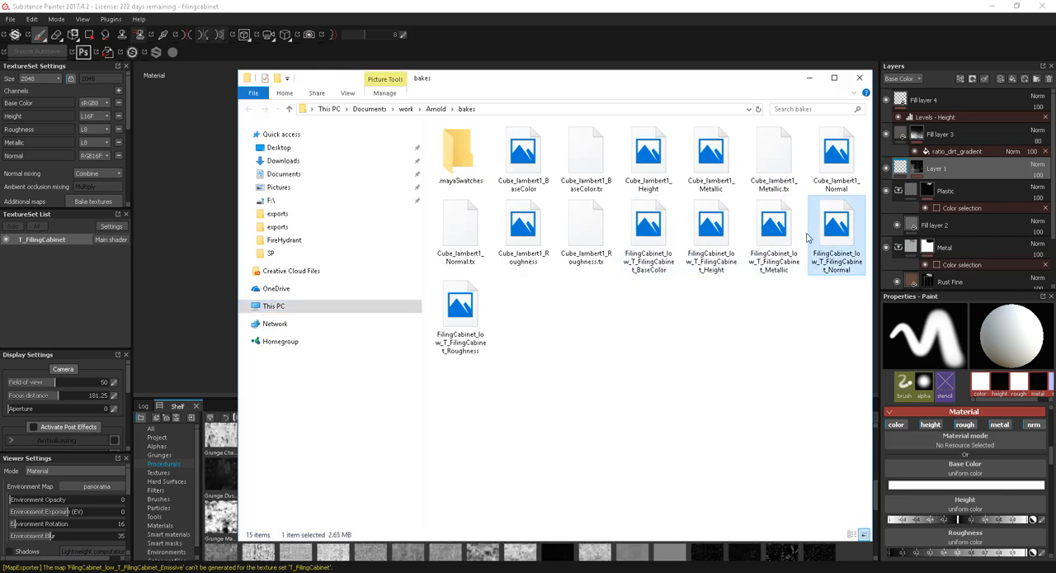
click(460, 313)
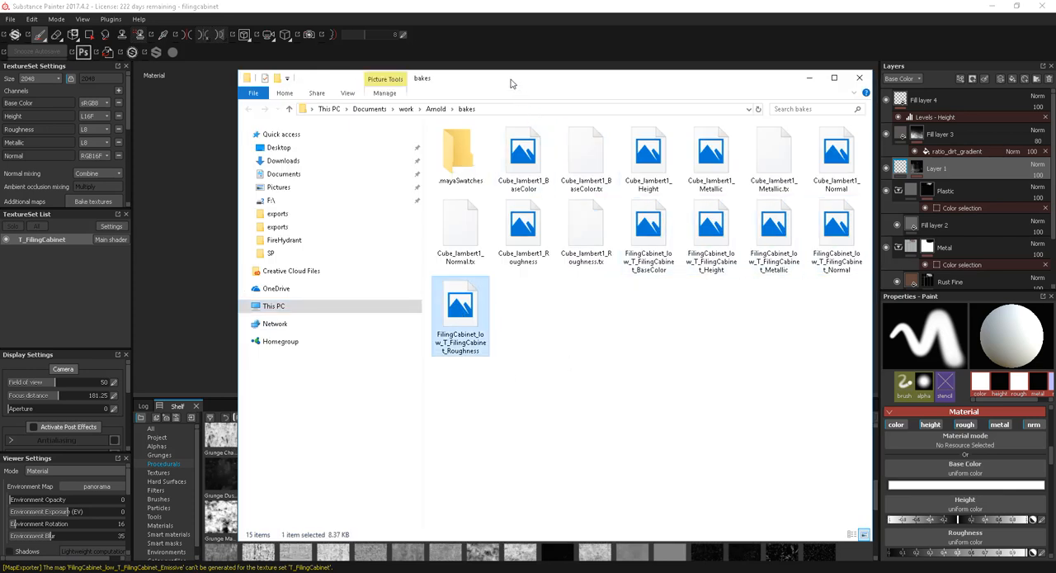
key(alt+Tab)
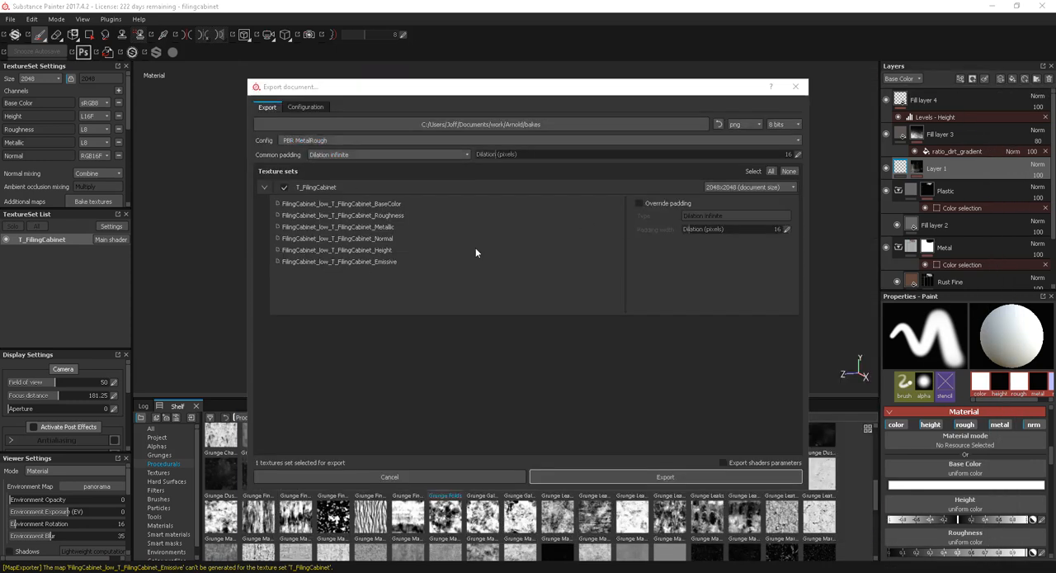
click(469, 476)
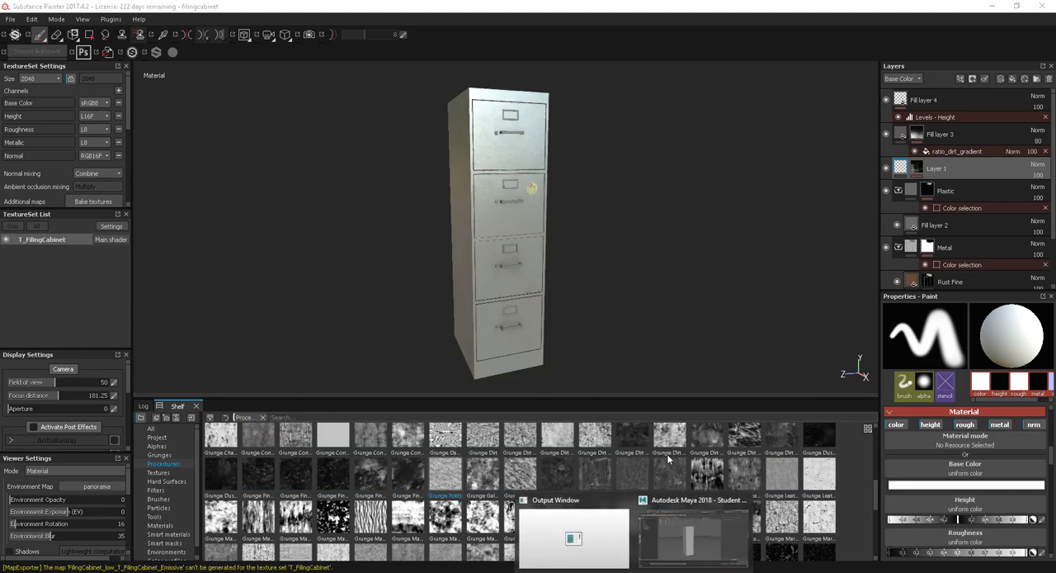
click(686, 516)
Hide the Outliner to widen the viewport and orbit to a frontal view of the cabinet.
mouse_move(577, 313)
alt+mouse_down()
mouse_move(557, 303)
mouse_move(536, 314)
alt+mouse_up()
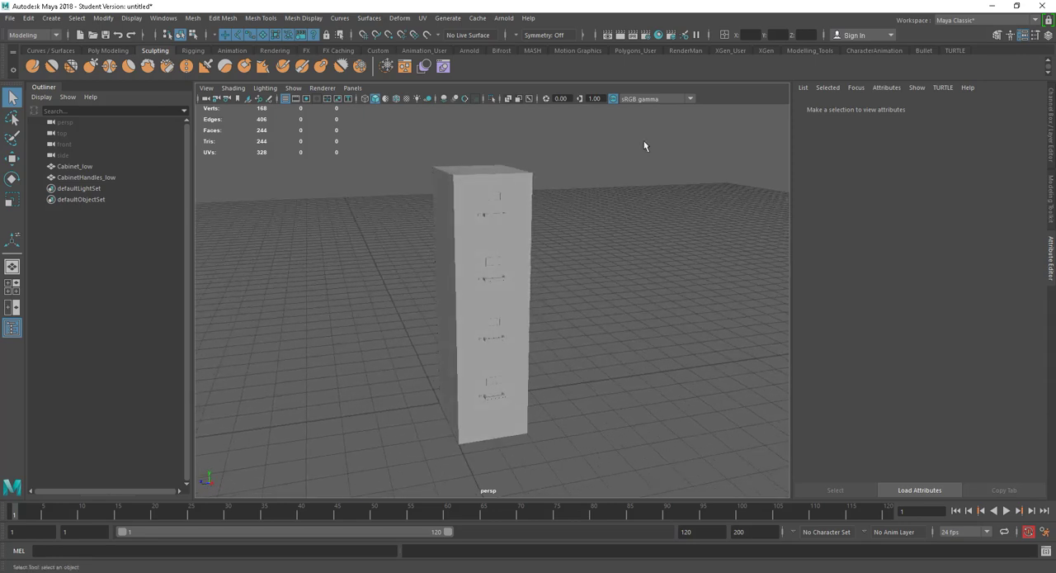
click(503, 18)
alt+drag(521, 277, 529, 299)
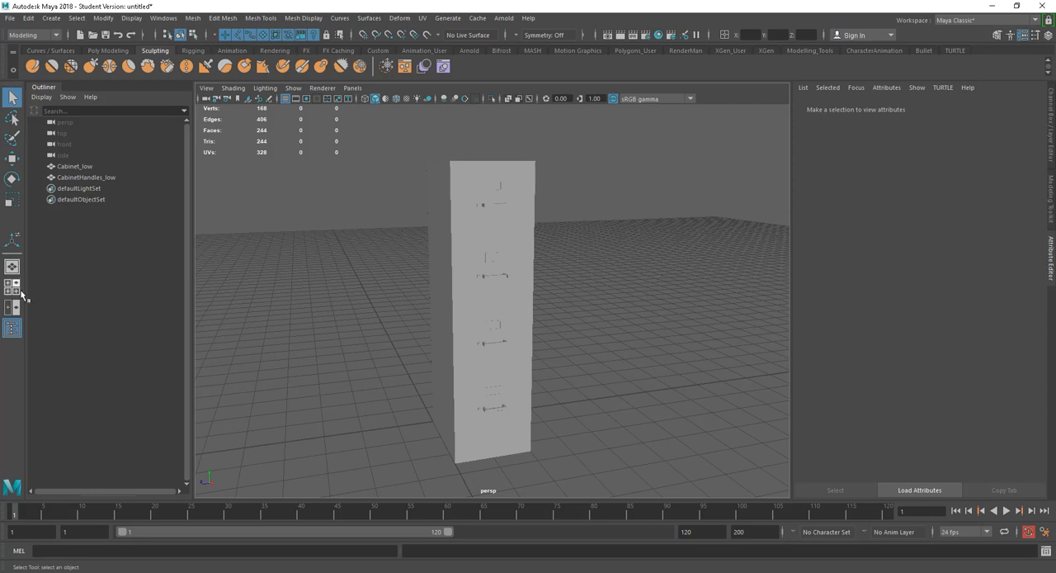
click(13, 329)
alt+drag(380, 334, 441, 350)
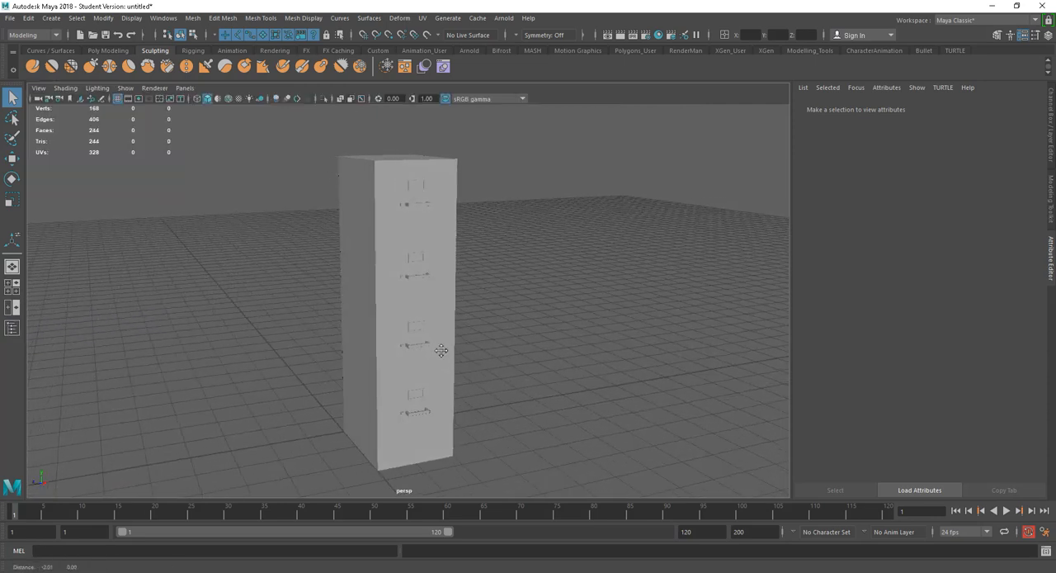
Marquee-select the whole Cabinet_low mesh and bring up its marking menu.
click(398, 326)
click(512, 470)
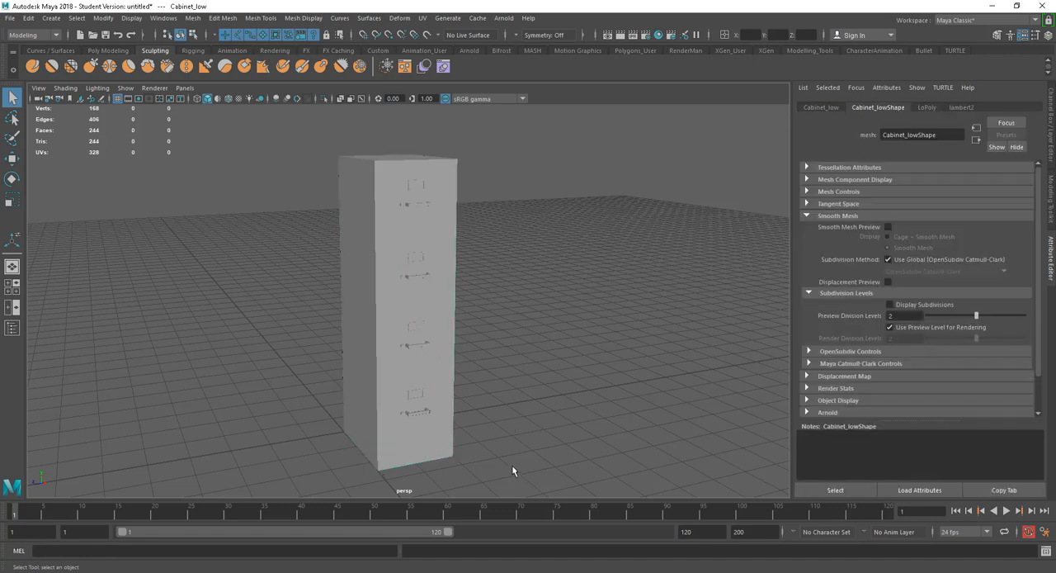
drag(512, 474, 244, 114)
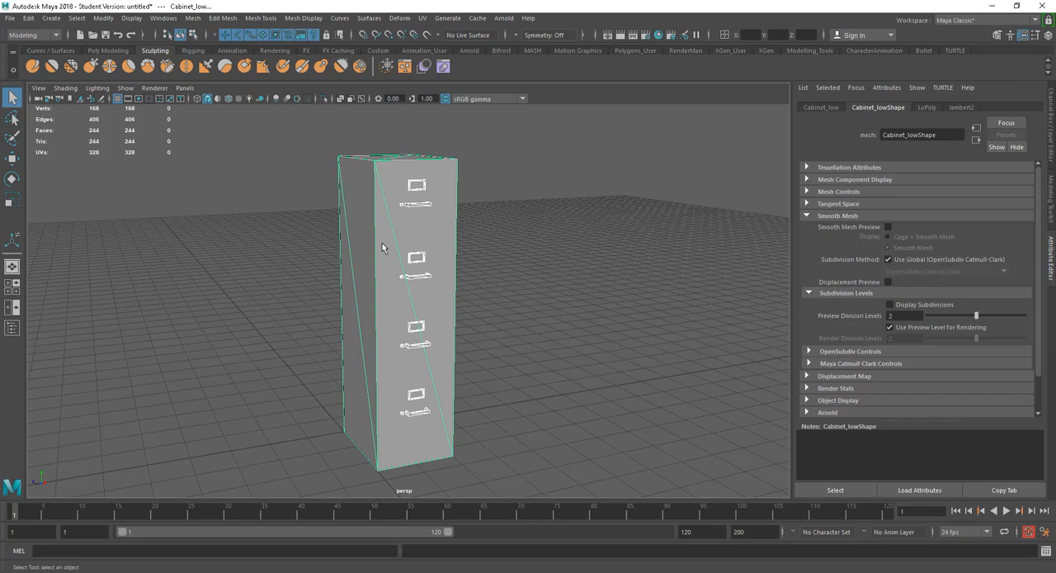
right_click(382, 247)
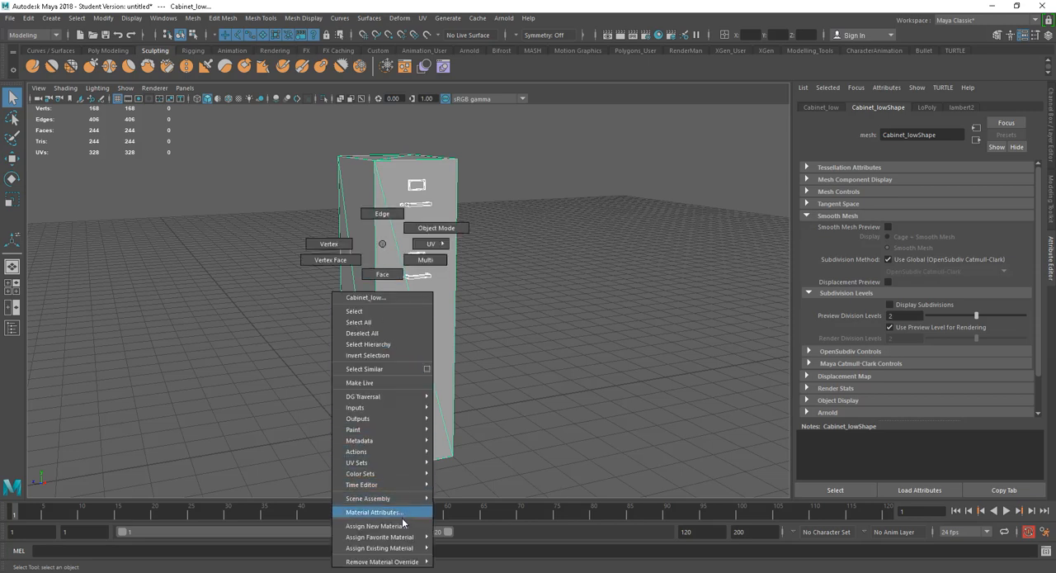
Assign a new Arnold aiStandardSurface shader to the cabinet via Assign New Material.
right_drag(382, 246, 377, 526)
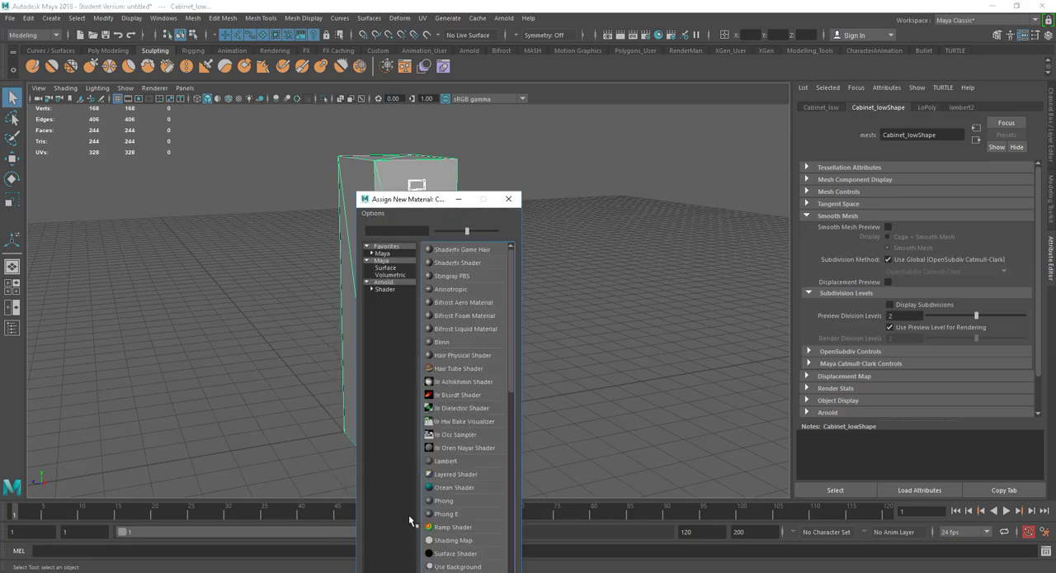
click(386, 289)
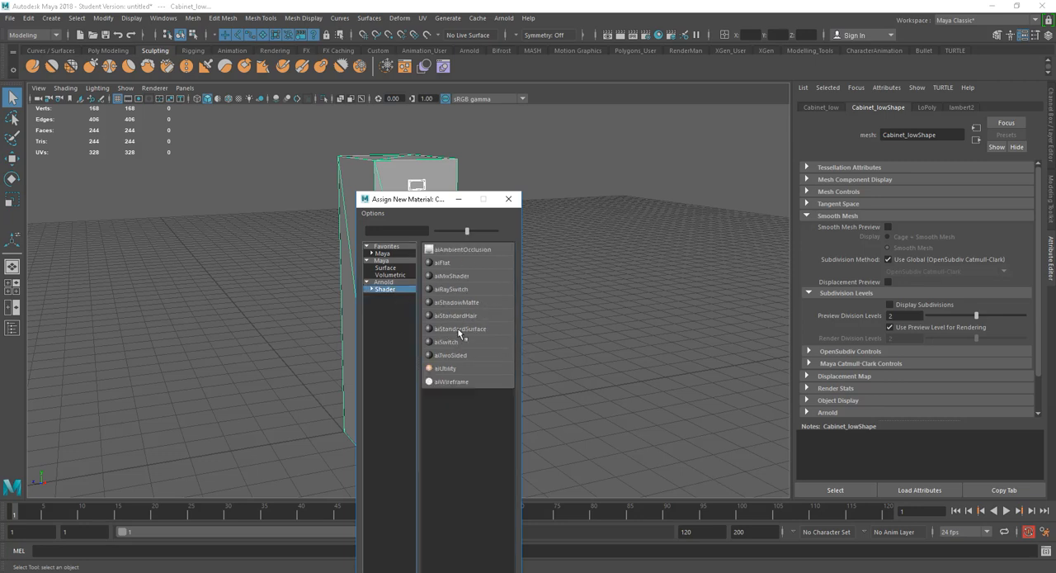
click(460, 328)
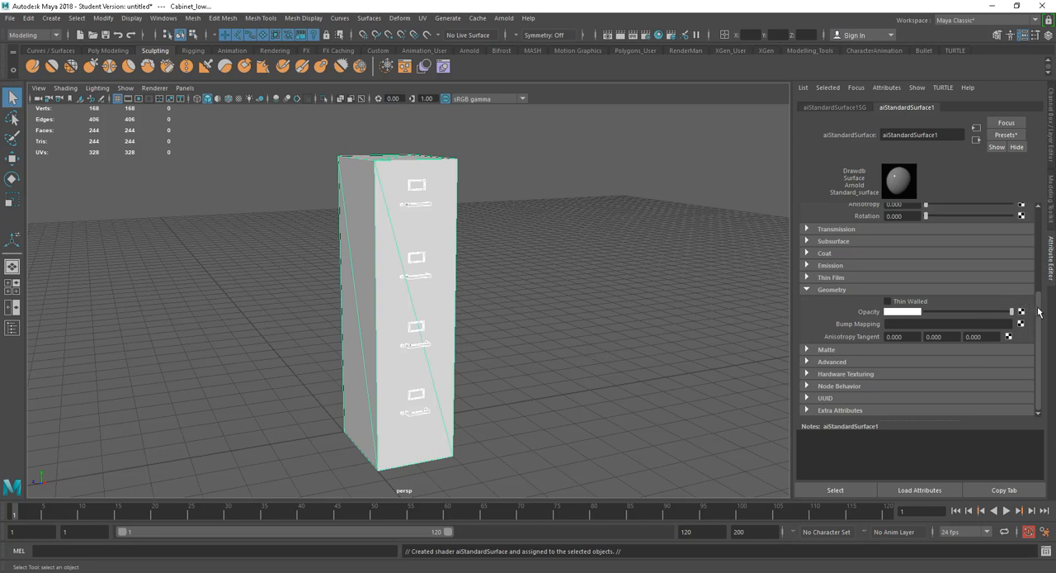
drag(1038, 314, 1042, 221)
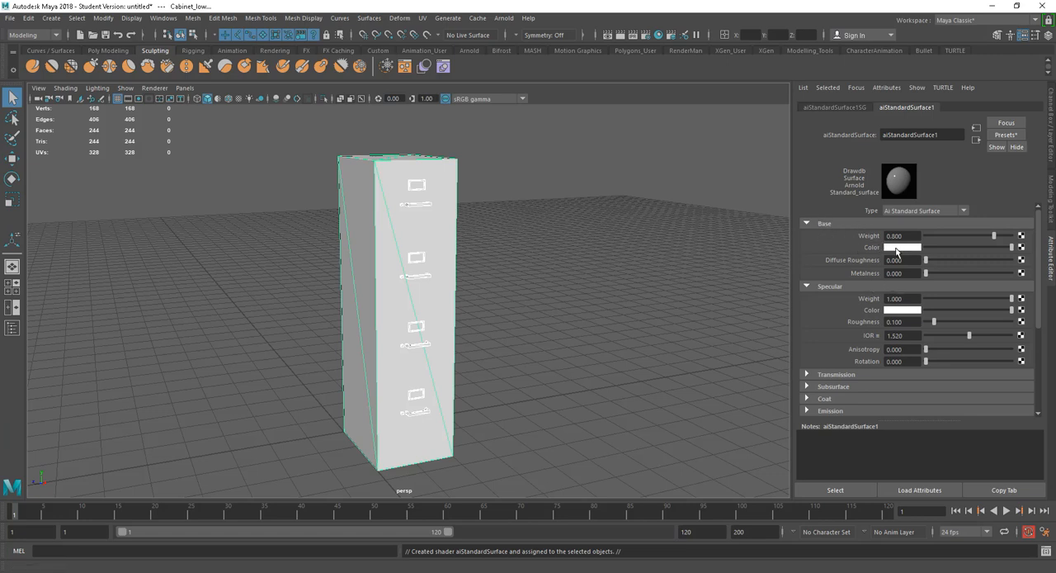
Connect a File node to Base Color and load FilingCabinet BaseColor.png from work/Arnold/bakes.
click(1021, 247)
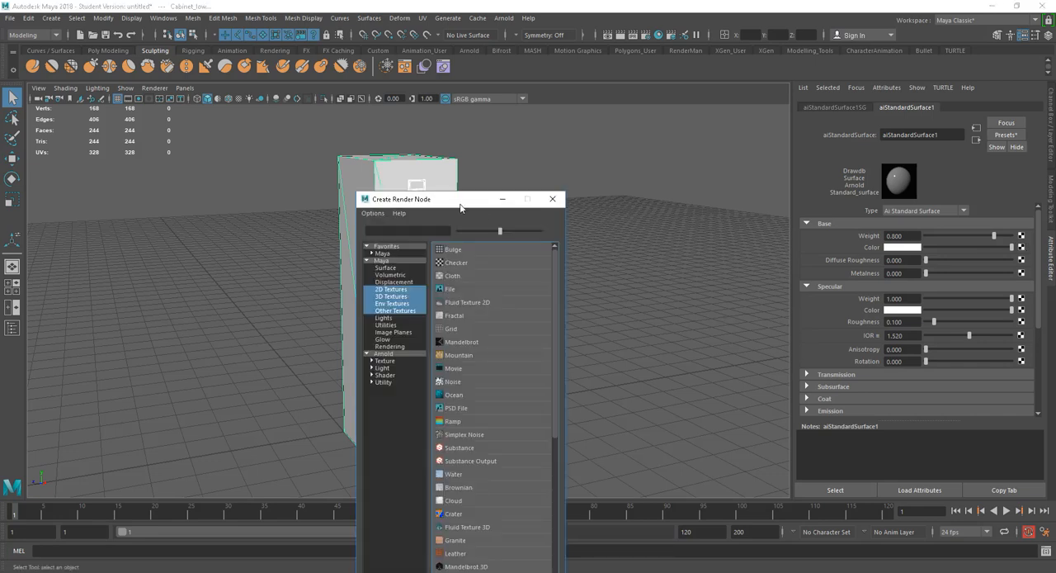
drag(462, 199, 484, 141)
click(479, 233)
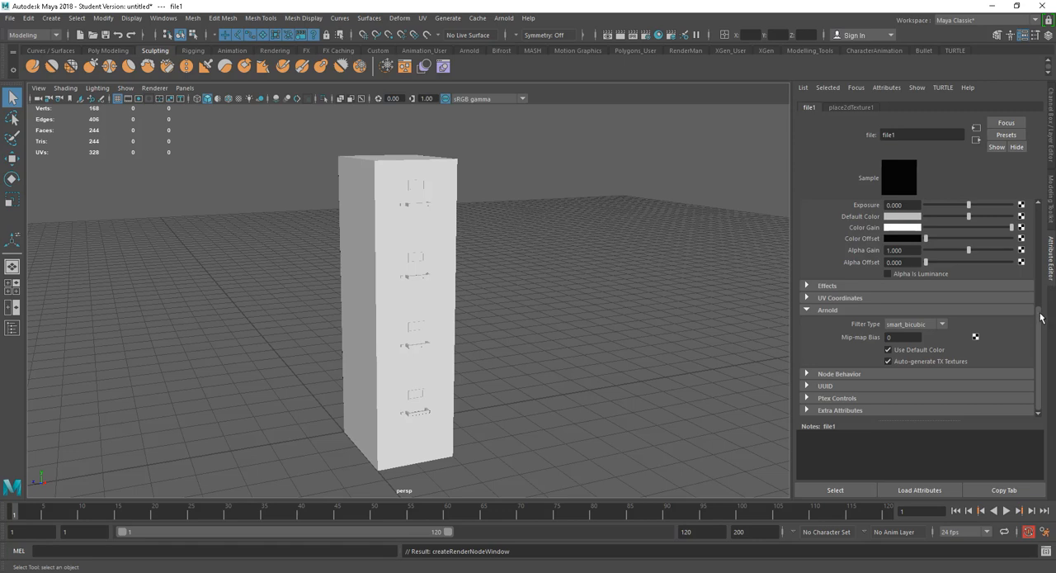
scroll(1034, 309, up, 3)
scroll(1014, 281, up, 3)
scroll(990, 247, up, 3)
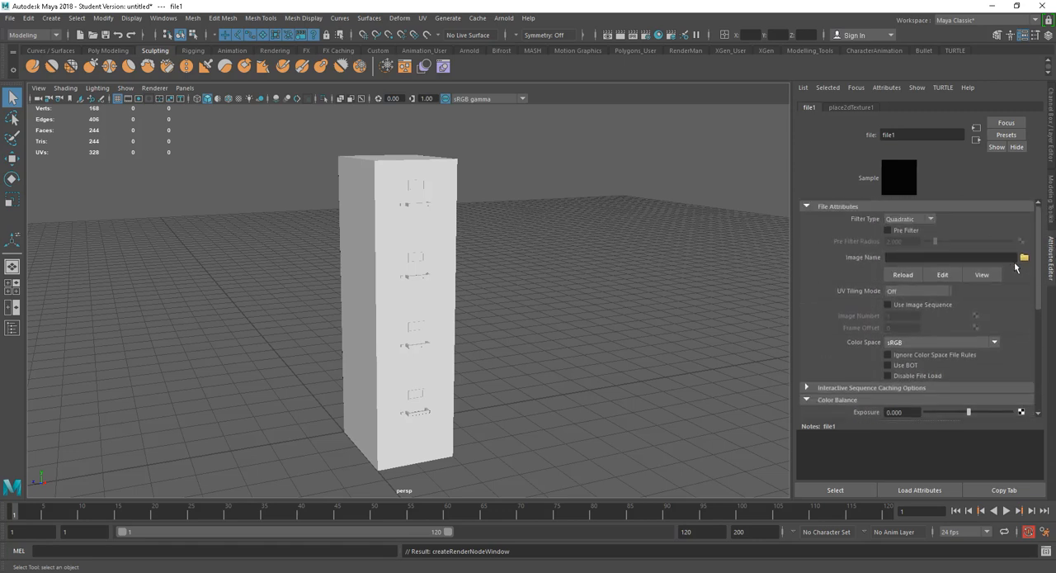
click(1024, 257)
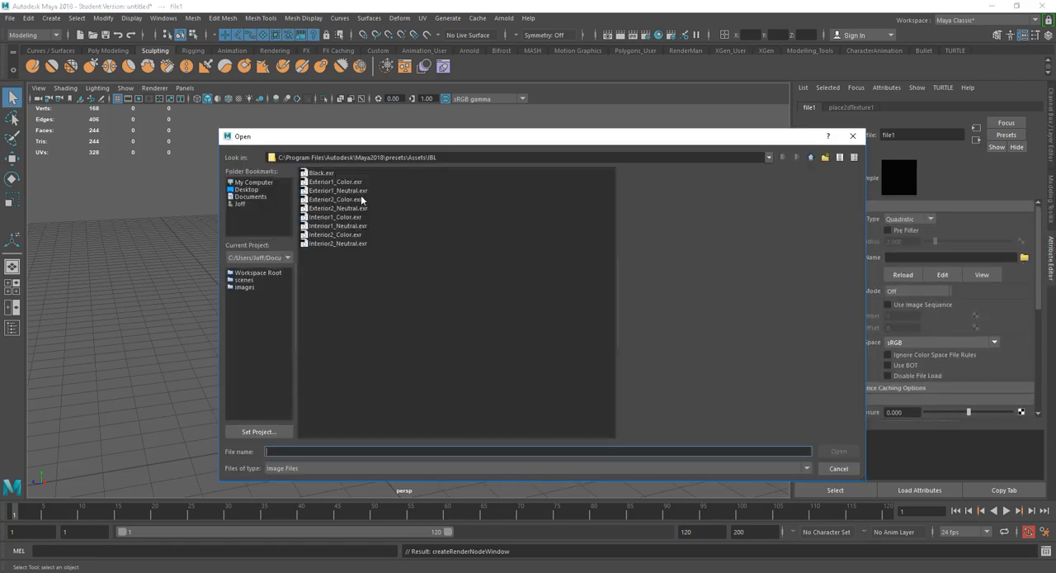
click(250, 196)
double_click(415, 252)
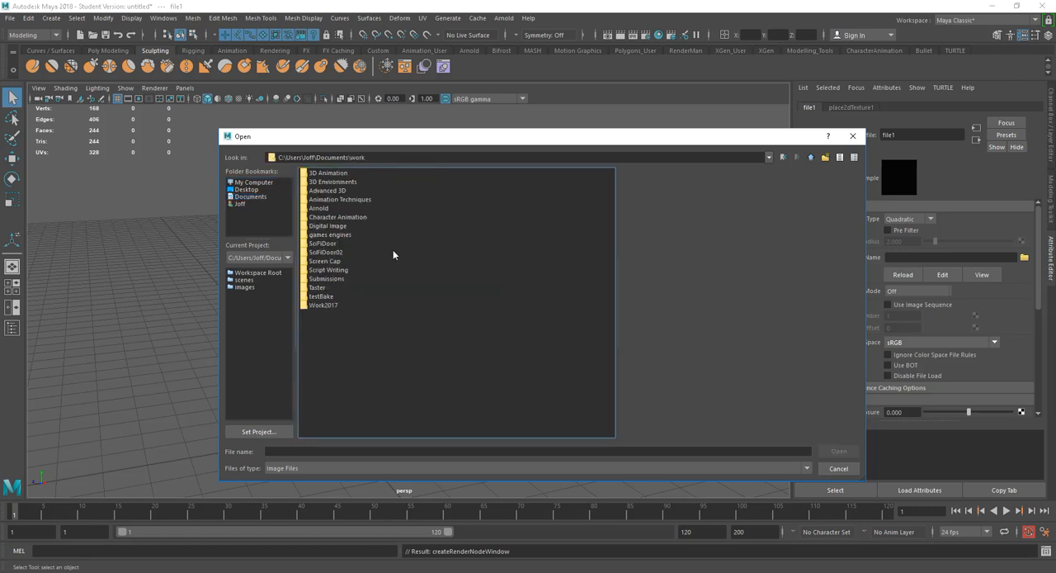
double_click(320, 208)
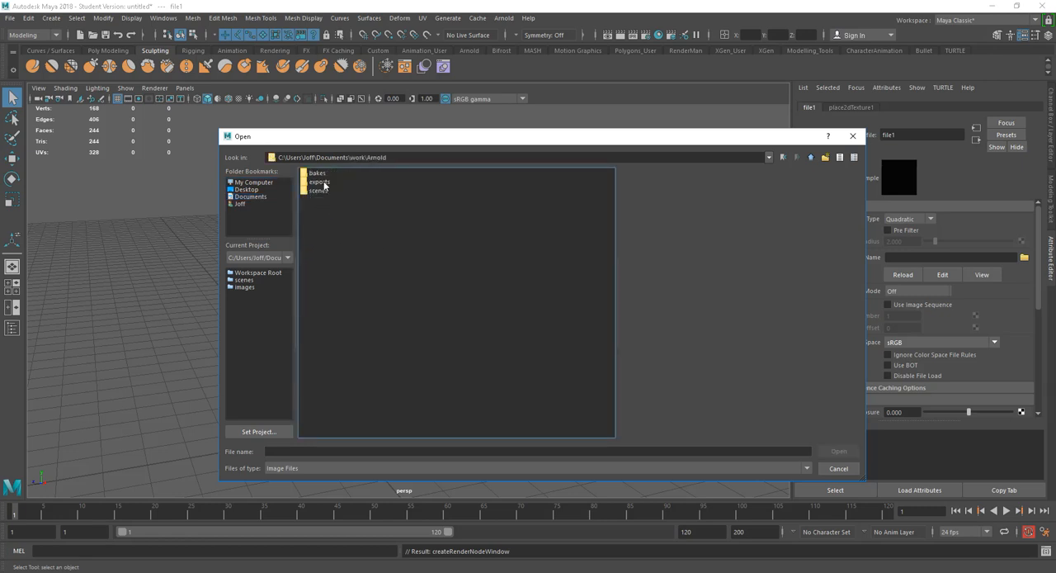
double_click(317, 173)
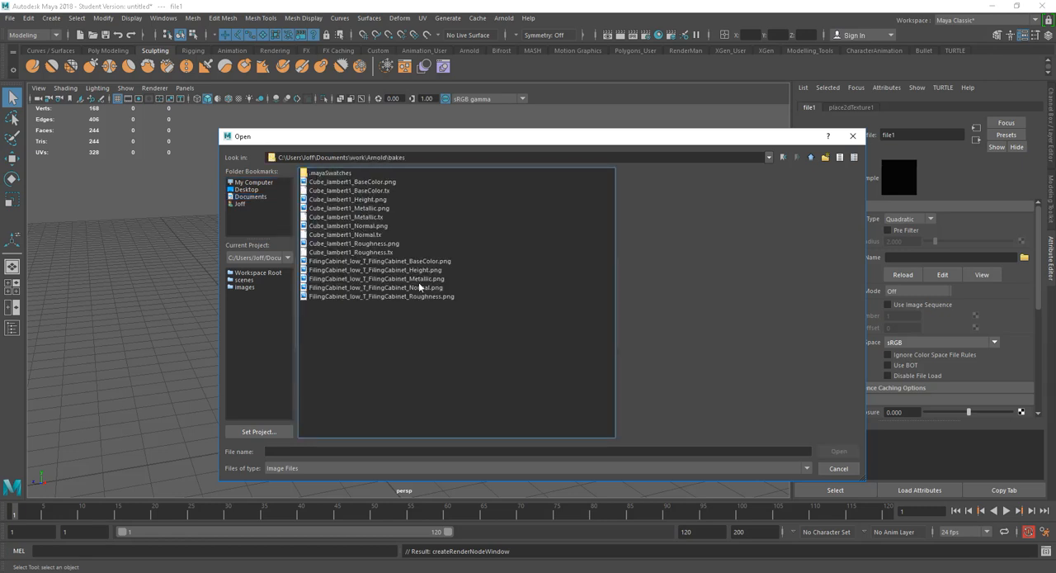
click(397, 261)
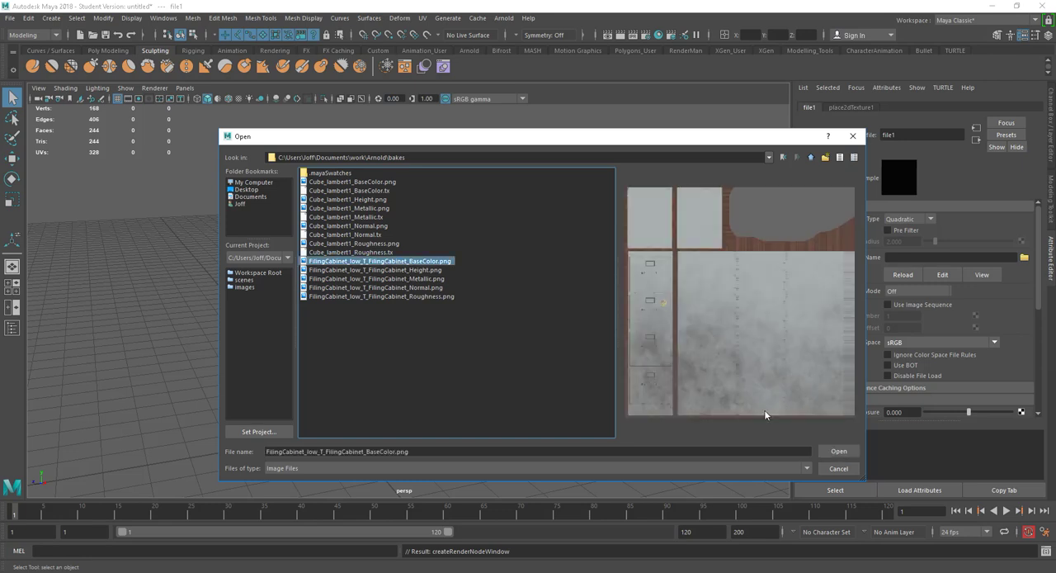
click(838, 451)
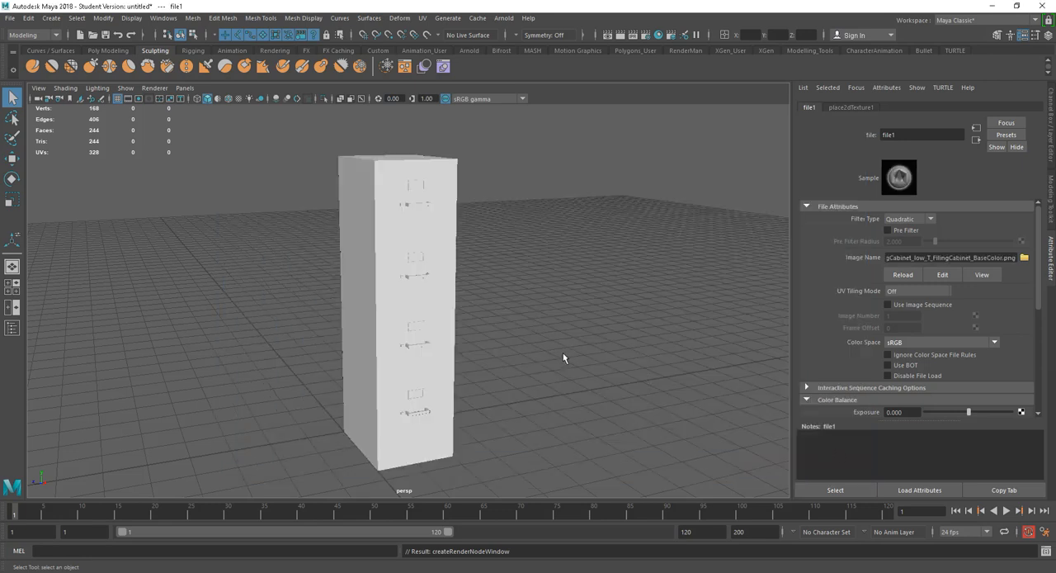
Turn on textured display (6) to see the base colour on the cabinet.
key(6)
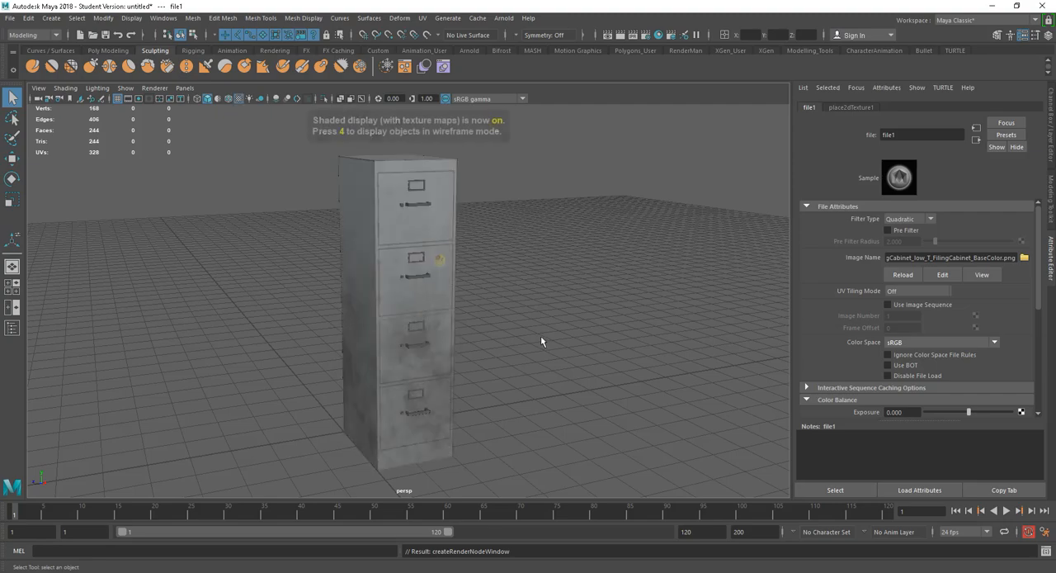
mouse_move(528, 338)
alt+mouse_down()
mouse_move(469, 361)
mouse_move(510, 359)
mouse_move(310, 350)
mouse_move(456, 362)
mouse_move(346, 359)
mouse_move(431, 370)
alt+mouse_up()
alt+drag(681, 333, 660, 334)
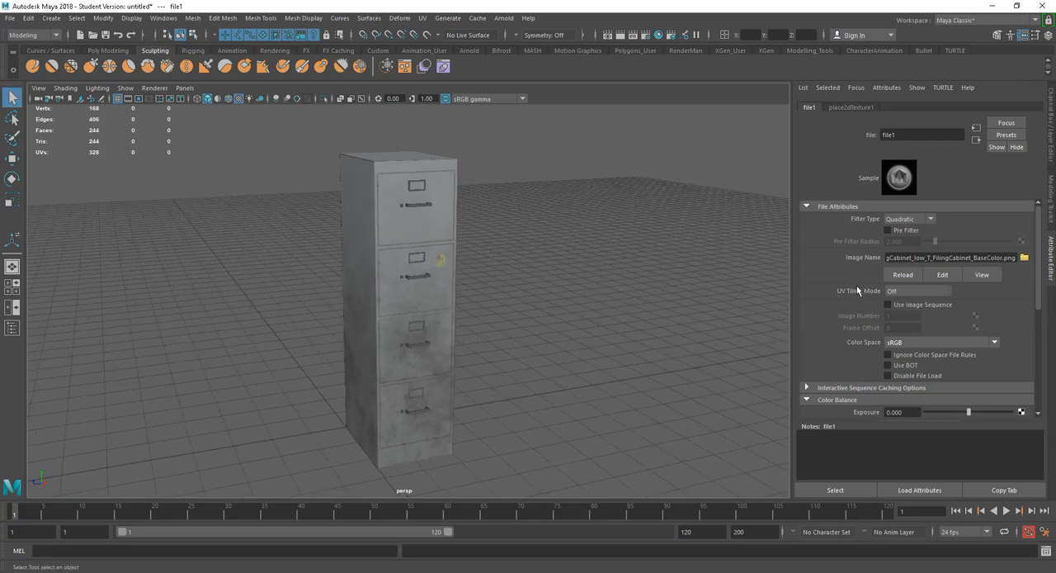
Connect a File node with FilingCabinet Metallic.png to the aiStandardSurface1 Metalness.
click(976, 141)
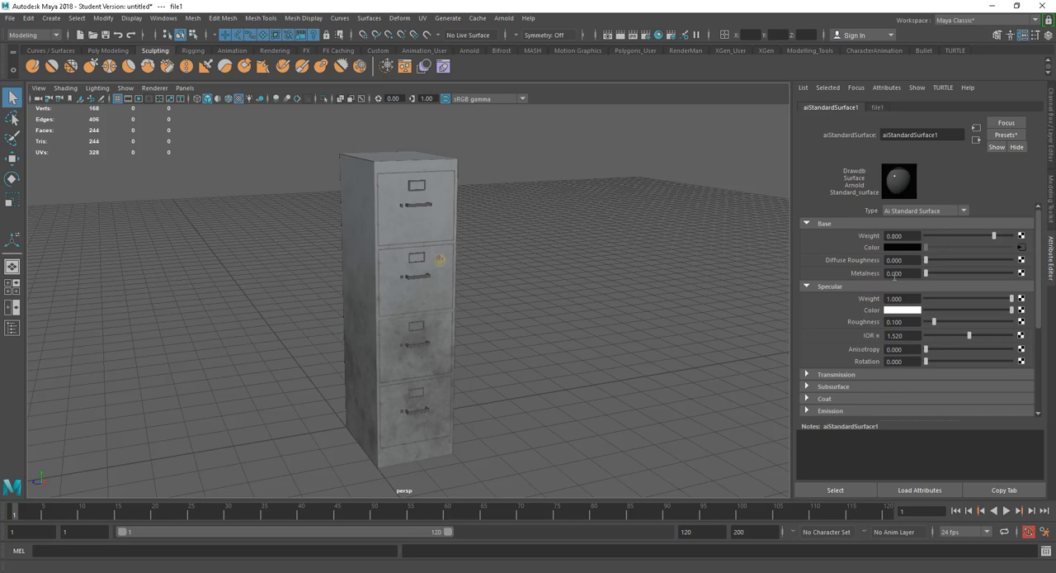
click(1021, 273)
click(452, 290)
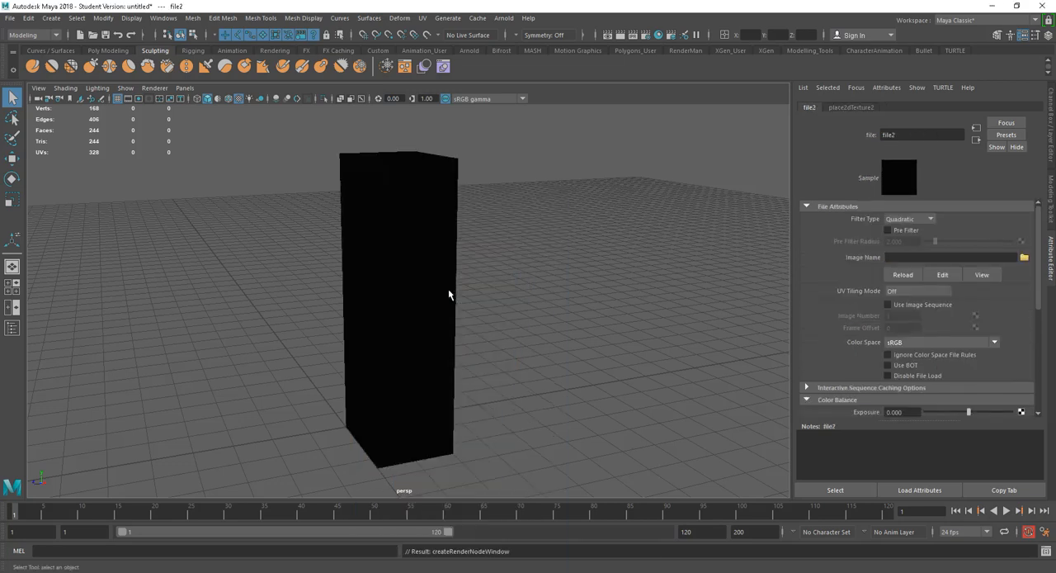
click(1024, 257)
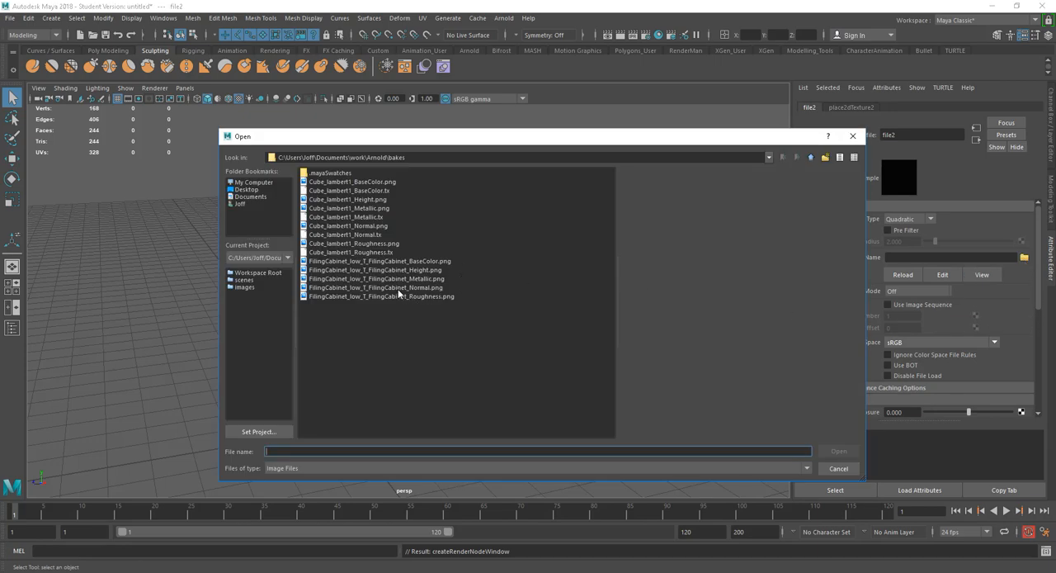
click(395, 279)
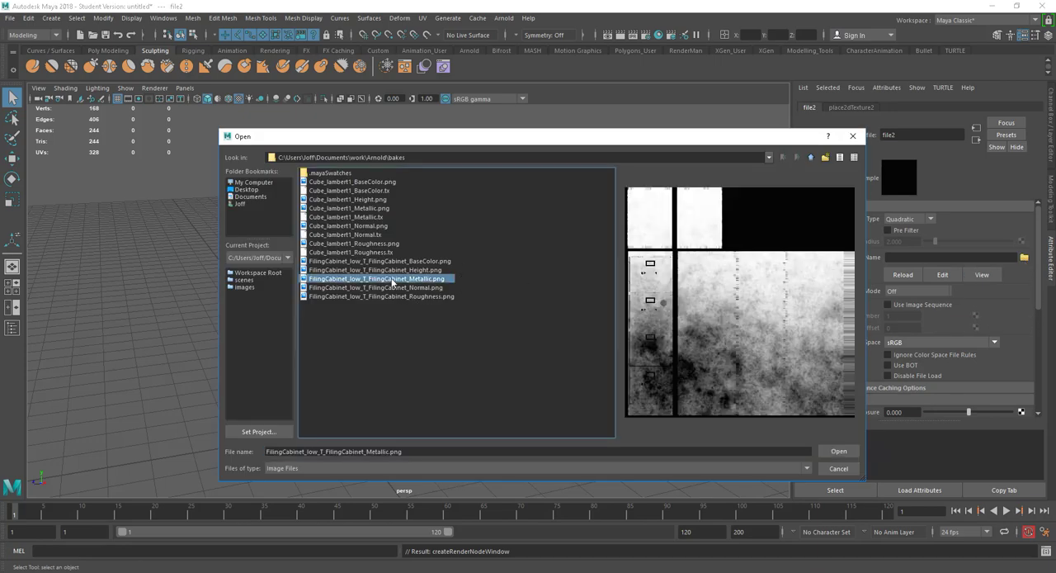
click(839, 451)
alt+drag(613, 371, 433, 312)
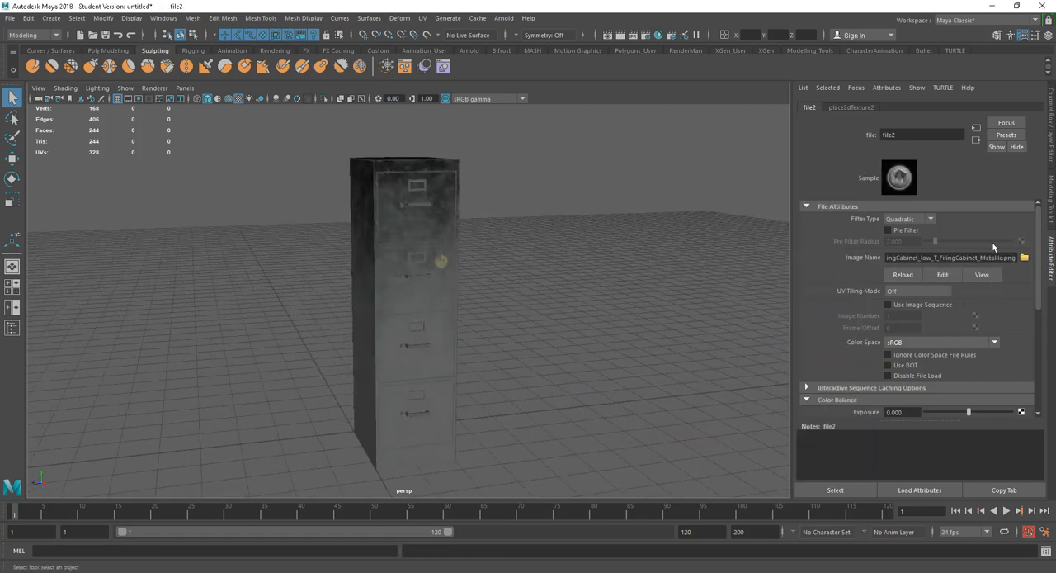
click(976, 140)
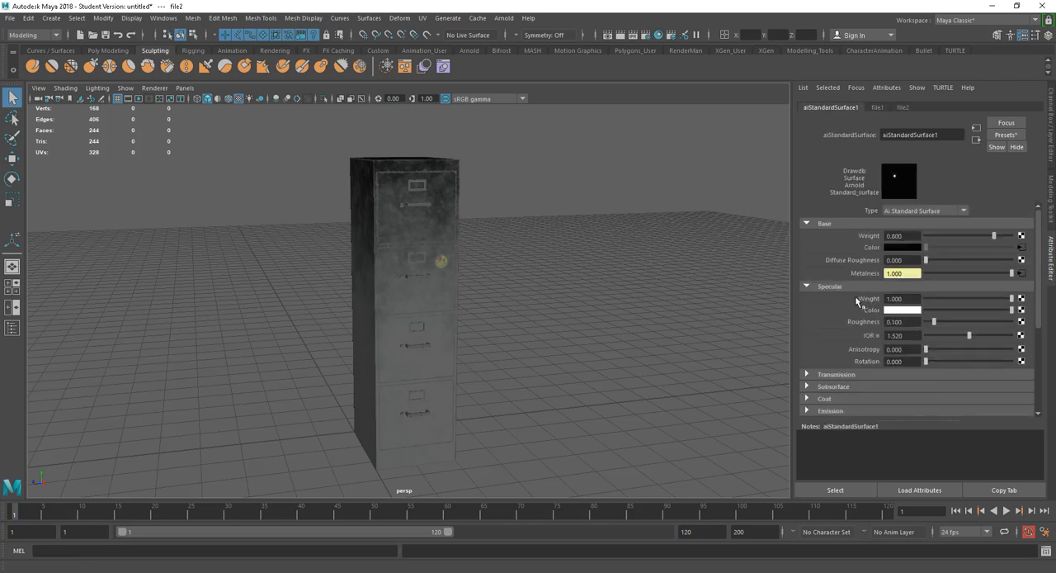
Connect a File node with FilingCabinet Roughness.png to the shader's Specular Roughness.
click(1021, 322)
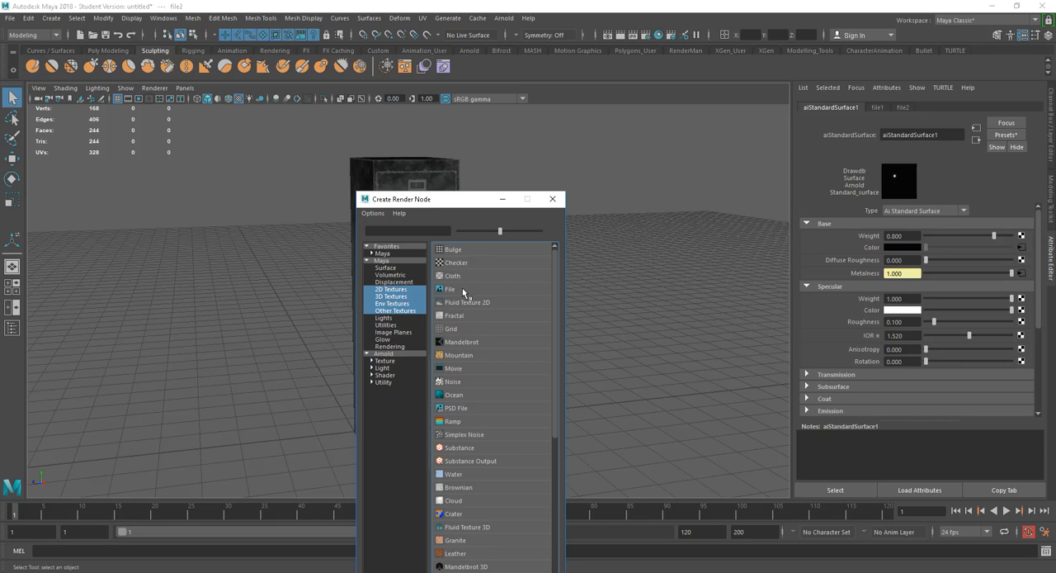
click(451, 288)
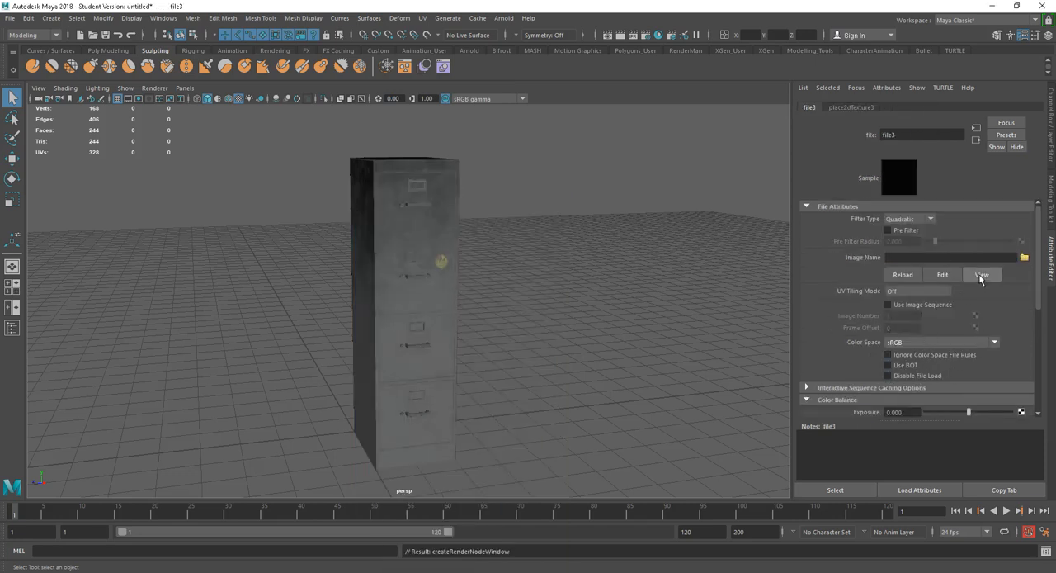
click(1024, 258)
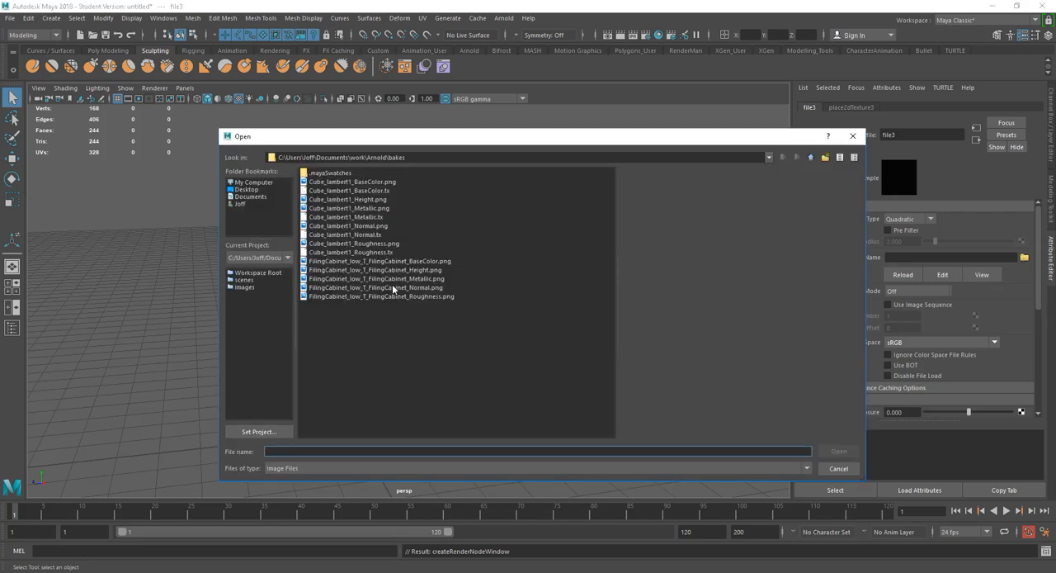
click(395, 298)
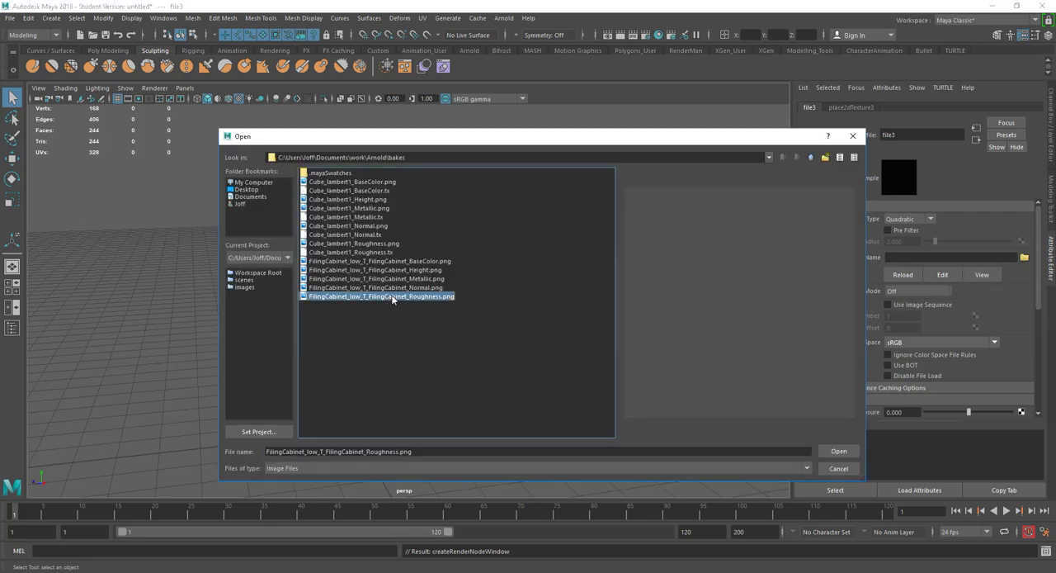
click(838, 450)
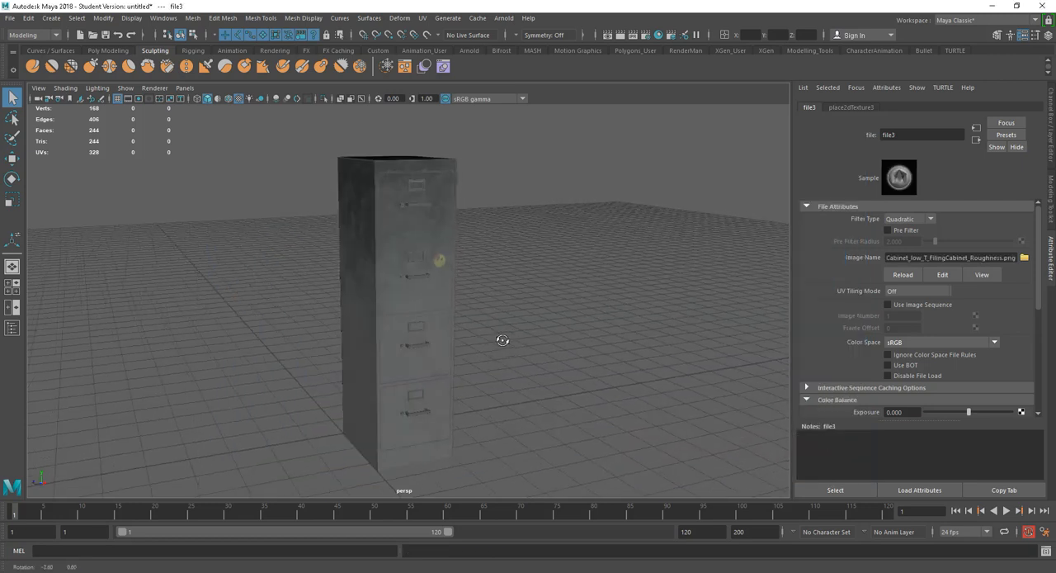
alt+drag(502, 340, 507, 346)
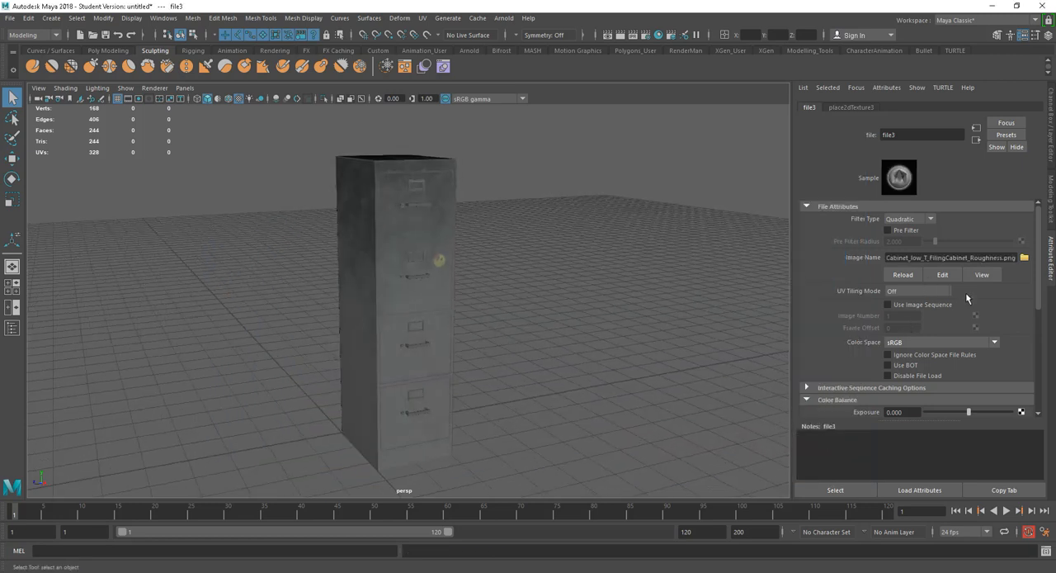
click(976, 141)
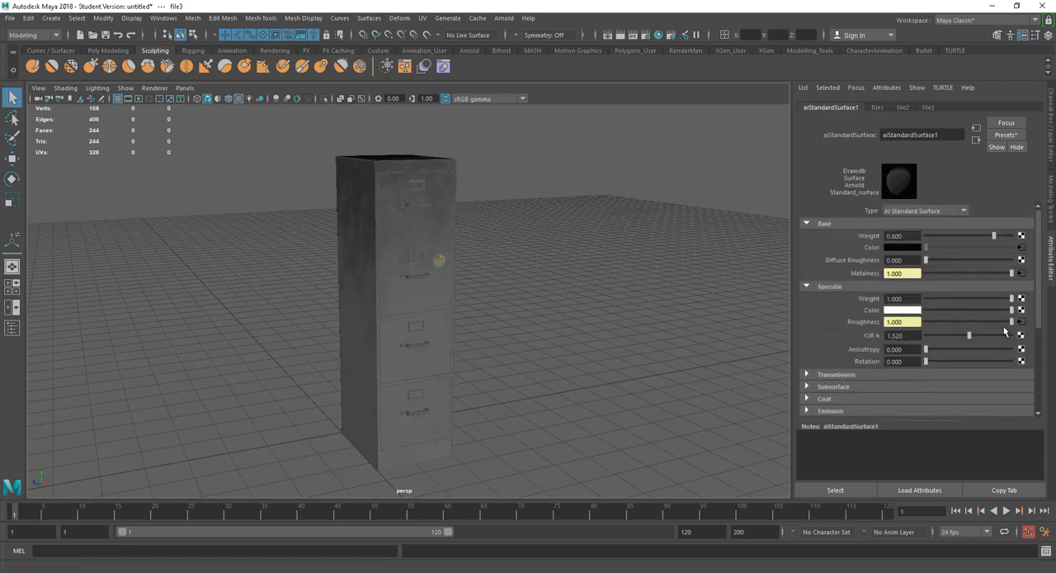
scroll(1038, 304, down, 2)
scroll(1037, 314, down, 2)
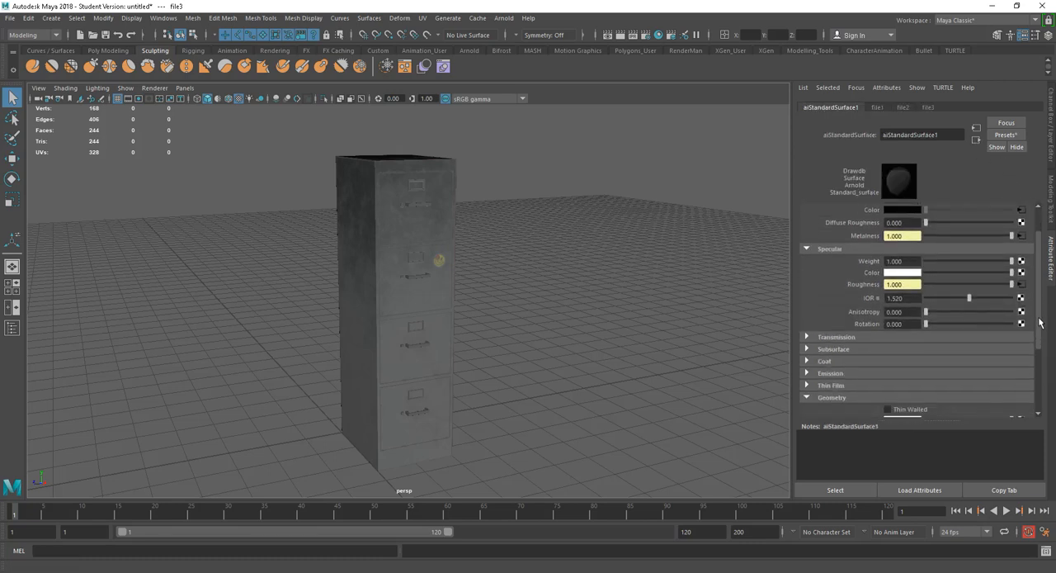
scroll(1039, 322, down, 2)
scroll(1043, 330, down, 2)
scroll(1043, 336, down, 2)
scroll(1044, 355, down, 2)
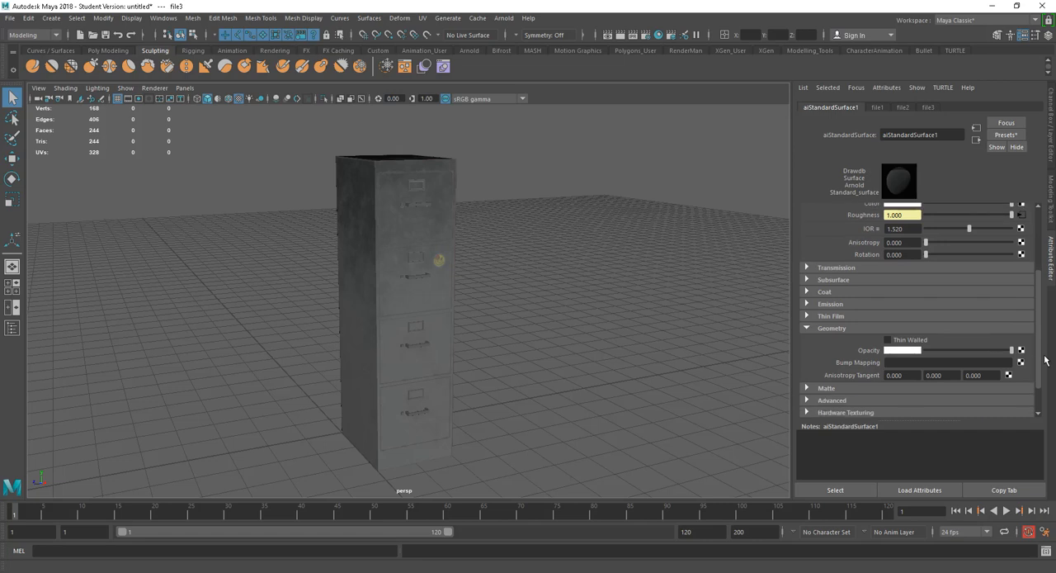
scroll(1046, 376, down, 2)
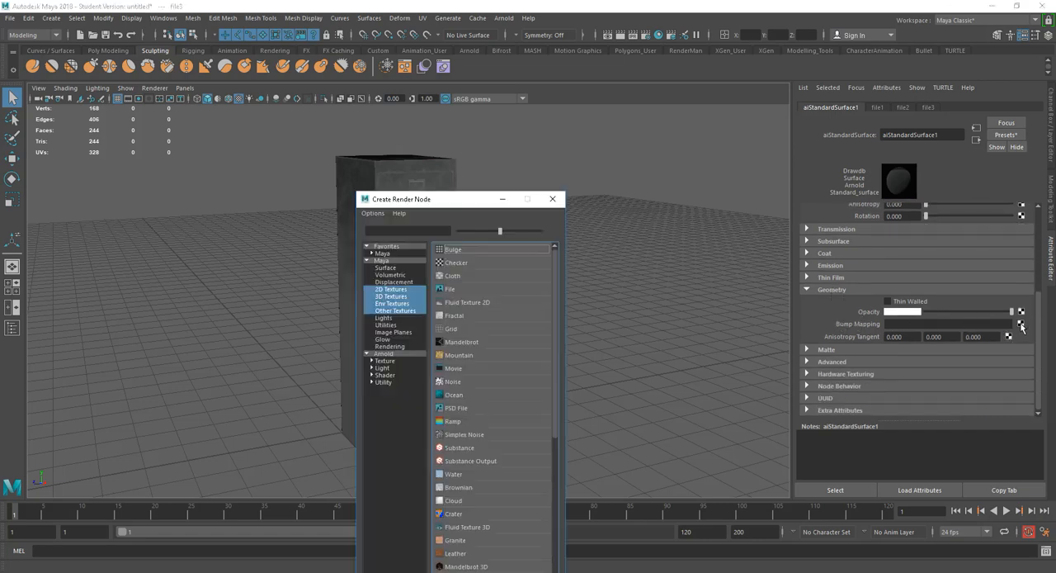
Create the bump node, set Use As to Tangent Space Normals and turn Flip R Channel off.
click(449, 288)
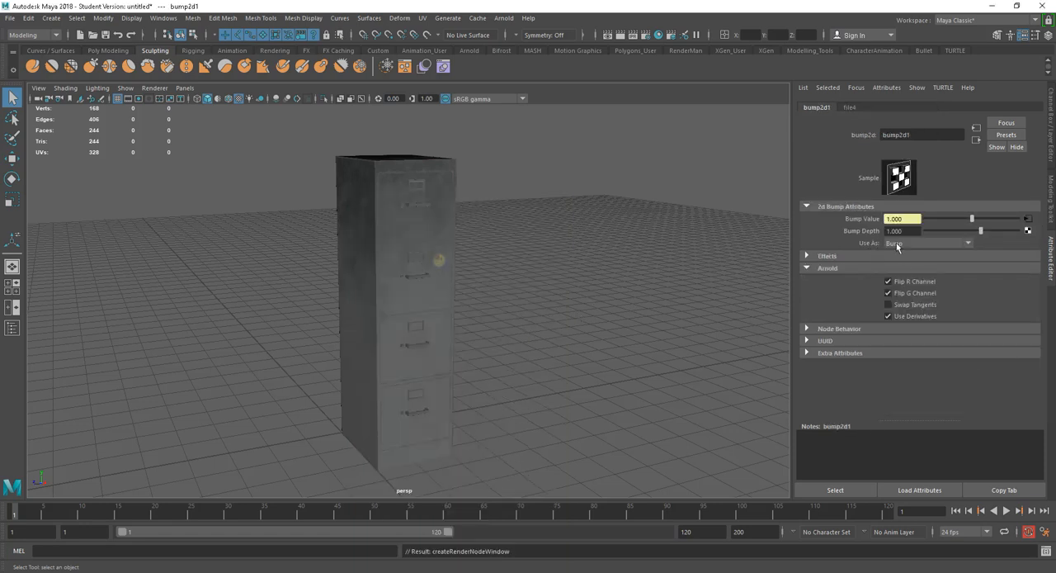
click(926, 244)
click(918, 265)
click(887, 281)
In Substance Painter run Export Textures with the PBR MetalRough preset, then close the export window.
key(alt+Tab)
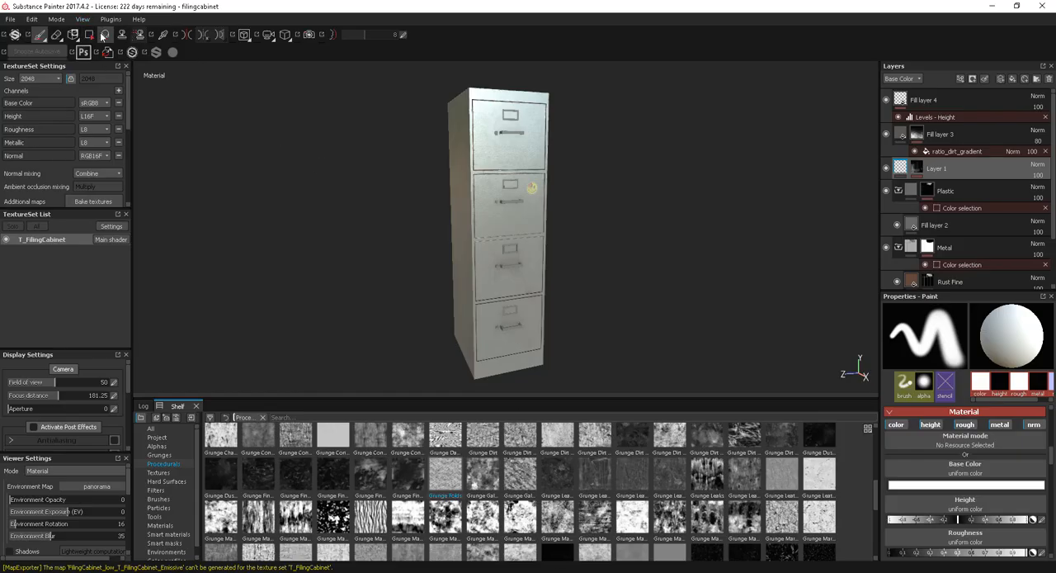
click(11, 19)
click(37, 194)
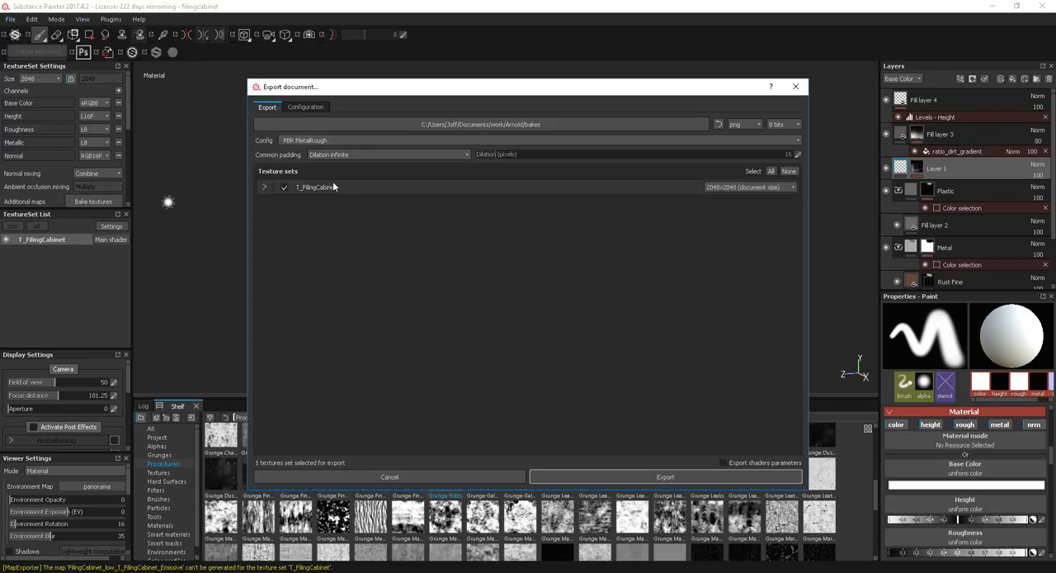
click(306, 107)
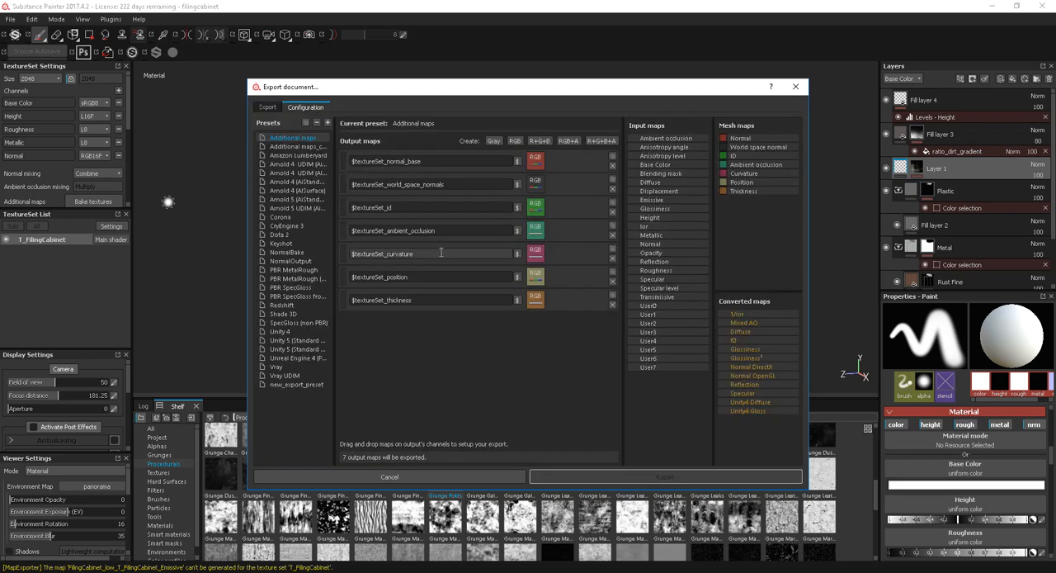
click(293, 269)
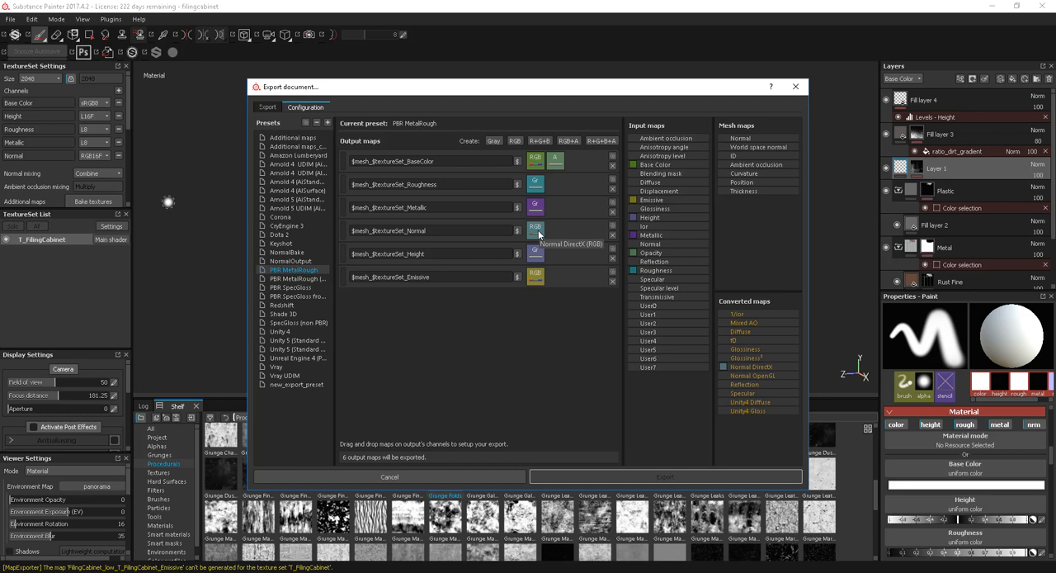
click(795, 86)
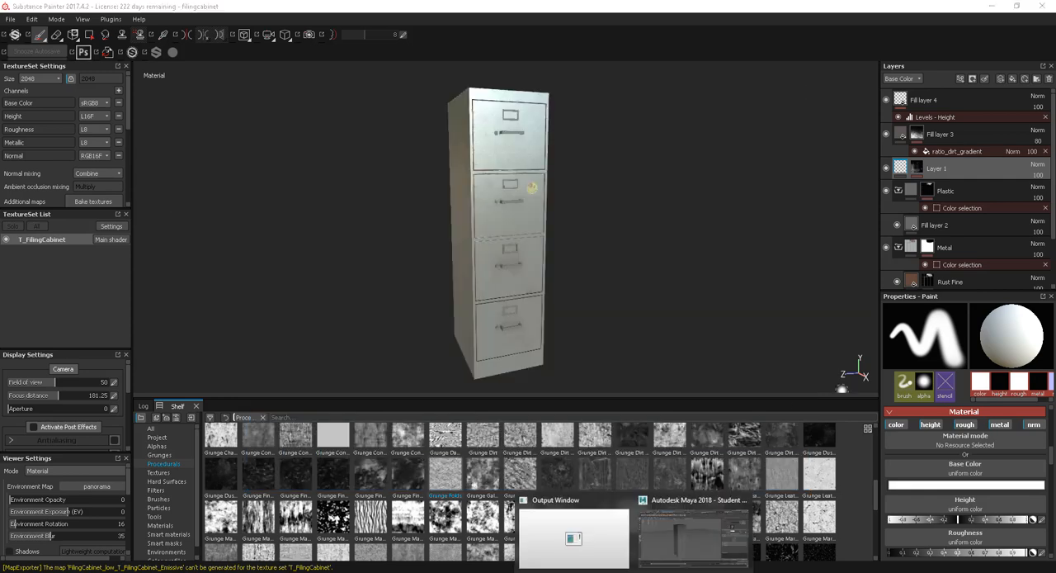
Switch back to Maya and follow bump2d1's output to aiStandardSurface1.
click(578, 528)
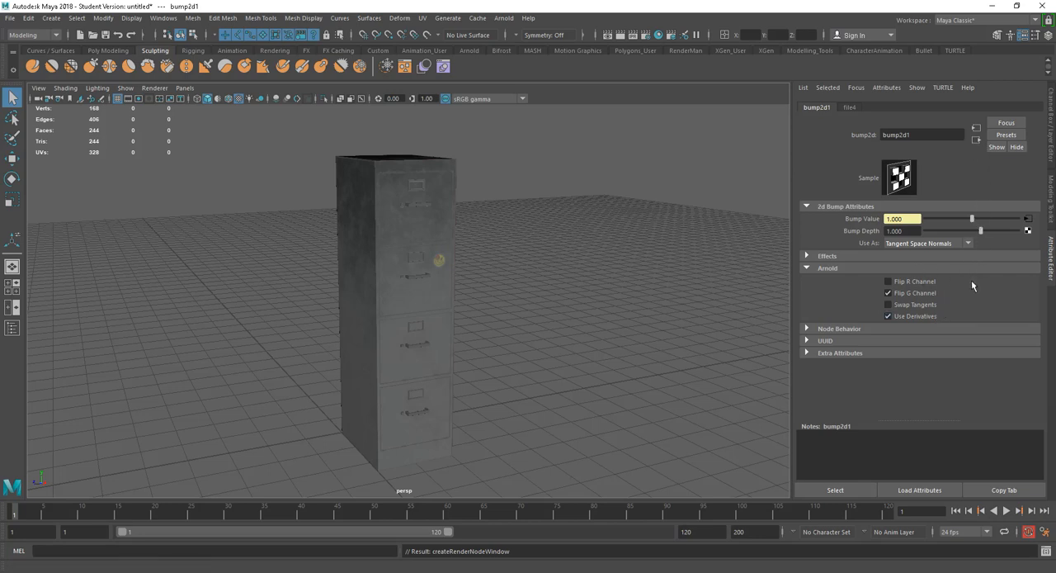
click(976, 141)
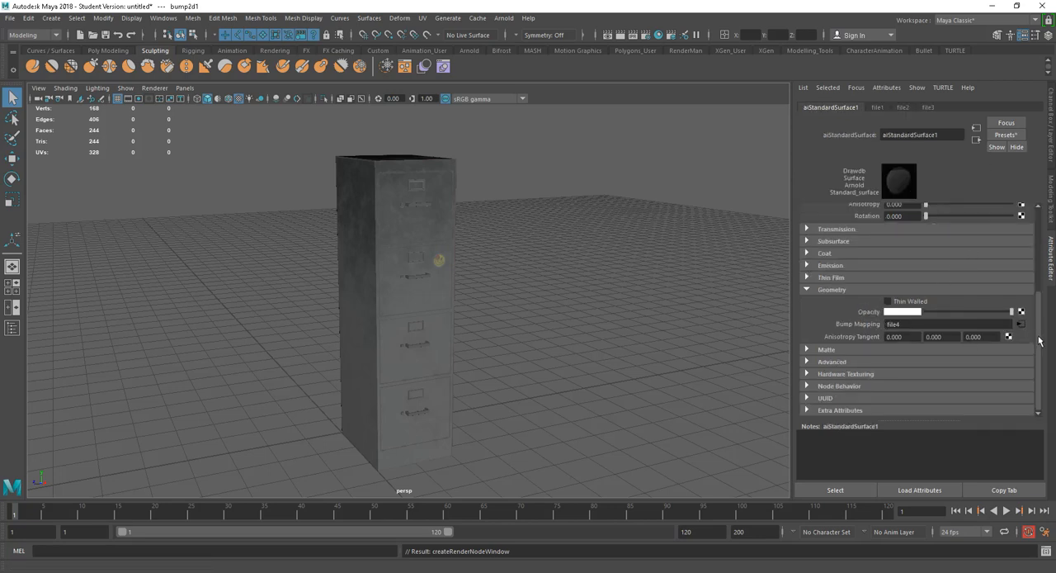
drag(1039, 341, 1041, 250)
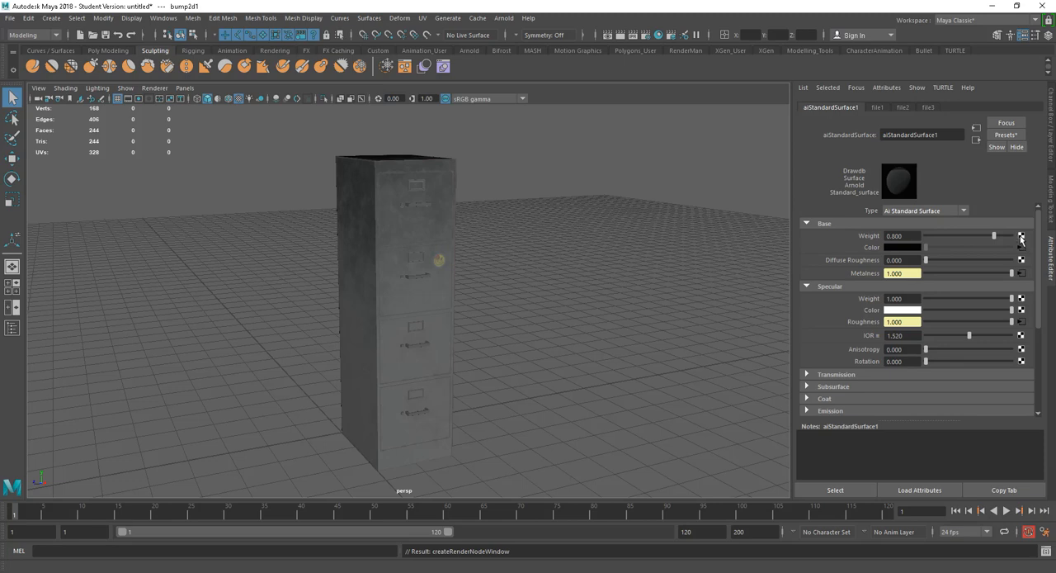
click(1021, 246)
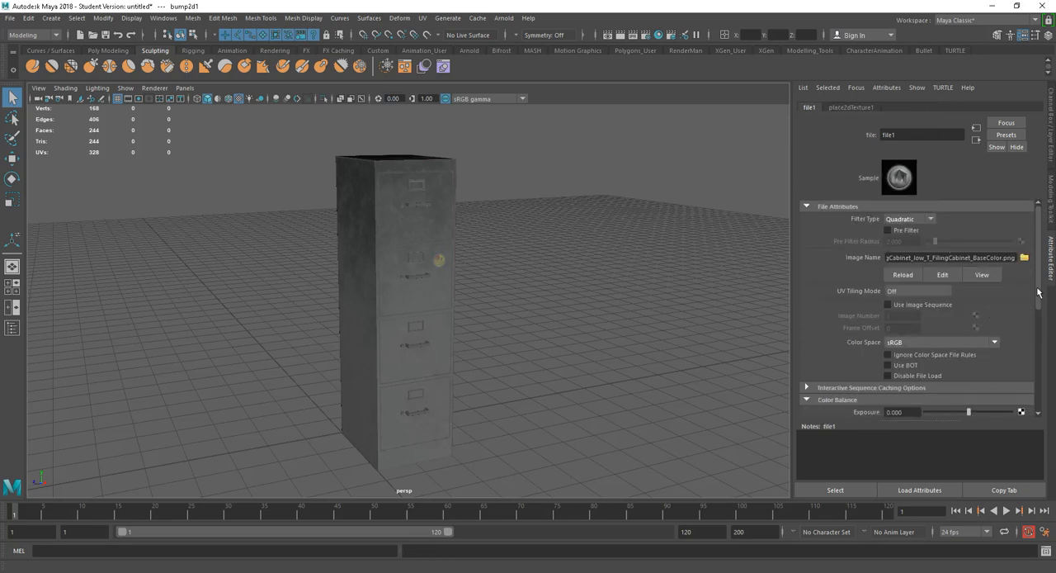
scroll(897, 310, down, 2)
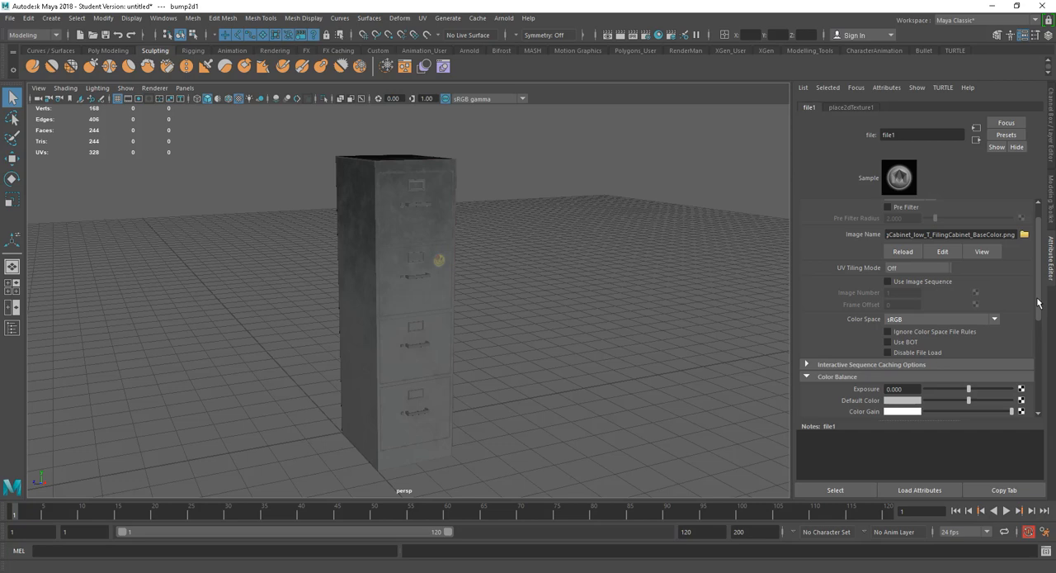
scroll(1038, 303, up, 2)
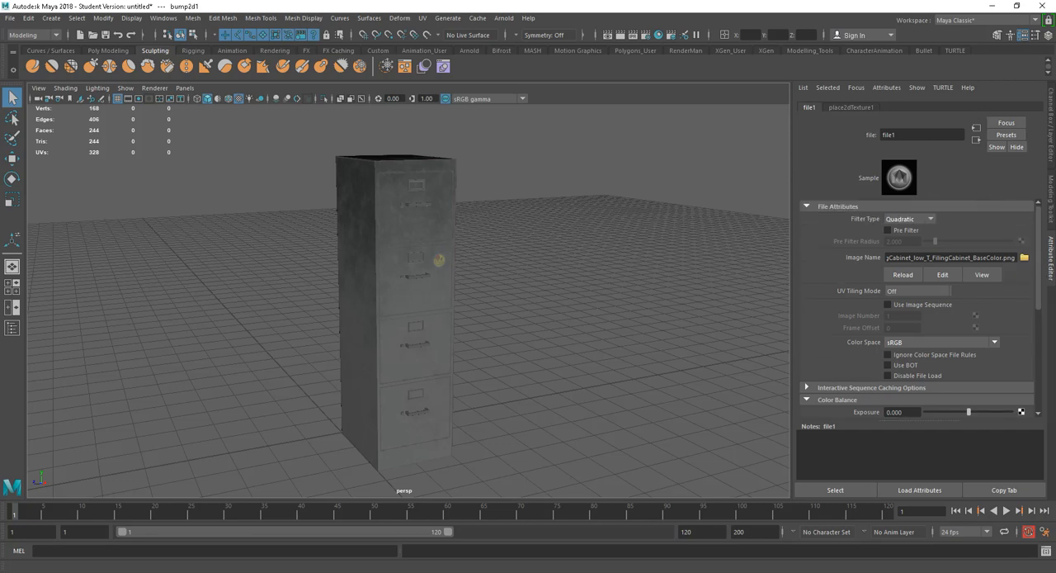
click(977, 129)
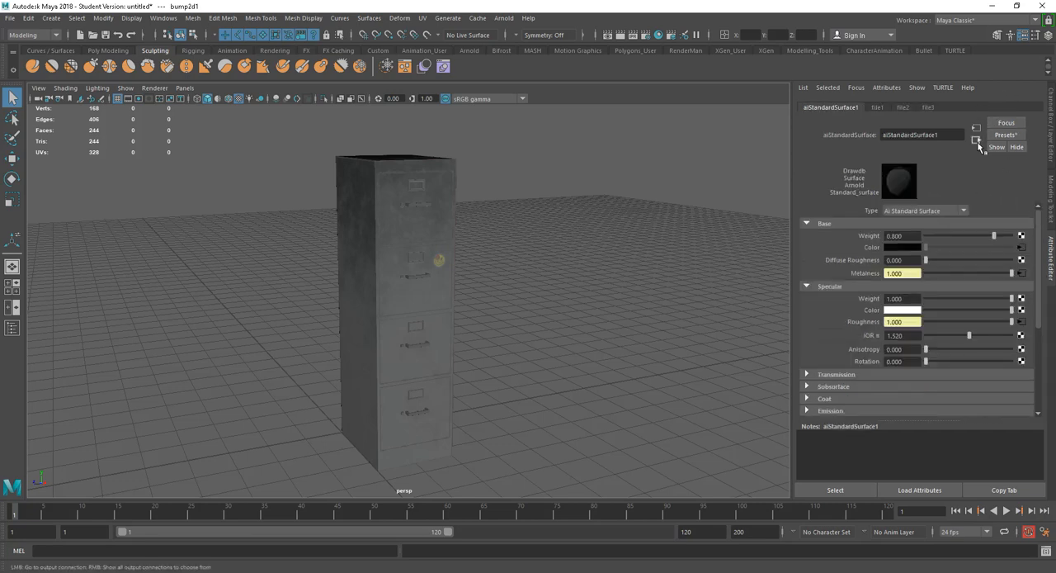
Set the Metalness texture file2 to Raw colour space with Alpha Is Luminance, then return to the shader.
click(1021, 273)
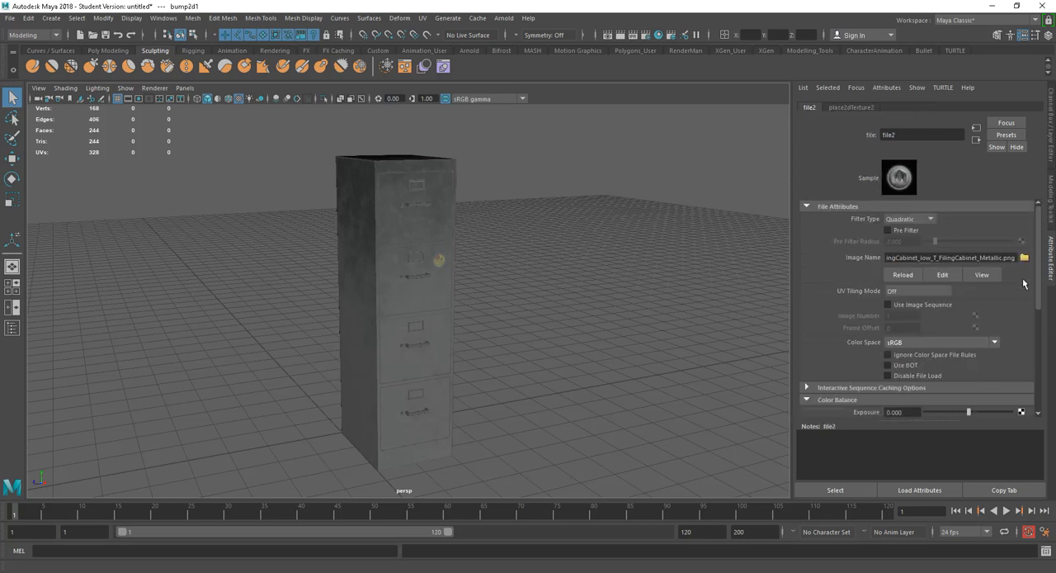
click(916, 342)
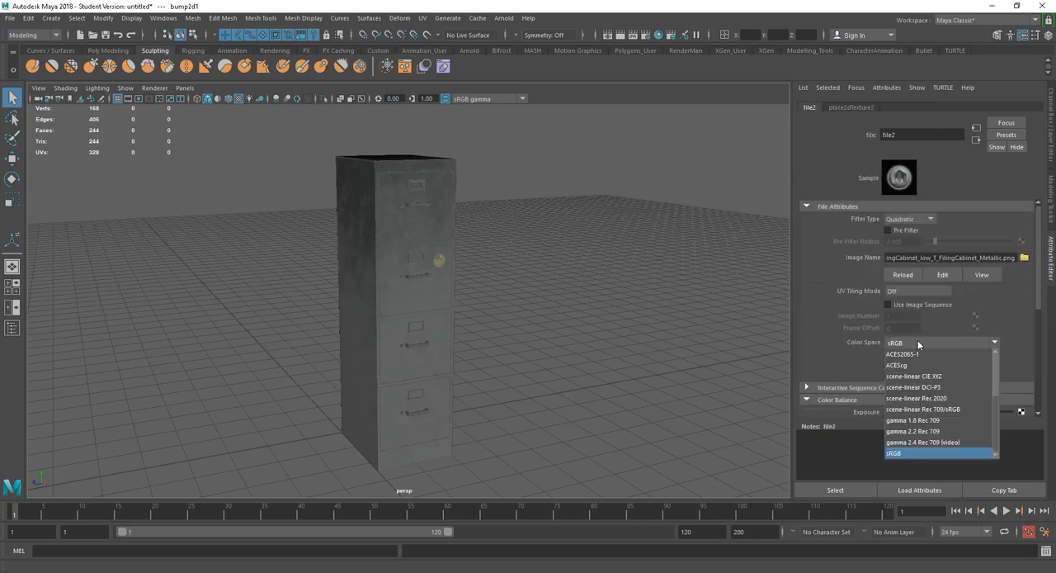
scroll(995, 358, down, 3)
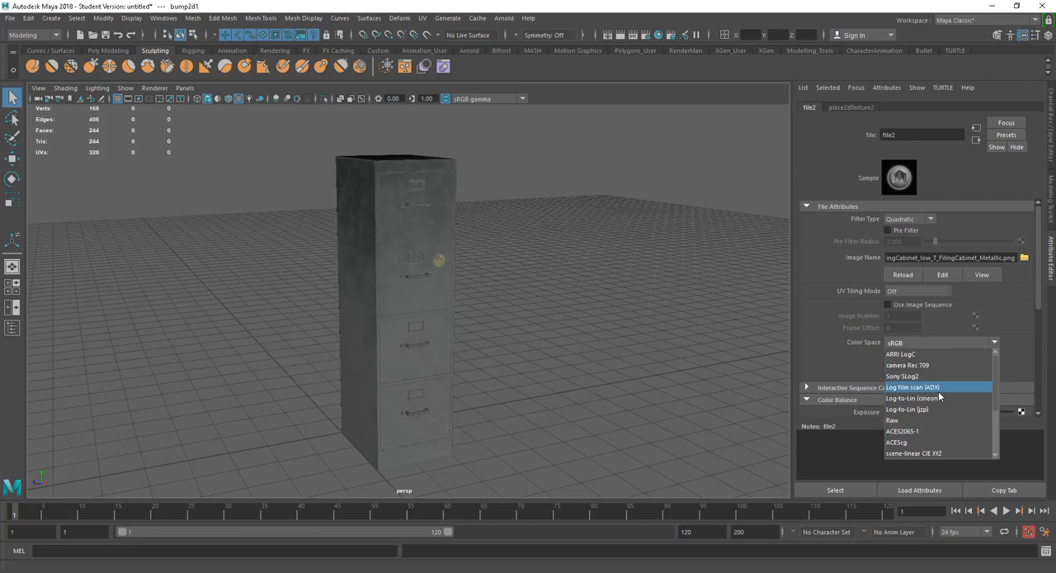
click(904, 420)
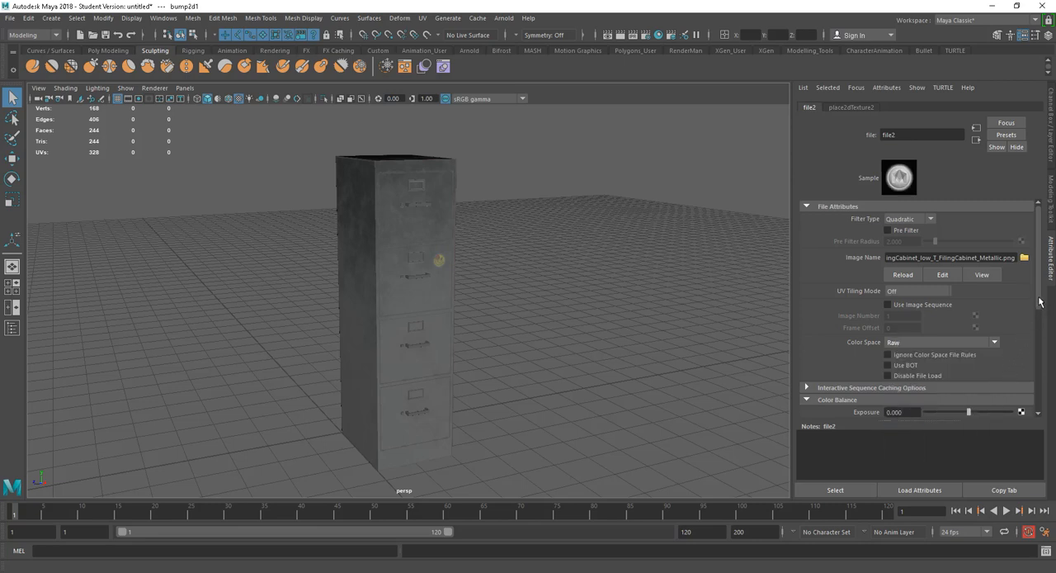
scroll(1029, 332, down, 2)
scroll(1039, 320, down, 2)
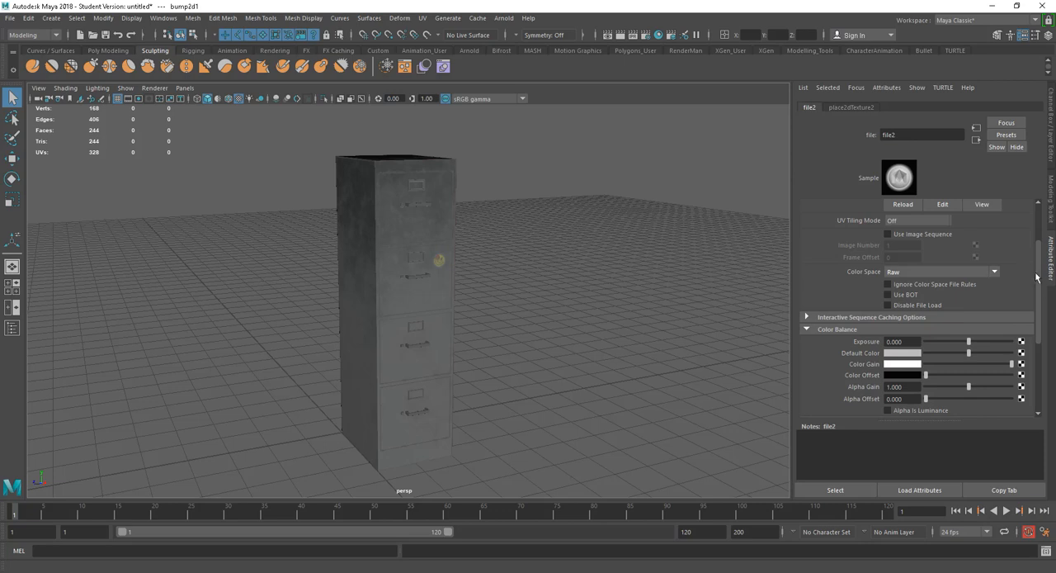
scroll(1041, 299, down, 3)
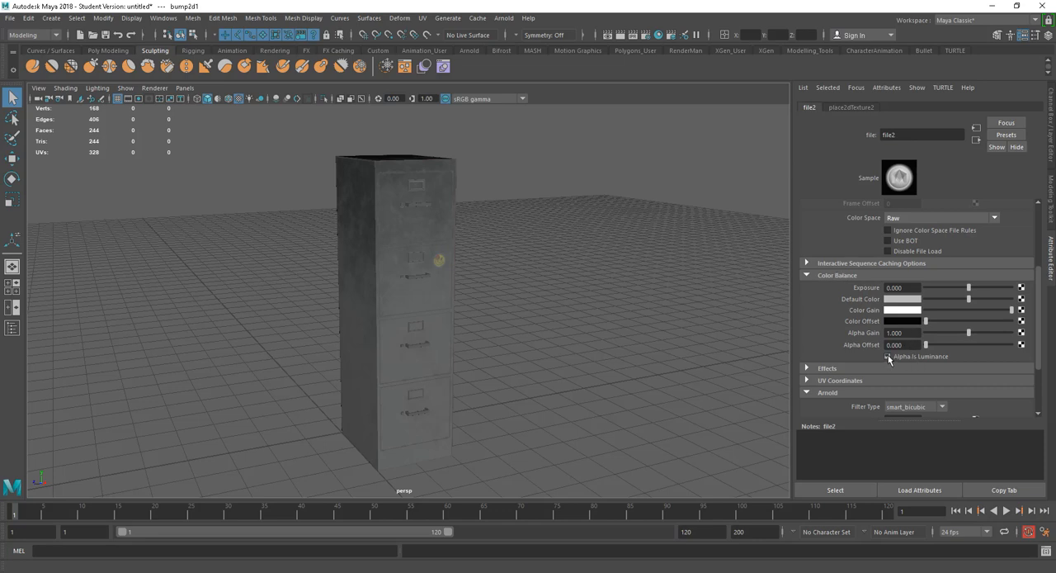
click(926, 355)
drag(1039, 337, 1038, 215)
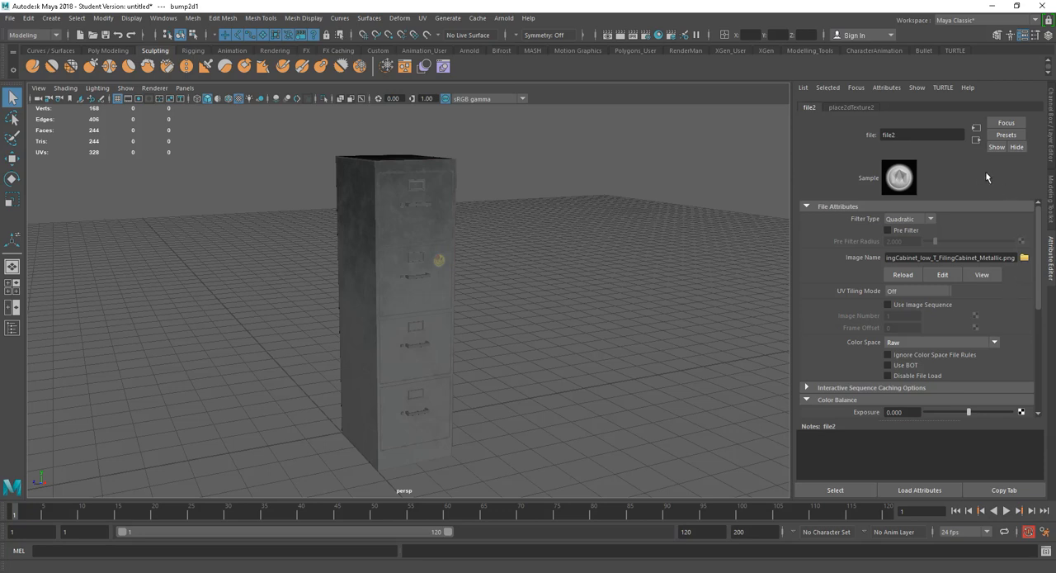
click(977, 141)
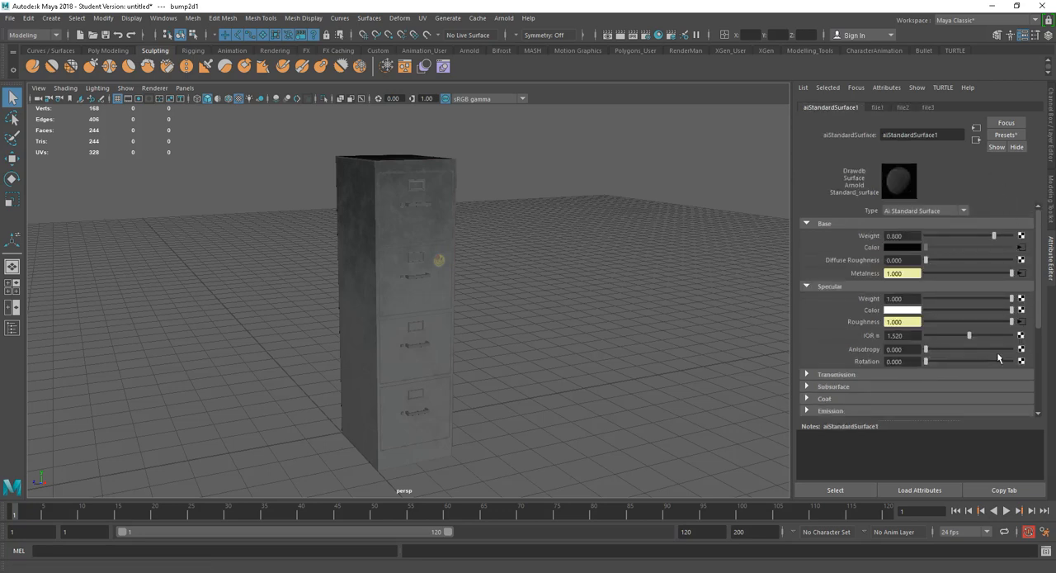
scroll(1040, 290, down, 1)
scroll(1039, 291, down, 1)
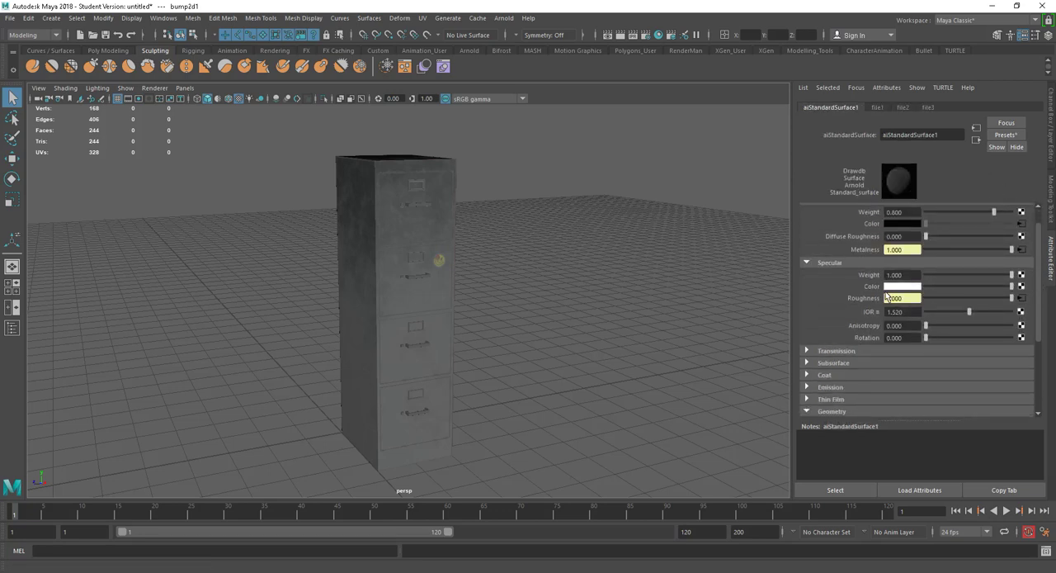
Set the Roughness texture file3 to Raw colour space with Alpha Is Luminance, then return to the shader.
click(1020, 298)
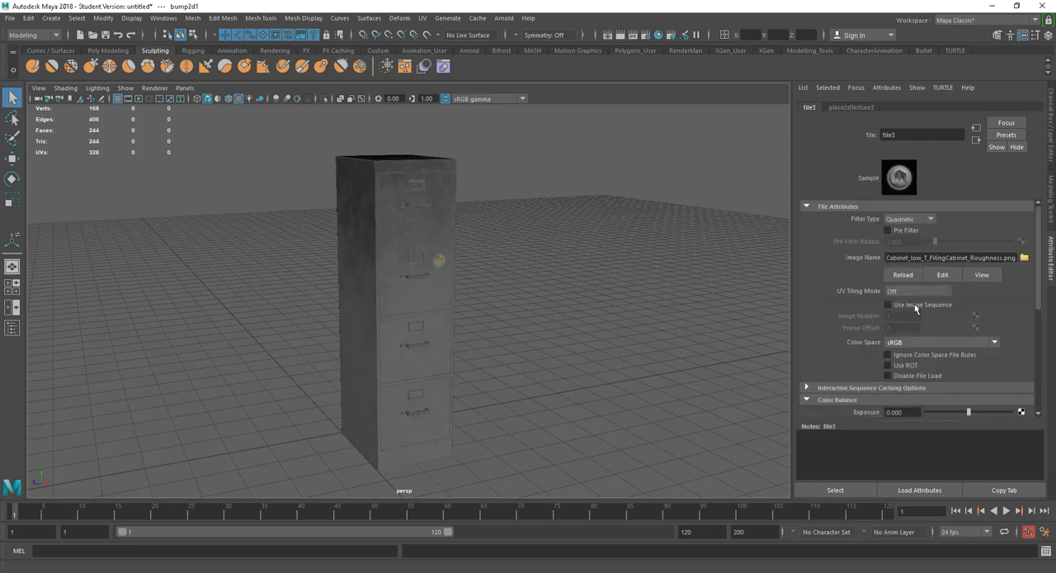
click(917, 342)
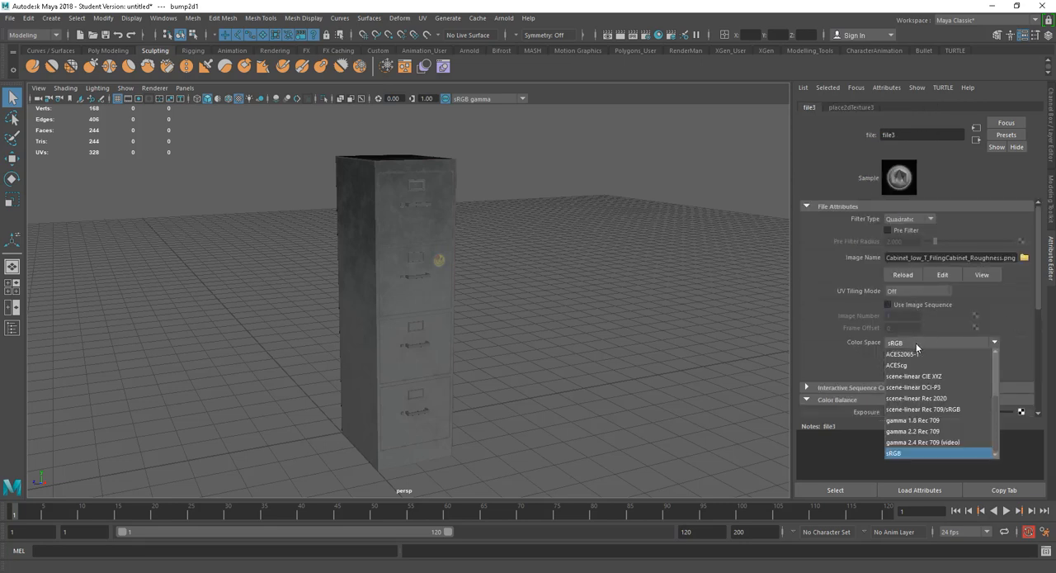
scroll(992, 396, down, 3)
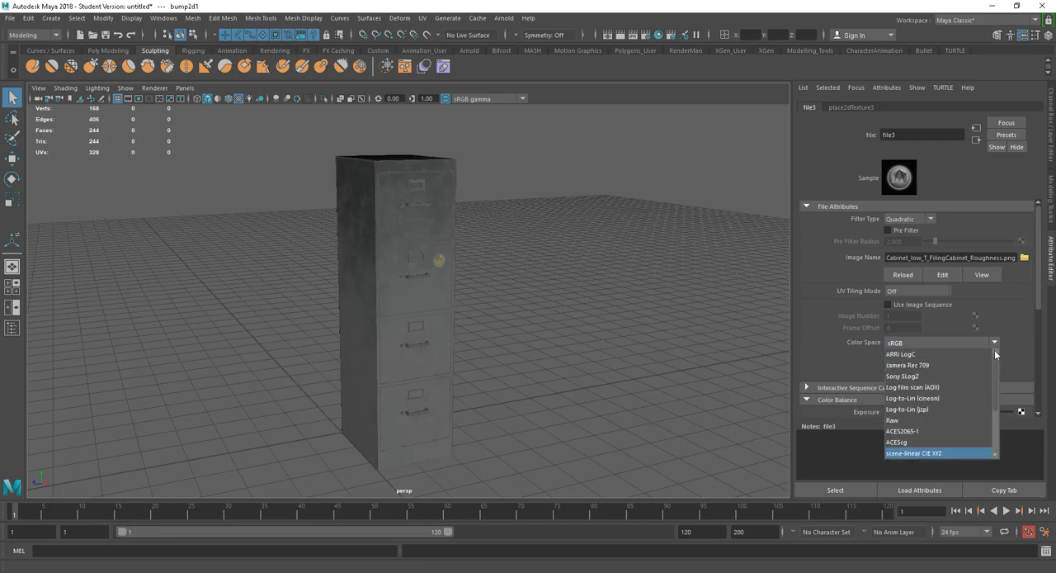
click(902, 419)
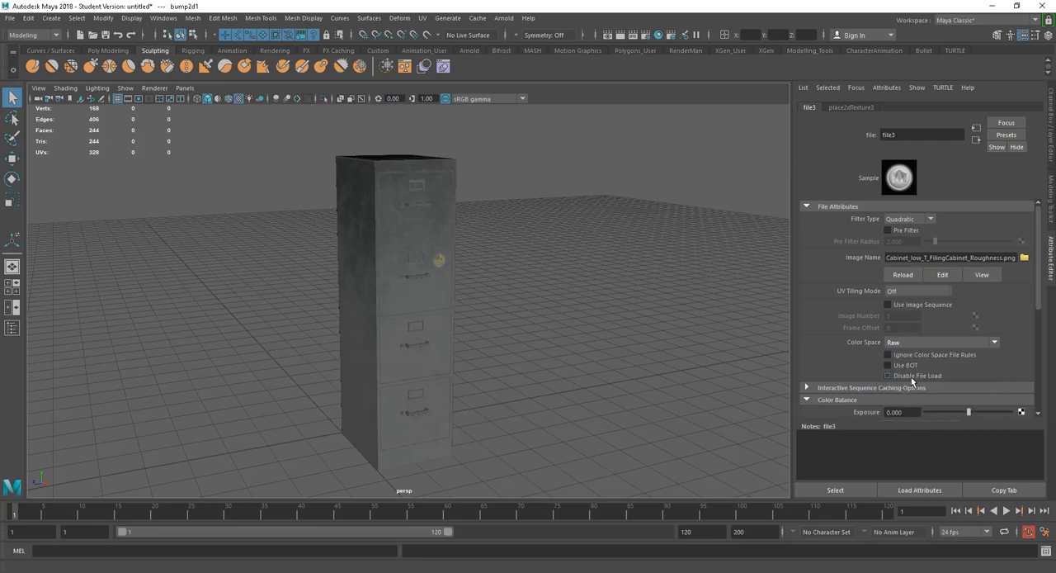
scroll(1039, 313, down, 2)
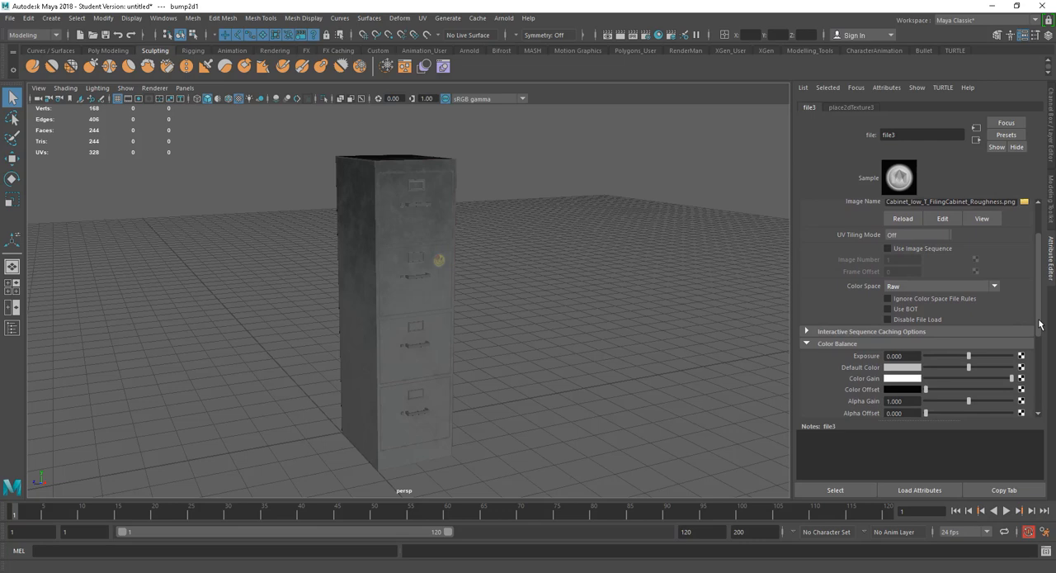
scroll(1040, 330, down, 2)
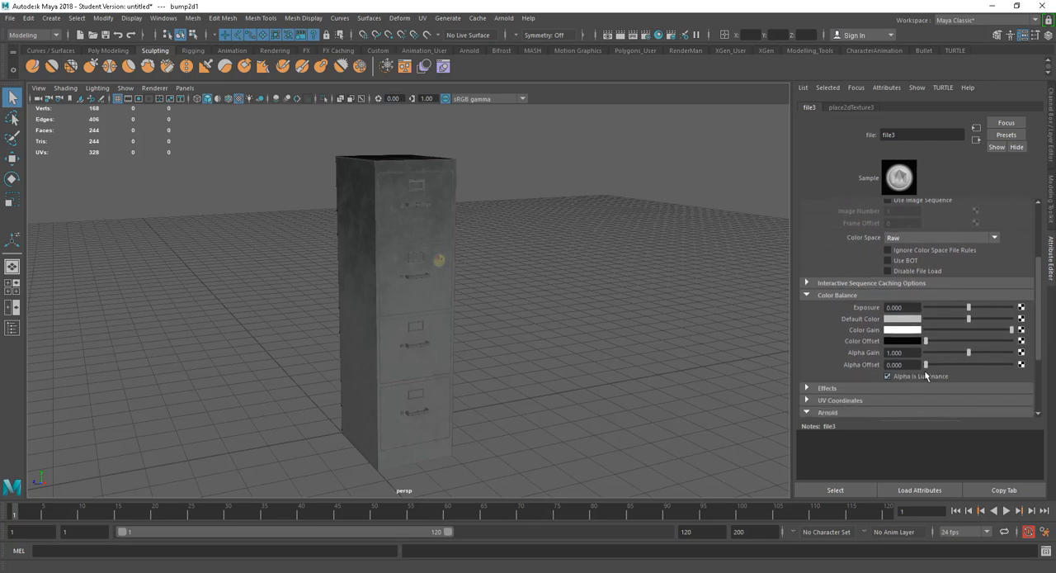
click(888, 376)
drag(1041, 280, 1041, 216)
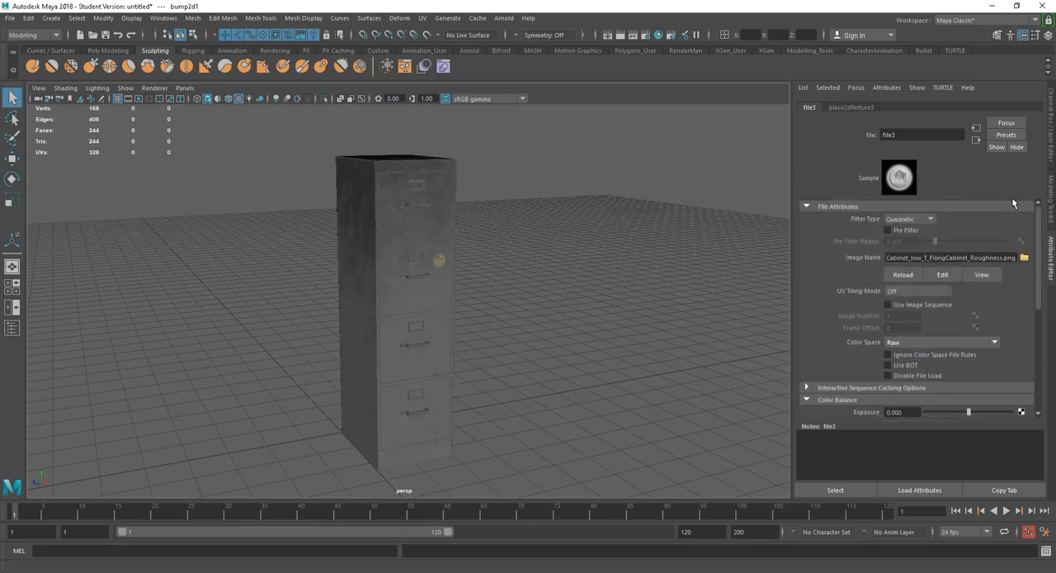
click(977, 141)
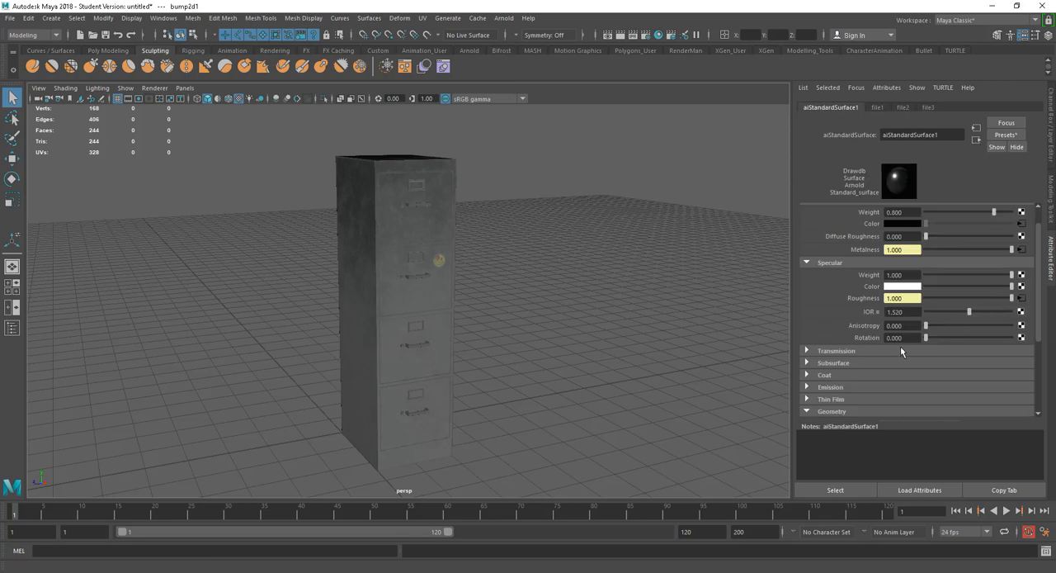
drag(1042, 330, 1046, 376)
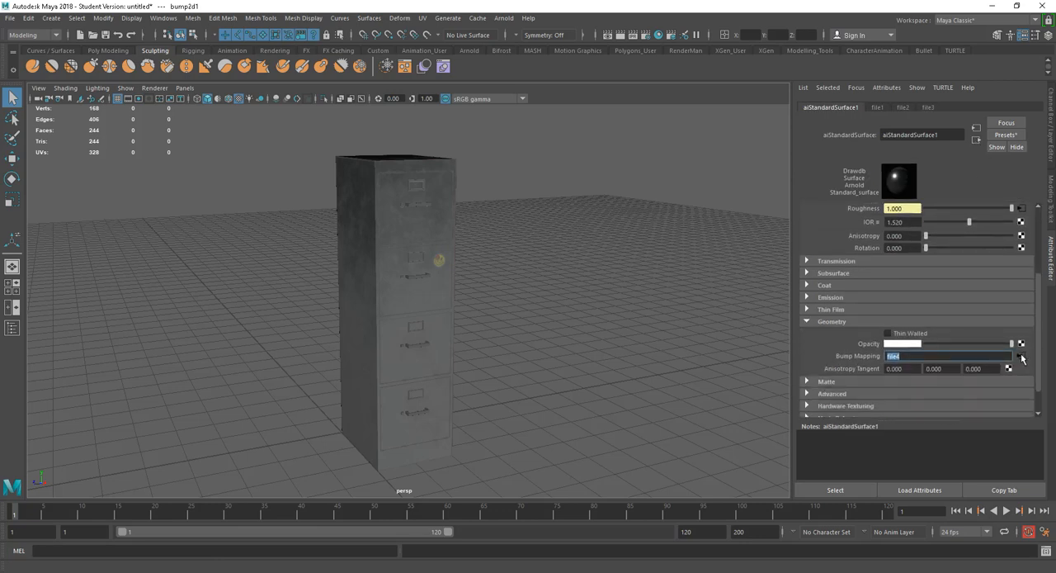
Set the bump node's normal map texture file4 to Raw colour space and clear the selection.
click(1021, 357)
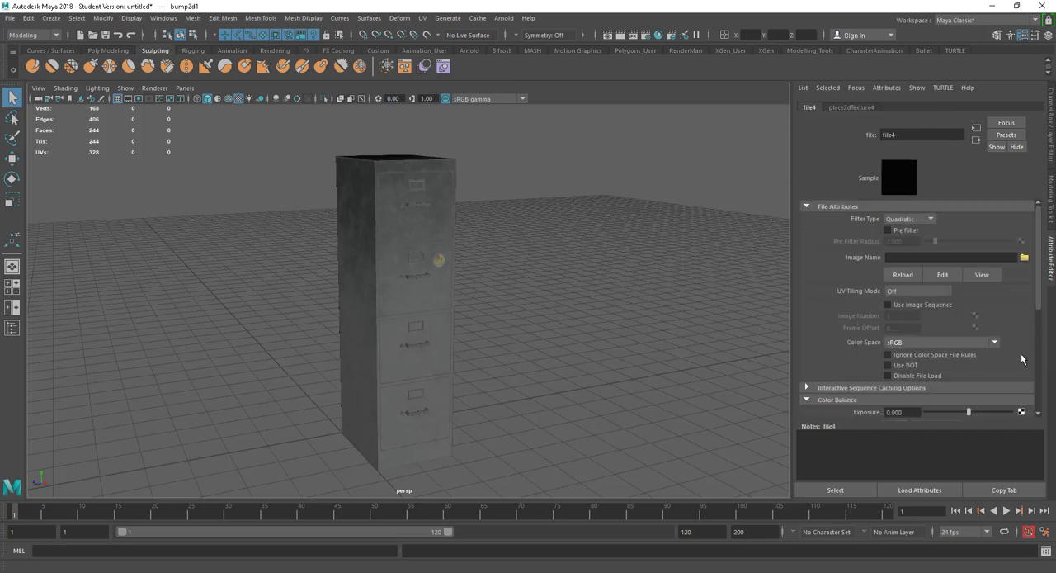
click(909, 342)
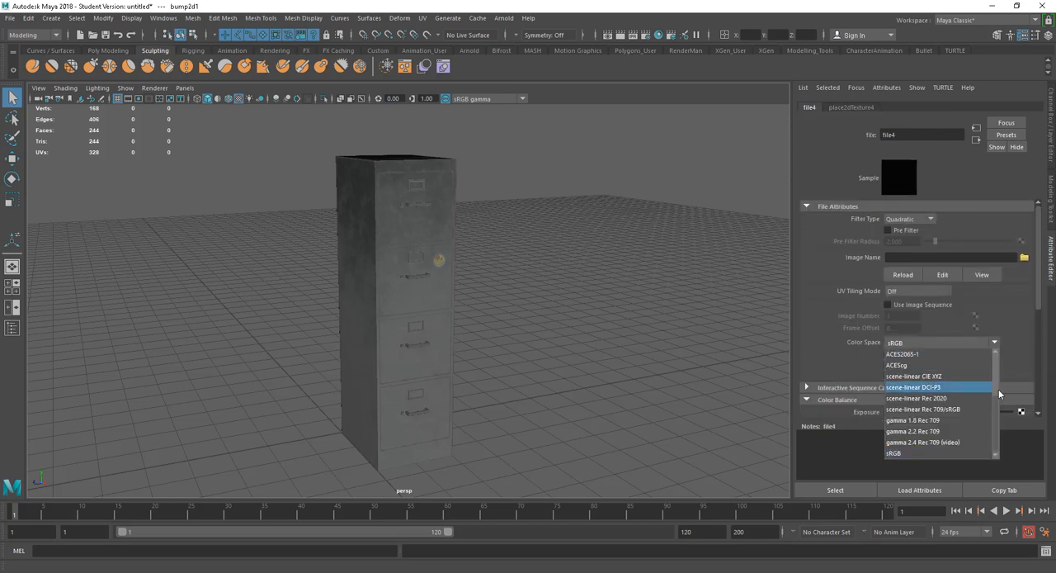
scroll(940, 404, down, 3)
click(915, 409)
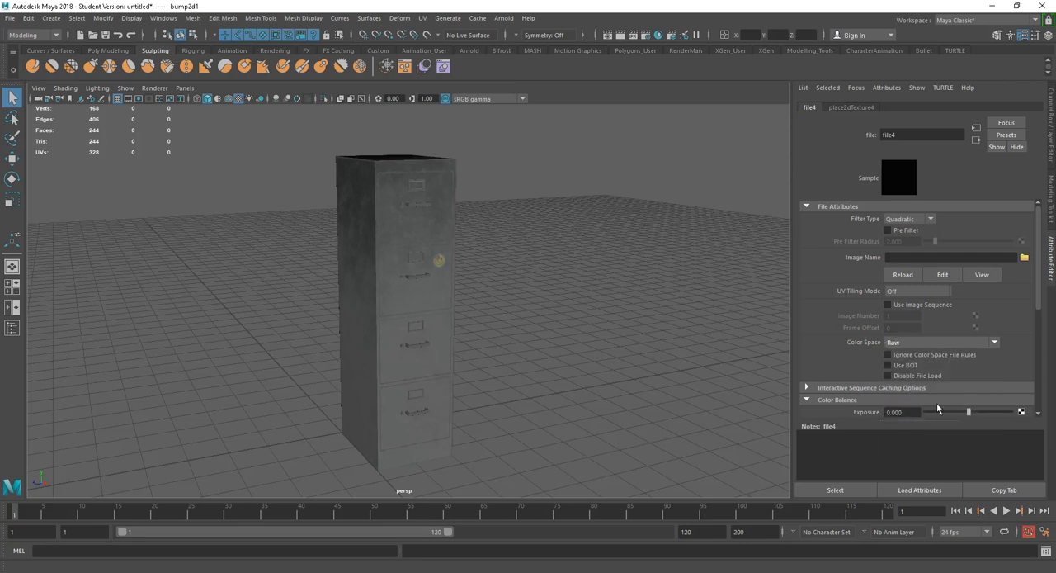
scroll(1040, 330, down, 4)
scroll(1045, 359, down, 3)
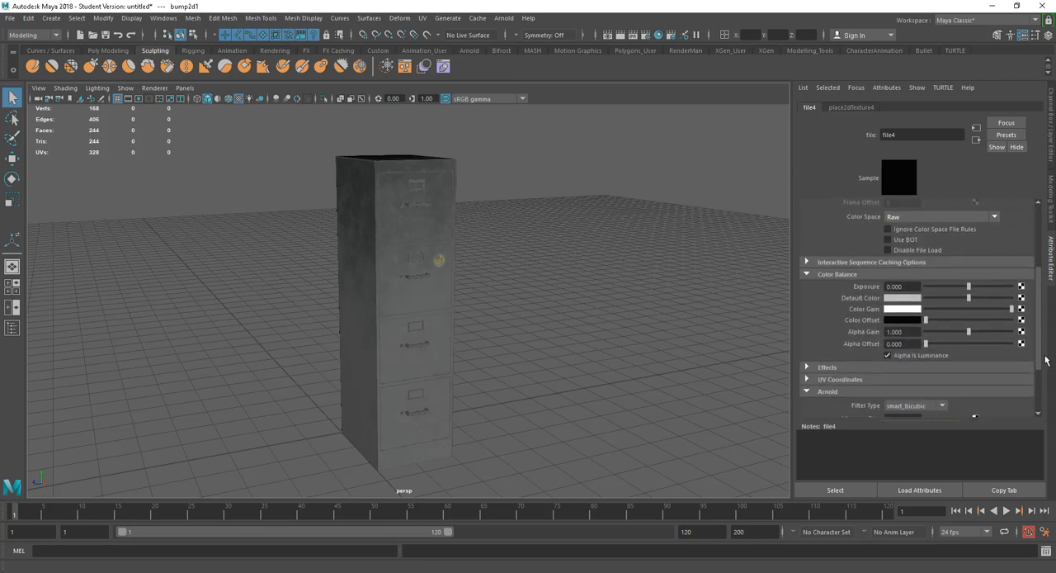
scroll(905, 352, down, 1)
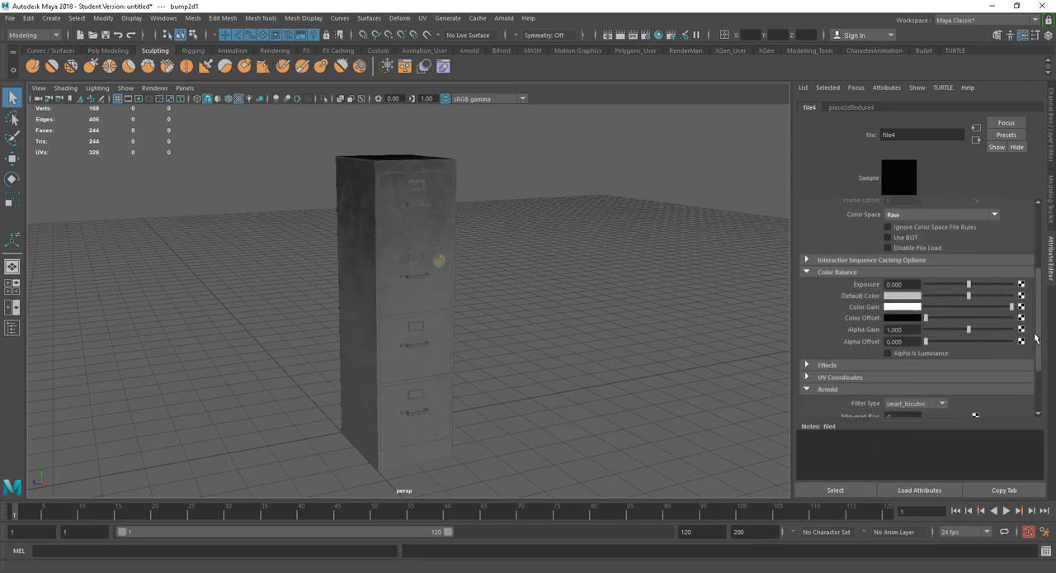
scroll(1045, 294, up, 1)
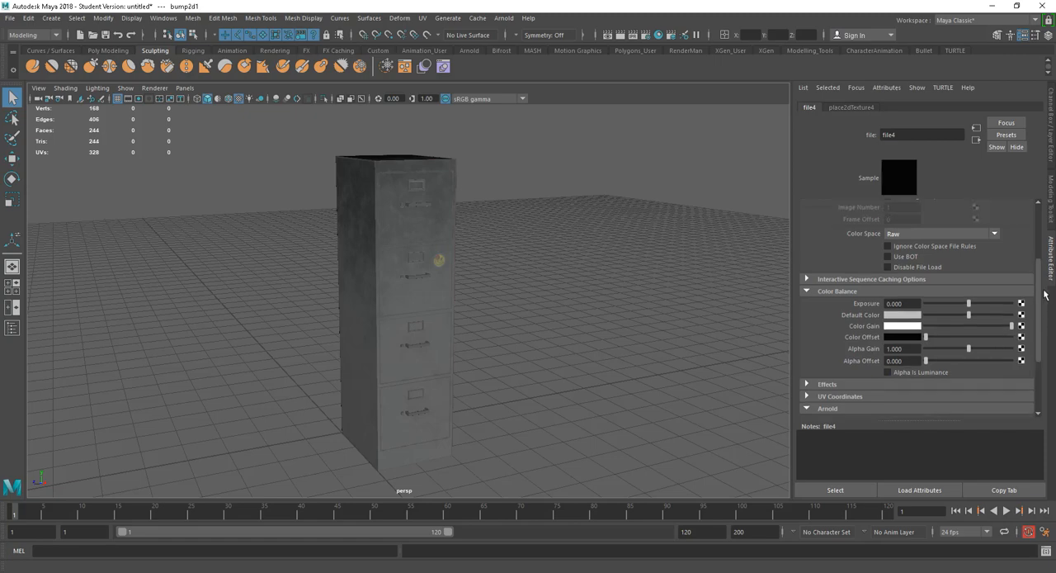
scroll(1046, 294, up, 5)
mouse_move(487, 272)
alt+mouse_down()
mouse_move(501, 266)
mouse_move(484, 277)
alt+mouse_up()
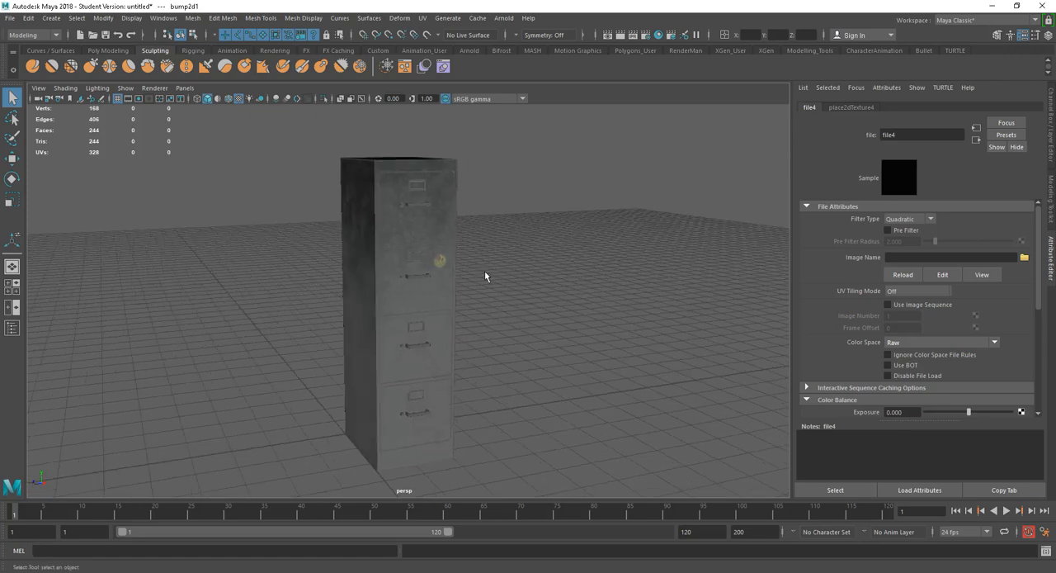
click(484, 276)
Select Cabinet_low, frame it in the viewport and bring up Arnold RenderView.
click(423, 314)
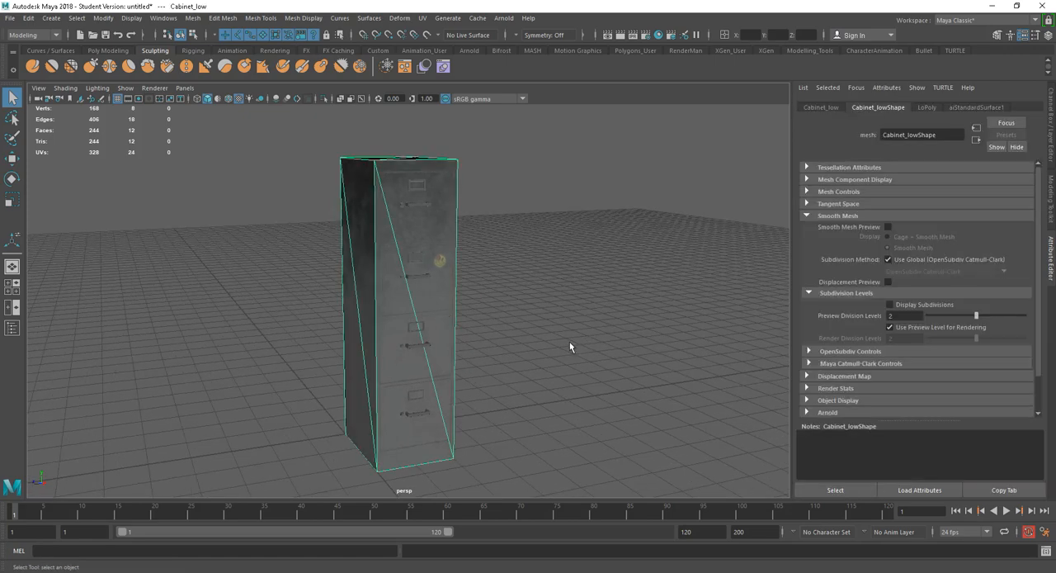
alt+drag(570, 341, 499, 347)
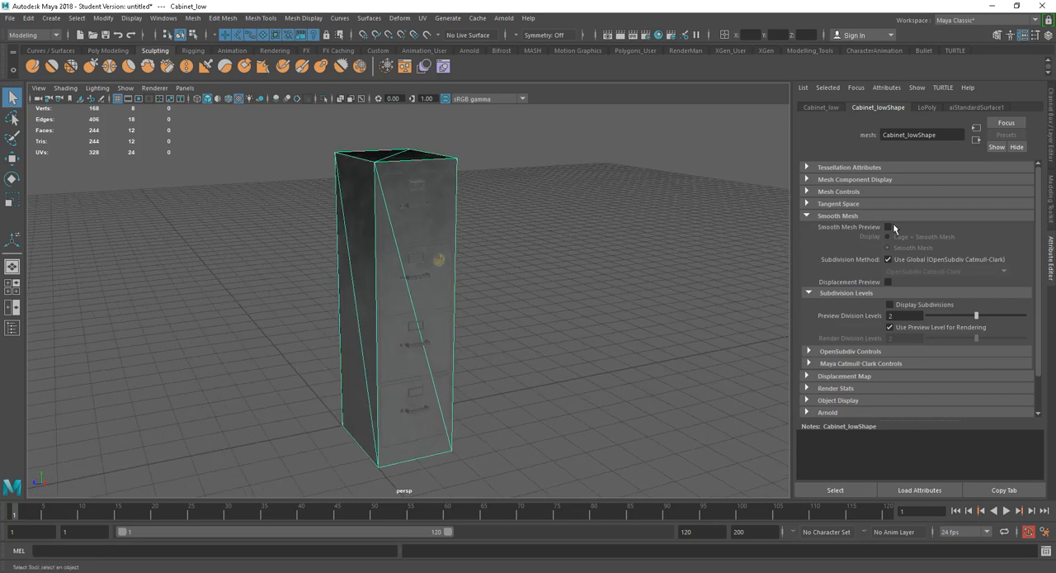
mouse_move(515, 343)
alt+mouse_down()
mouse_move(494, 323)
mouse_move(518, 325)
alt+mouse_up()
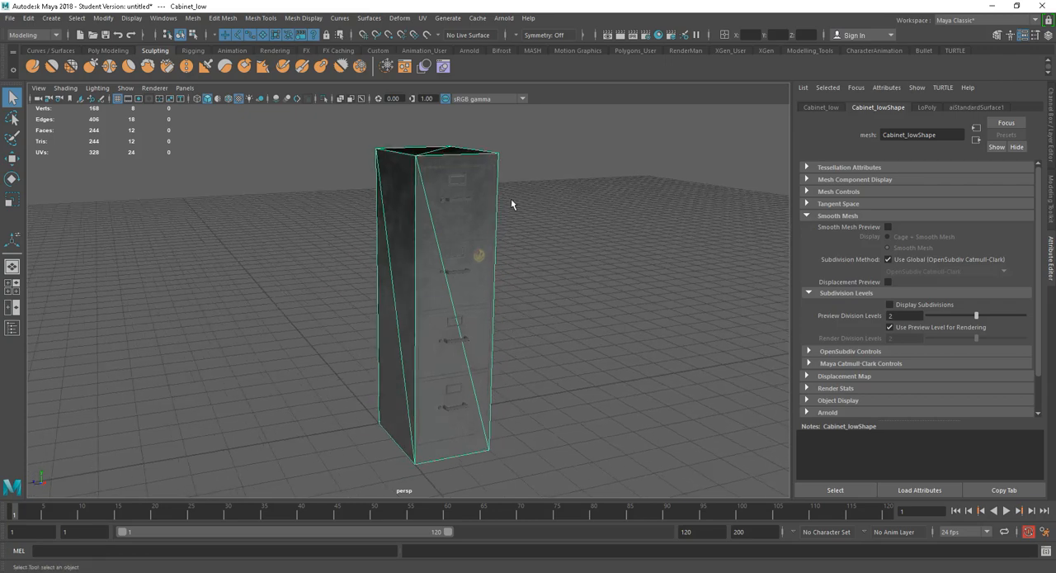
click(504, 19)
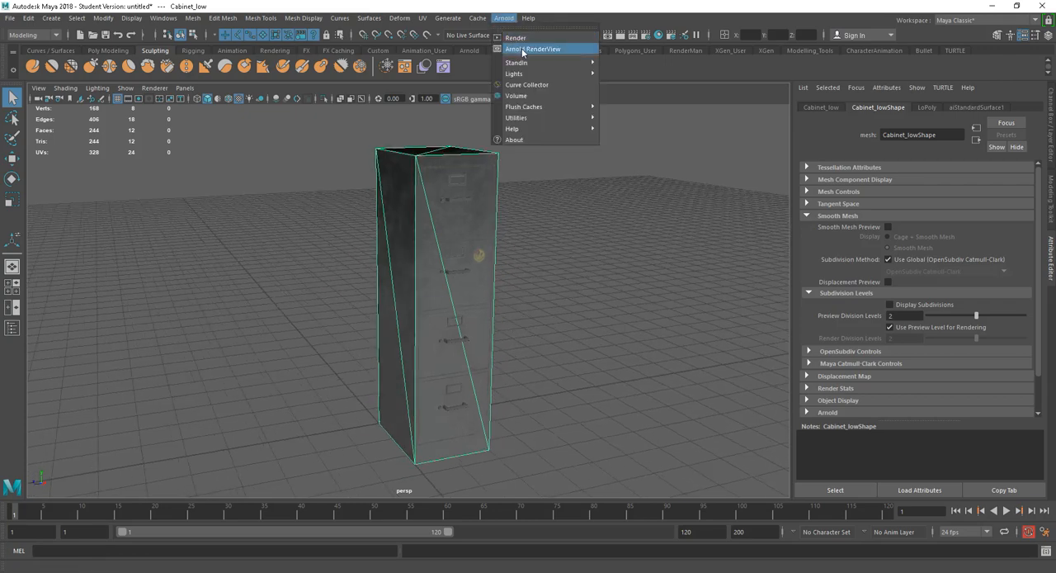
click(524, 51)
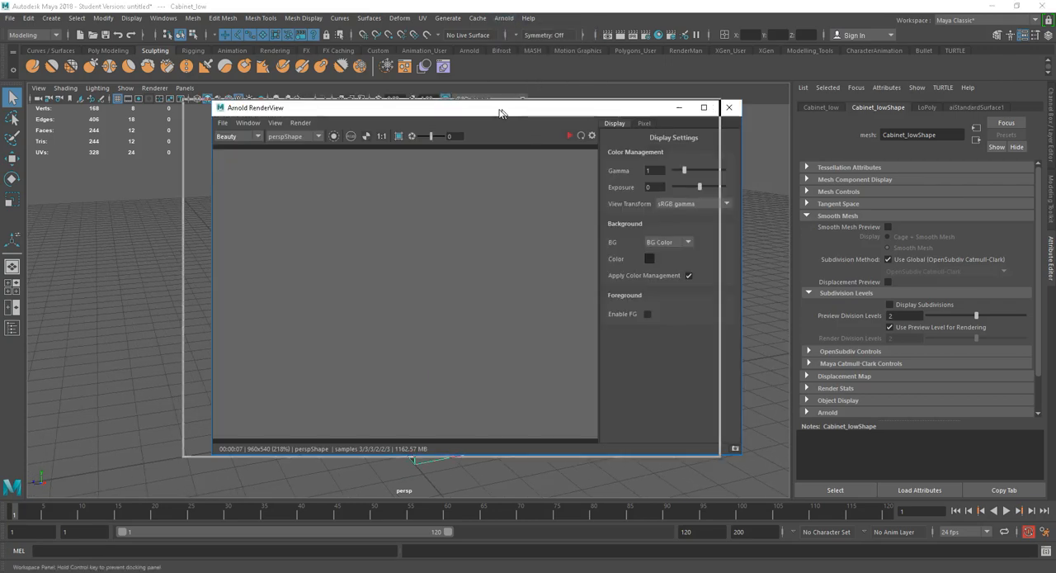
drag(535, 116, 506, 132)
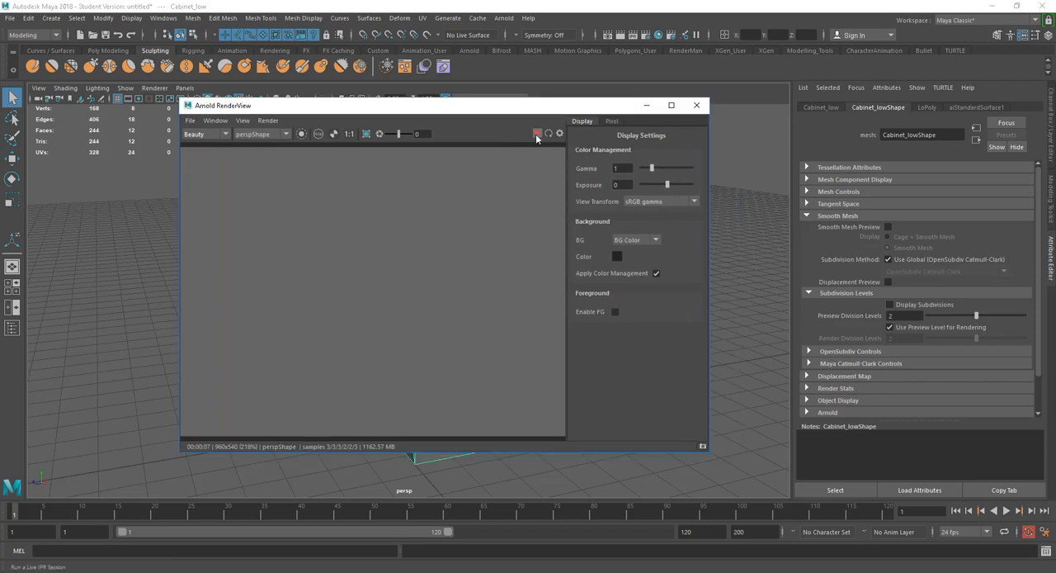
Run an IPR render that comes out black, close RenderView and reopen the Arnold menu.
click(537, 135)
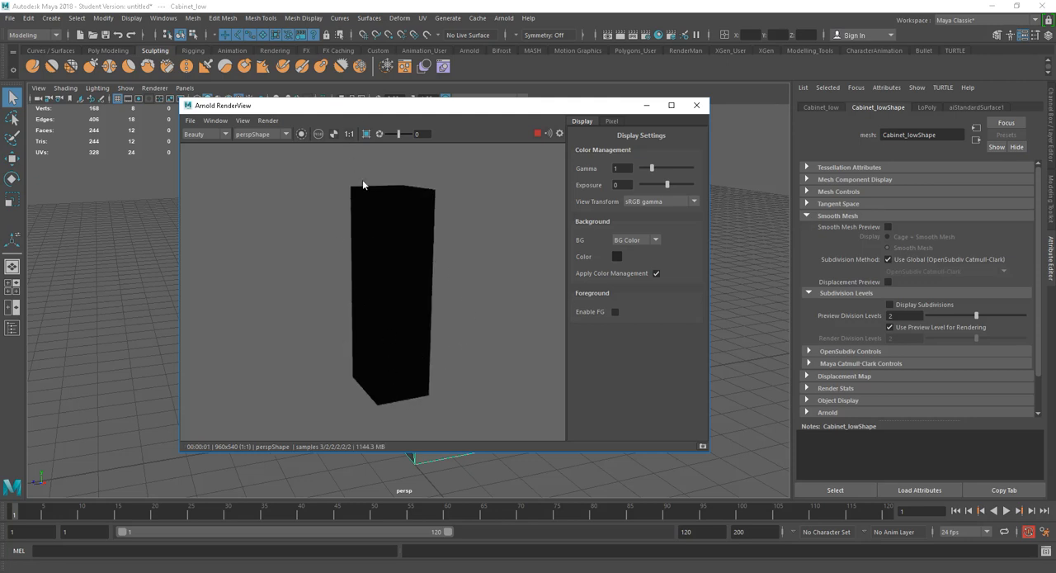
drag(600, 108, 425, 238)
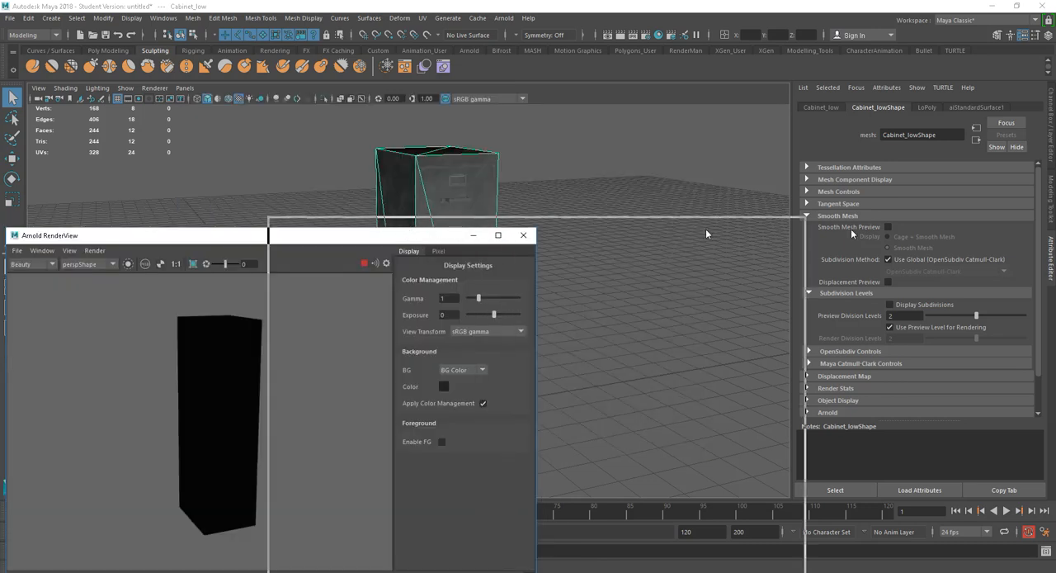
click(523, 235)
click(503, 18)
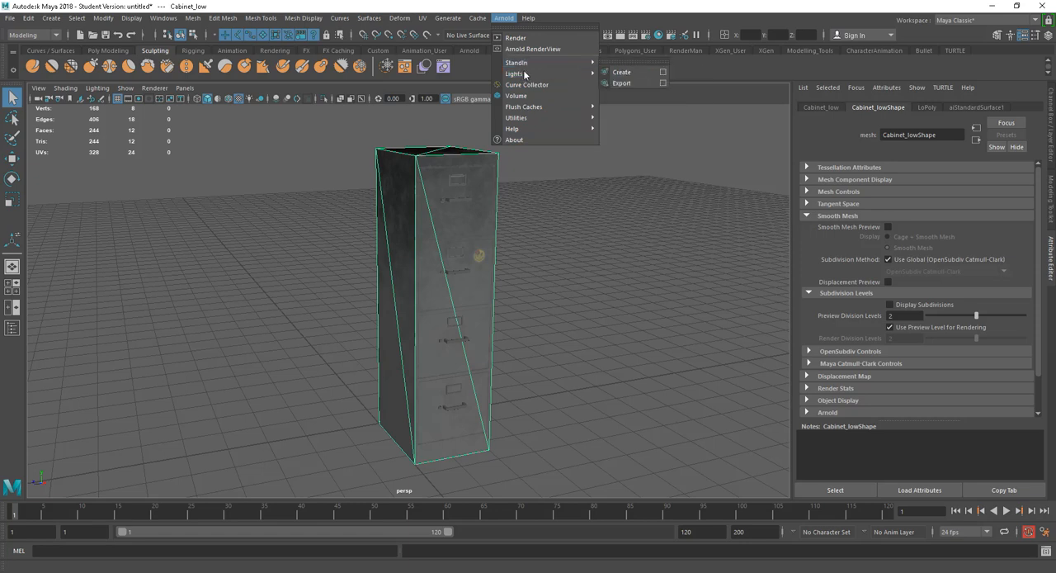
mouse_move(545, 73)
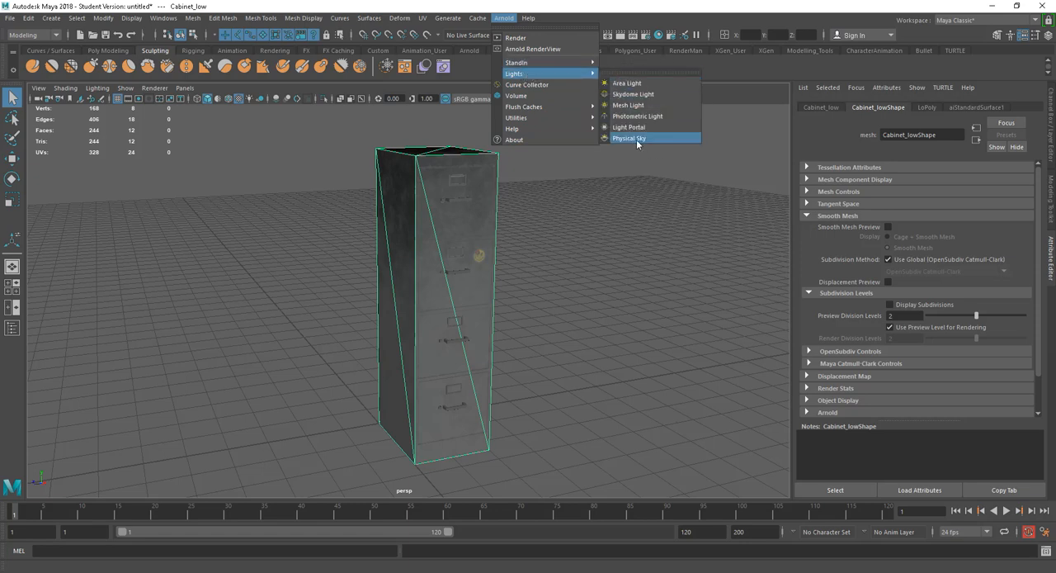
Add a Skydome Light and check the now-textured cabinet render from a few angles.
click(636, 94)
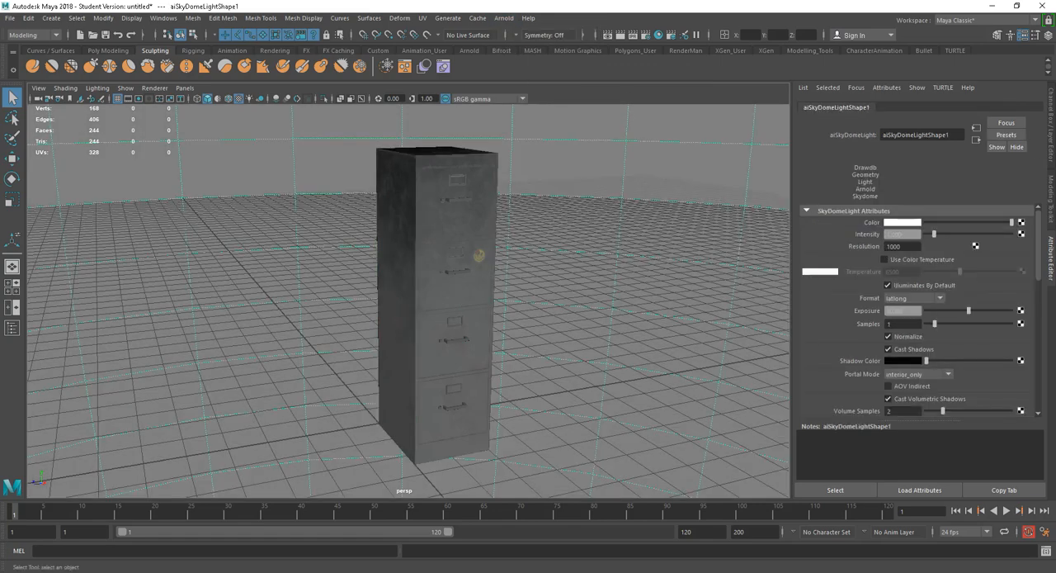
drag(627, 165, 450, 138)
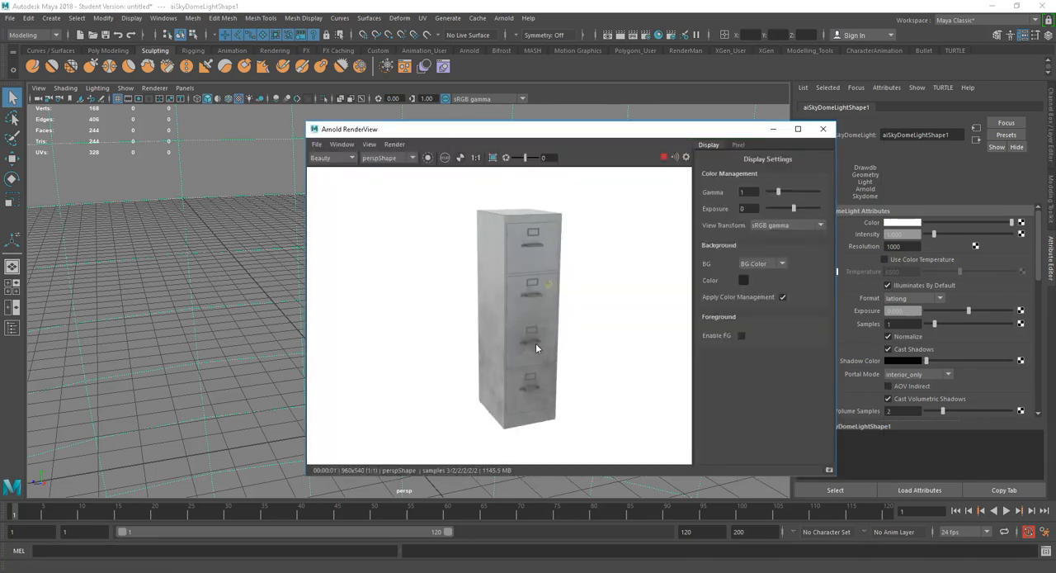
mouse_move(535, 343)
alt+mouse_down()
mouse_move(522, 329)
mouse_move(570, 347)
alt+mouse_up()
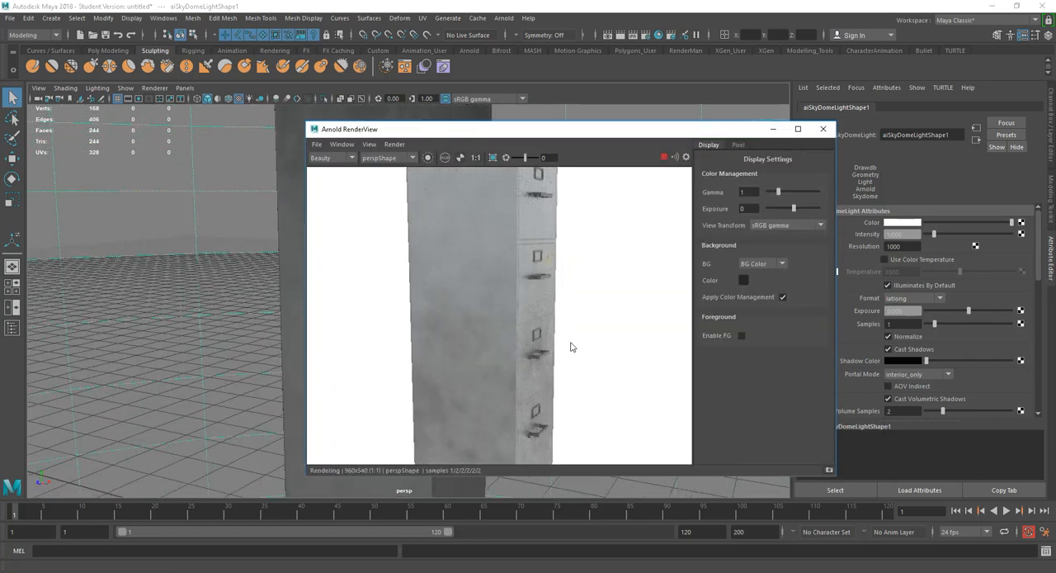
mouse_move(515, 374)
alt+mouse_down()
mouse_move(493, 355)
mouse_move(541, 348)
mouse_move(534, 338)
mouse_move(549, 335)
mouse_move(537, 335)
alt+mouse_up()
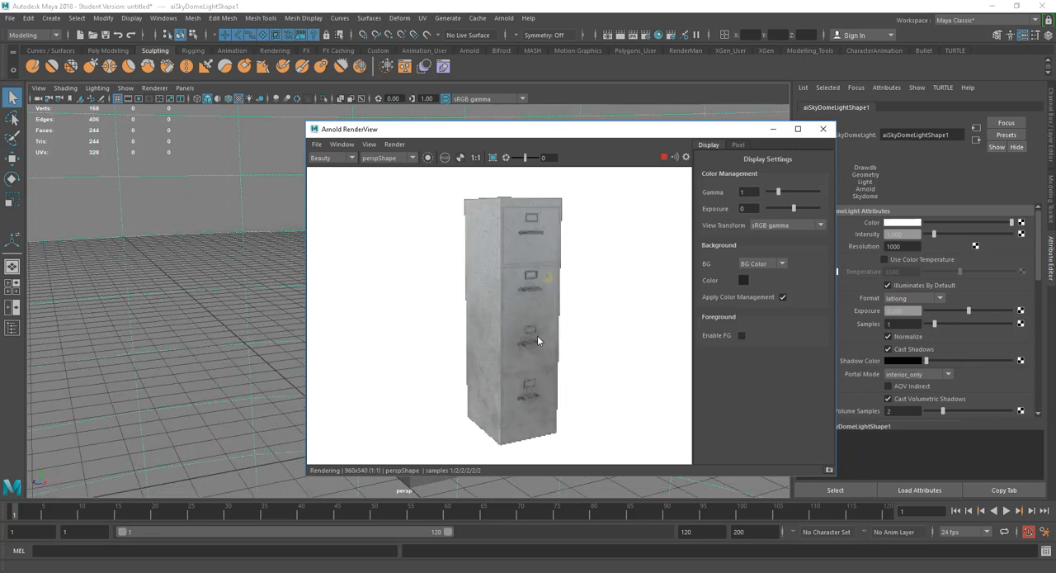
Move the render window aside and close Arnold RenderView.
drag(590, 129, 411, 130)
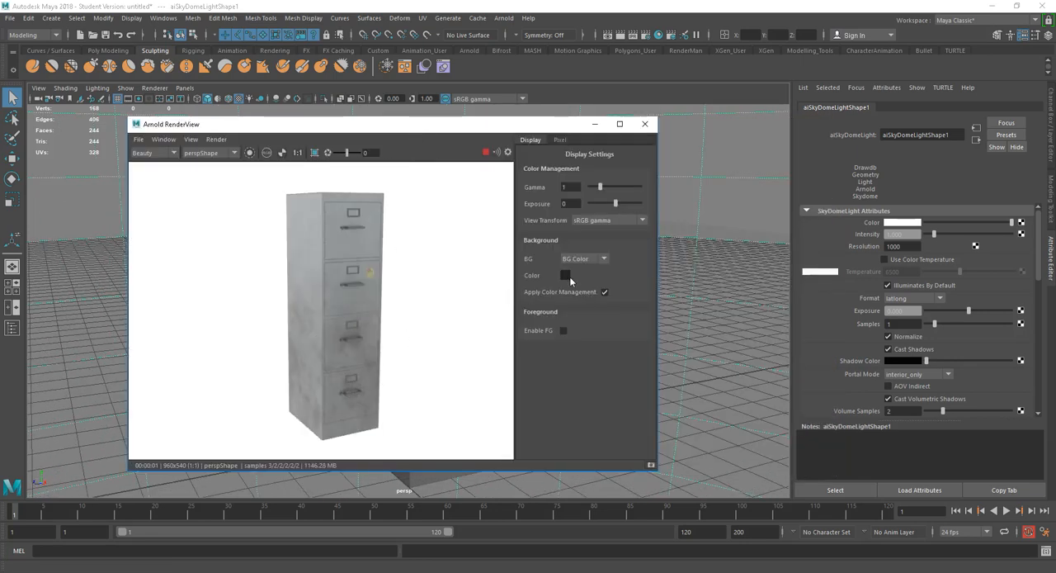
drag(588, 123, 550, 122)
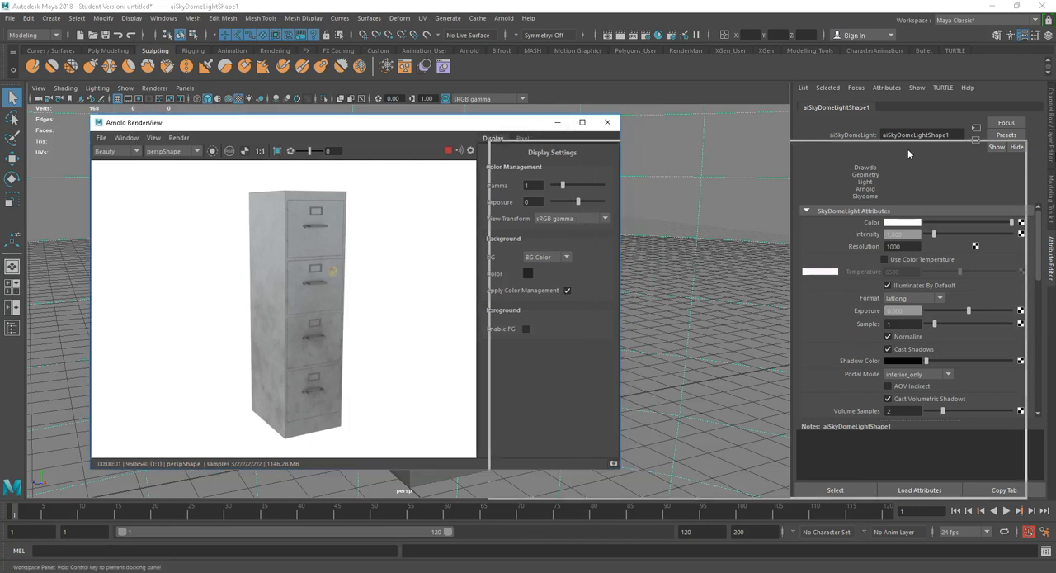
click(607, 122)
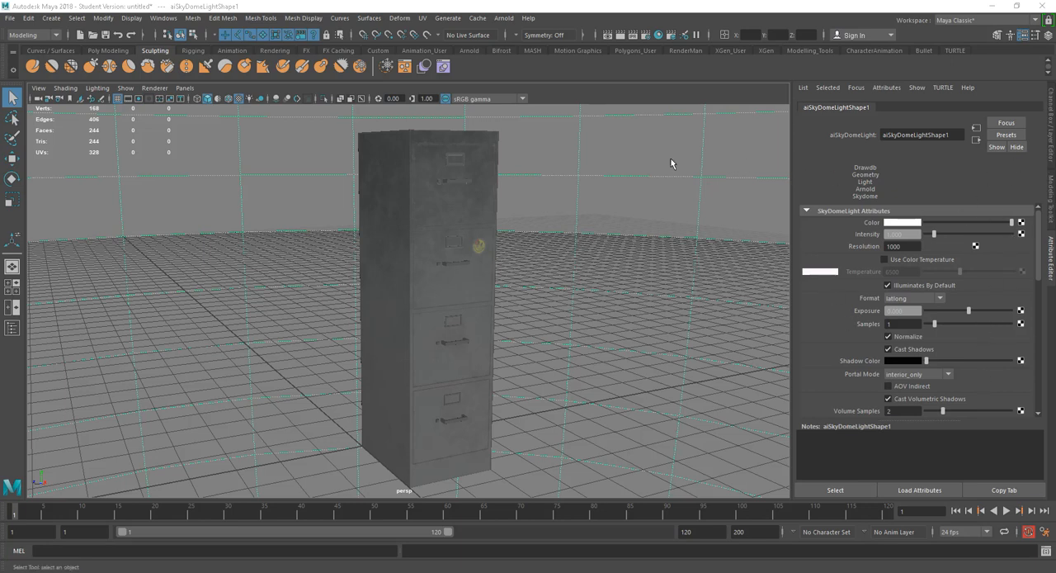
Select aiSkyDomeLight1 in the Outliner, connect a File texture to its Color and browse for the image.
click(14, 326)
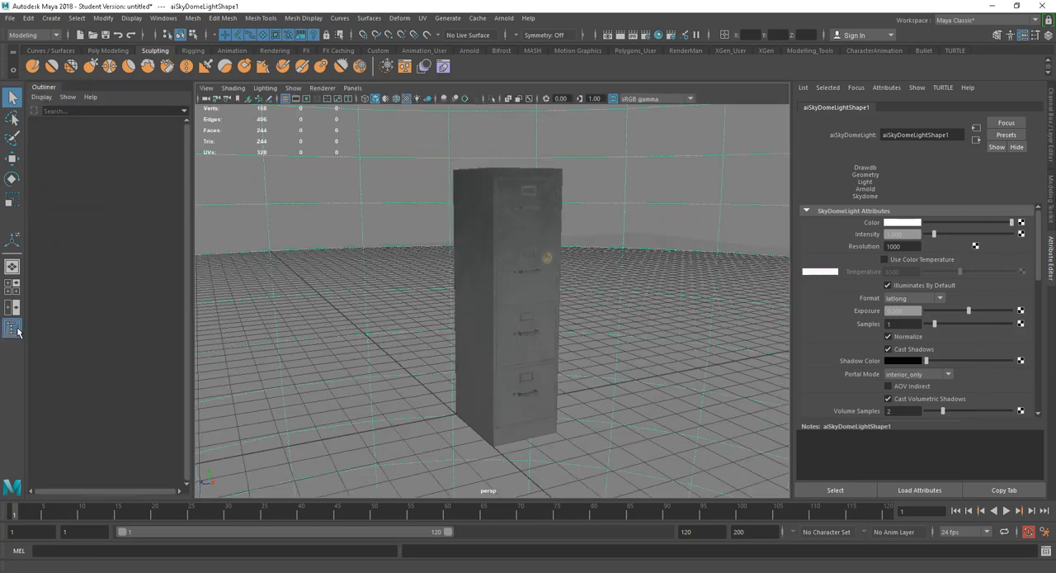
click(80, 188)
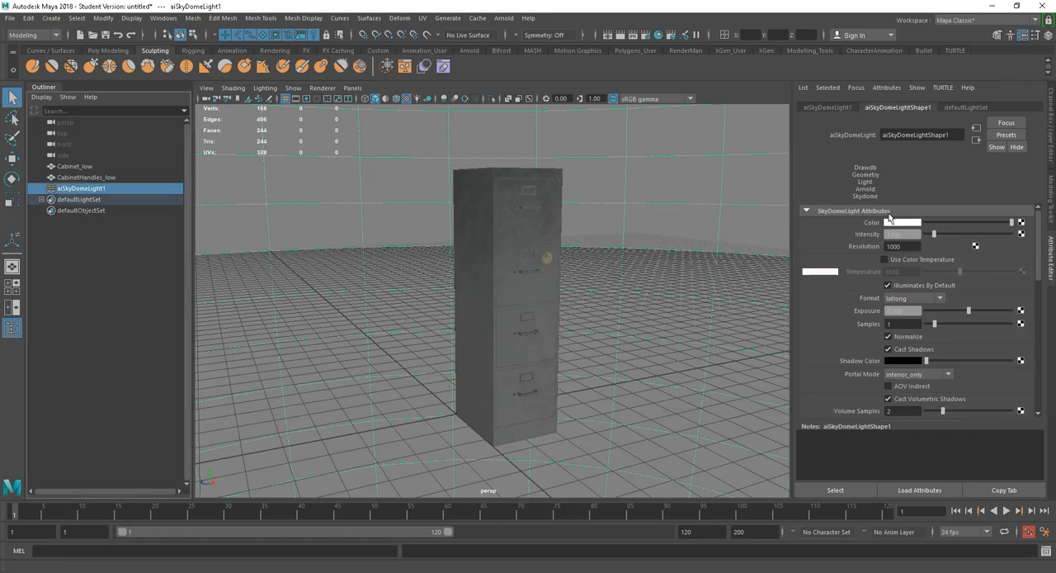
click(1021, 223)
click(449, 289)
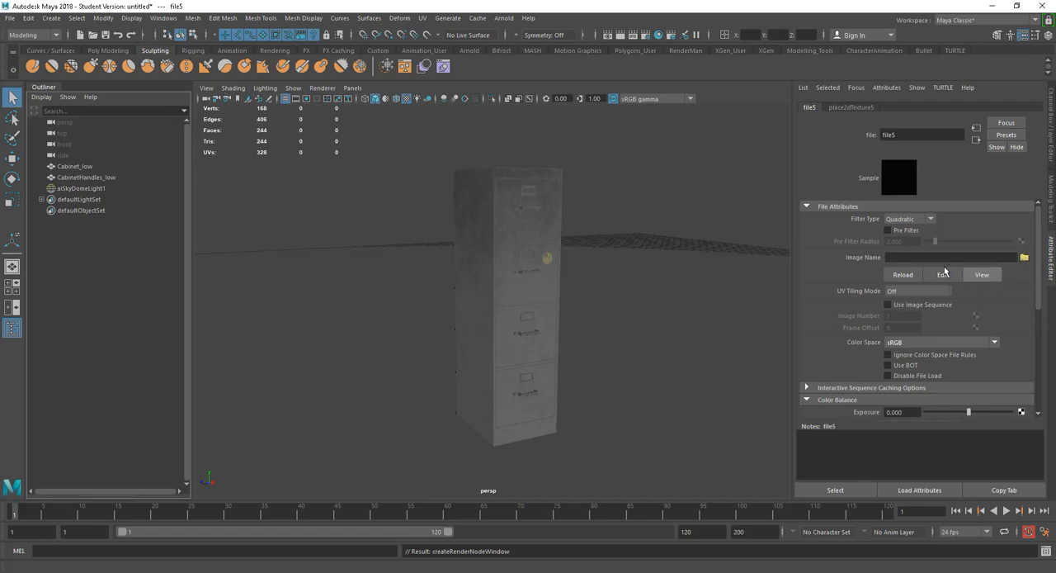
click(1024, 258)
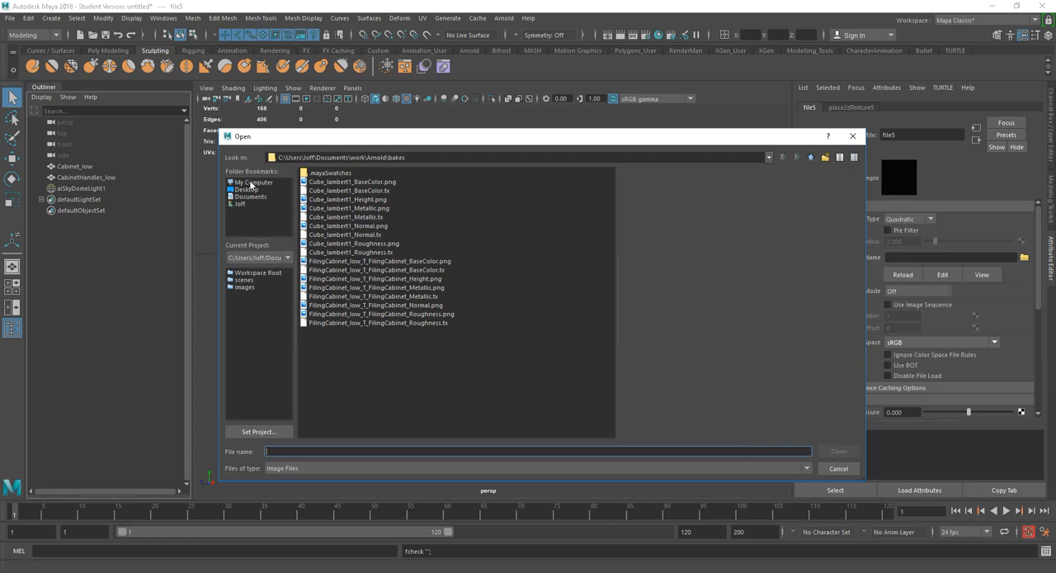
Browse to C:/Program Files/Autodesk/Maya2018/presets/Assets/IBL.
click(250, 182)
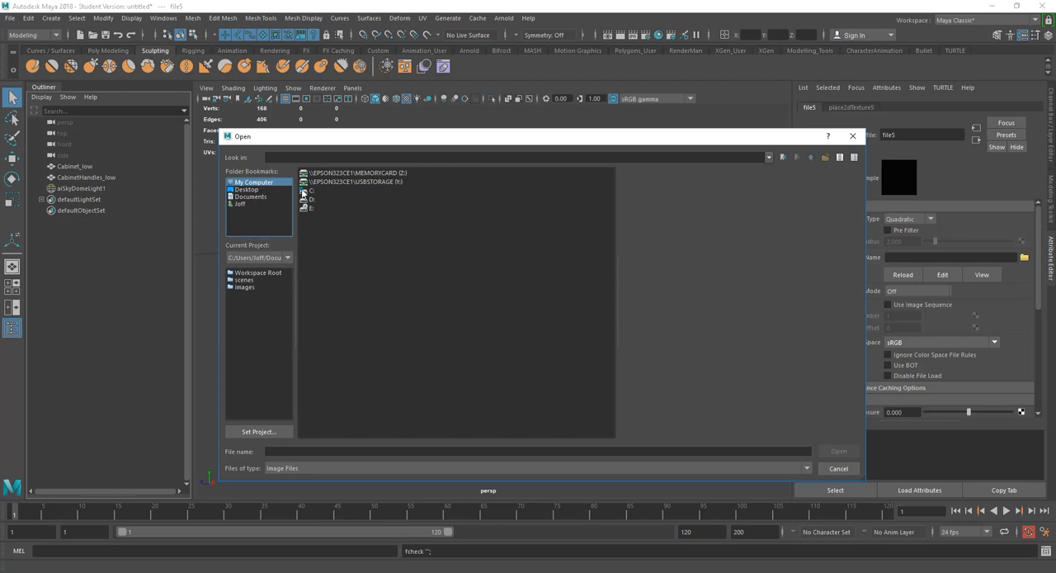
double_click(310, 190)
double_click(327, 278)
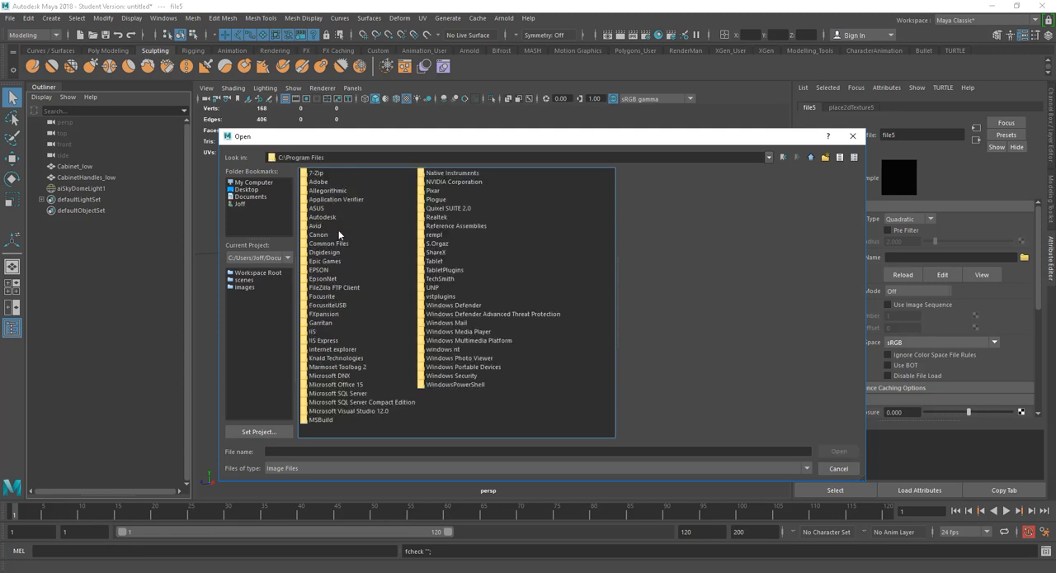
double_click(322, 218)
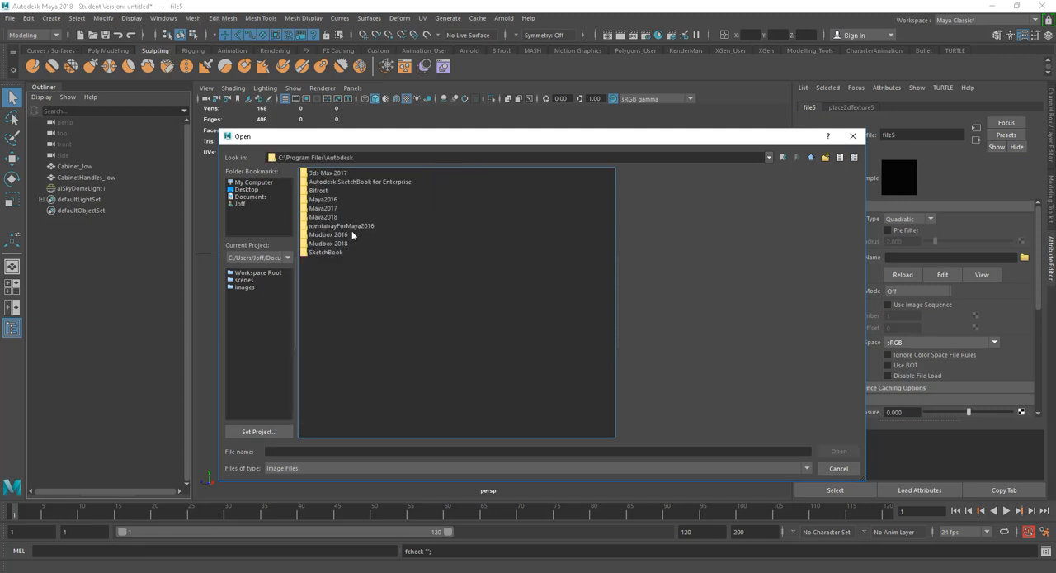
click(324, 218)
double_click(325, 218)
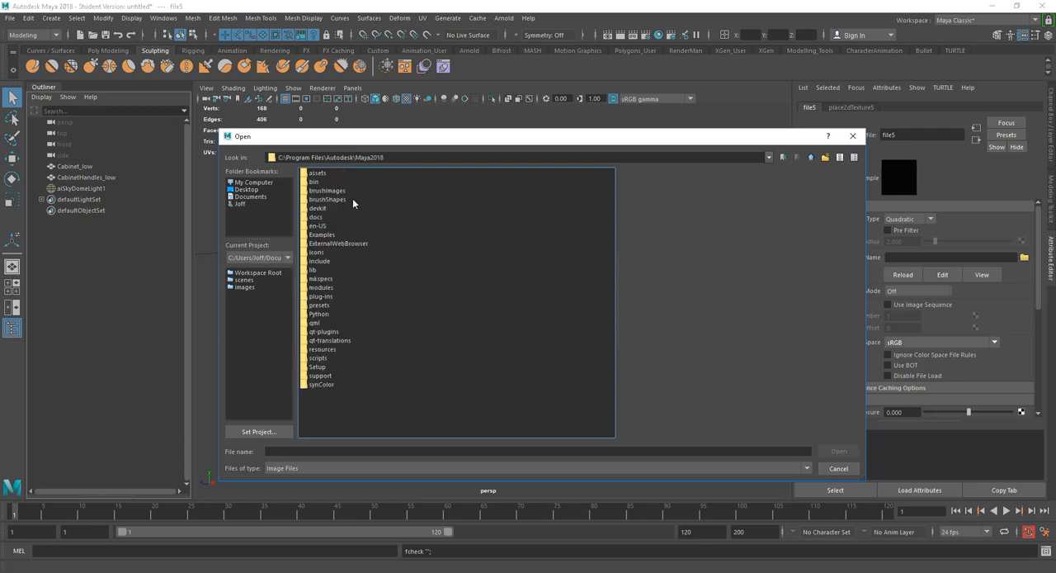
double_click(319, 313)
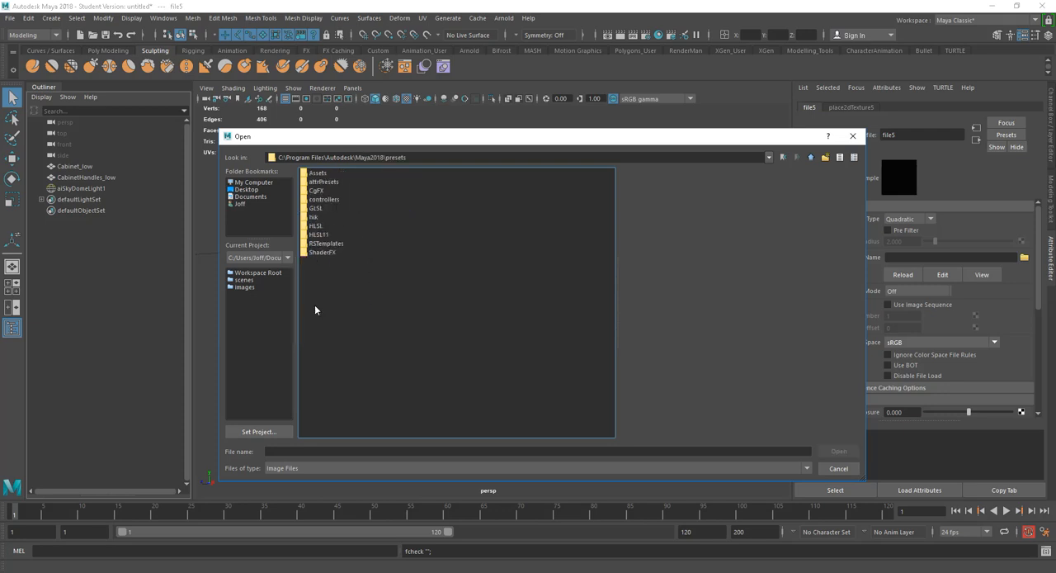
double_click(318, 172)
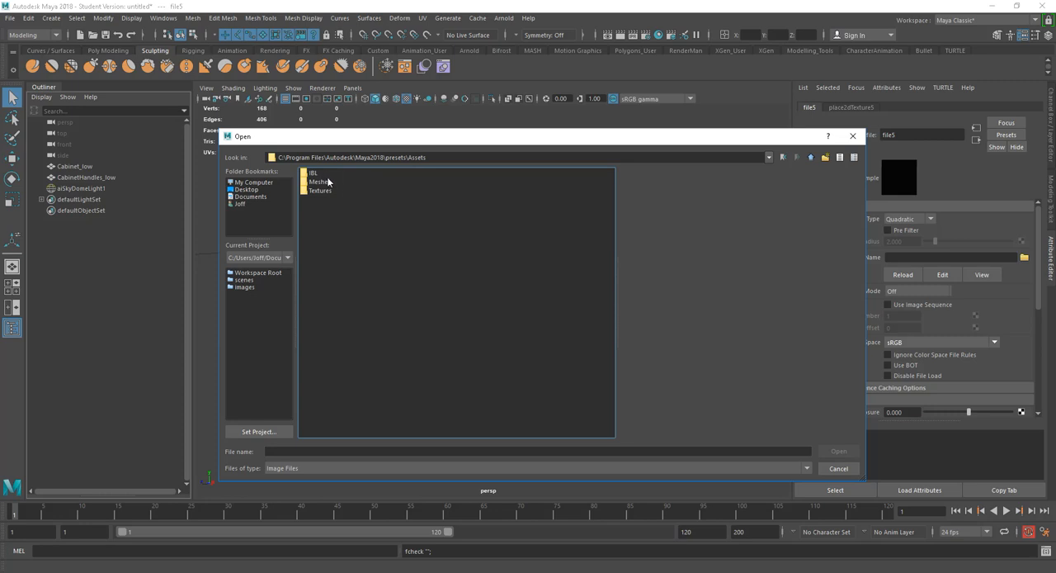
double_click(317, 172)
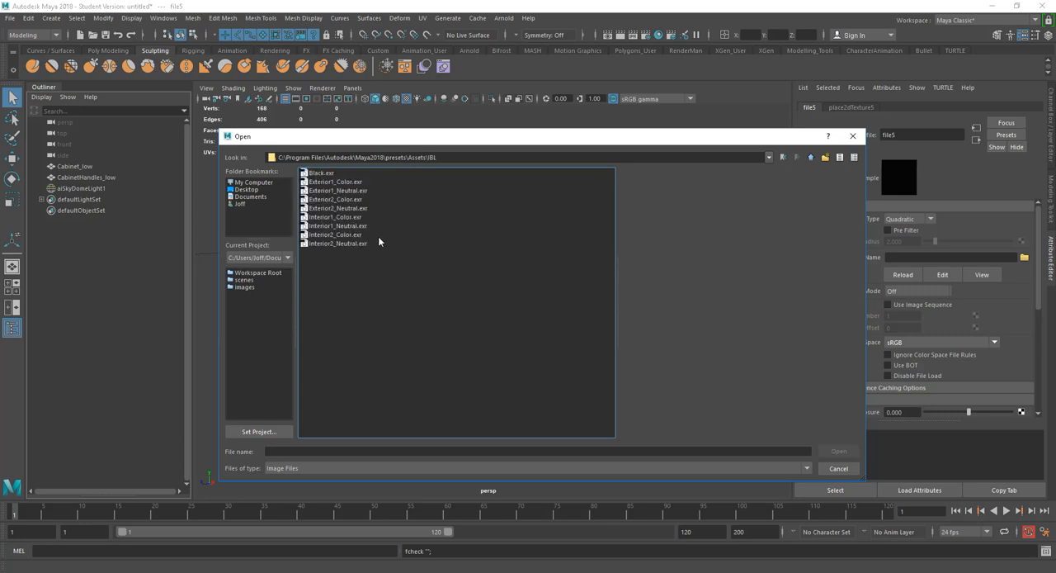
Preview the IBL images and load Interior2_Color.exr as the environment texture.
click(336, 200)
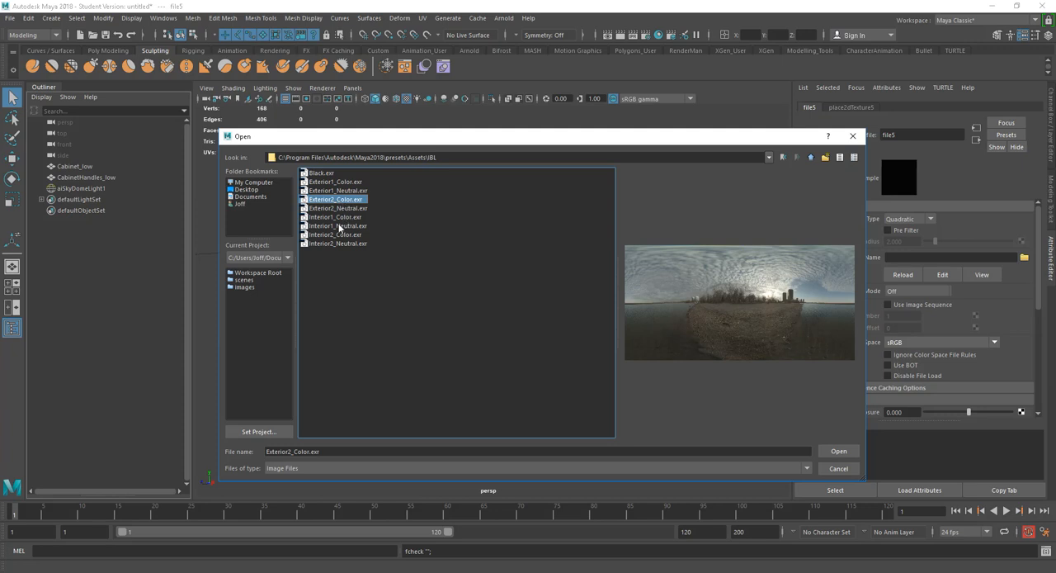
click(338, 226)
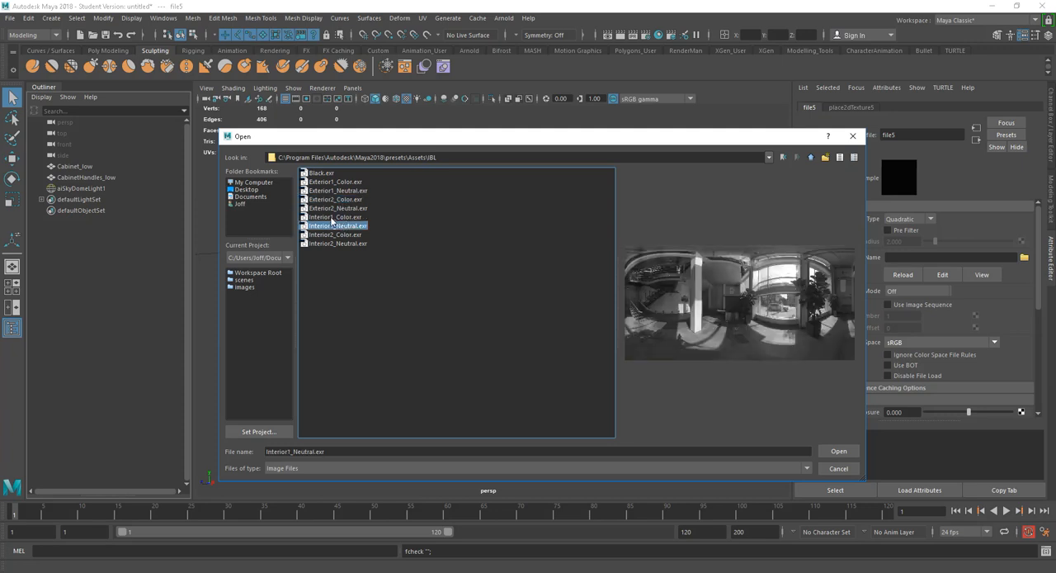
click(333, 217)
click(335, 235)
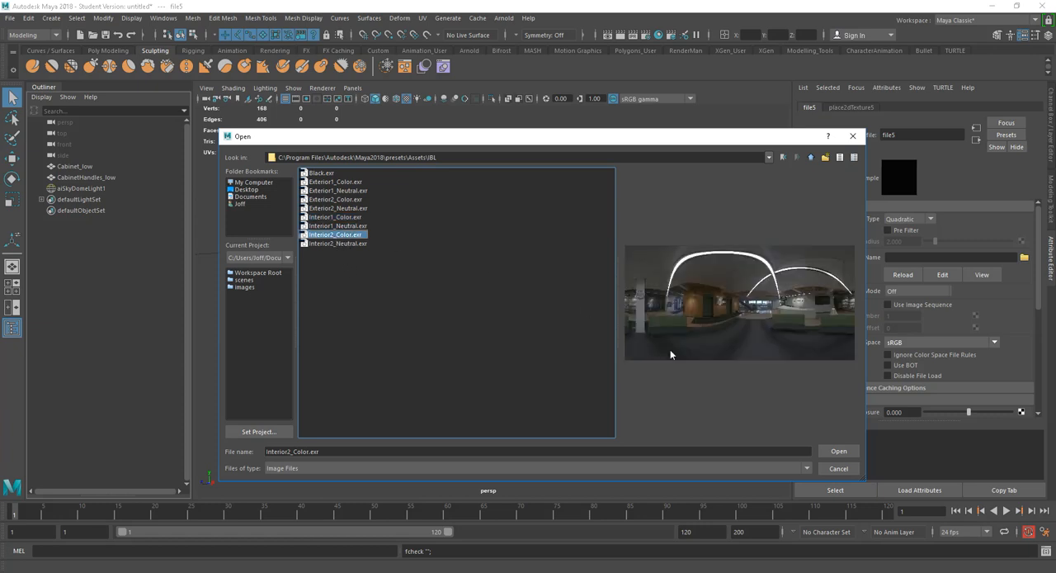
click(338, 244)
click(830, 452)
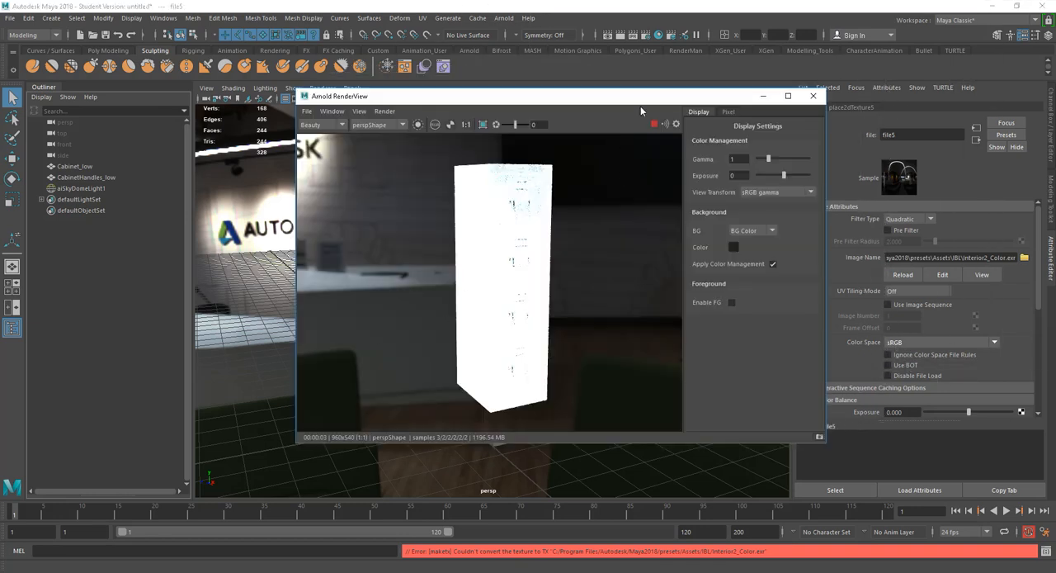
Set the environment image's colour space to Raw and start a fresh Arnold render of the cabinet.
click(814, 96)
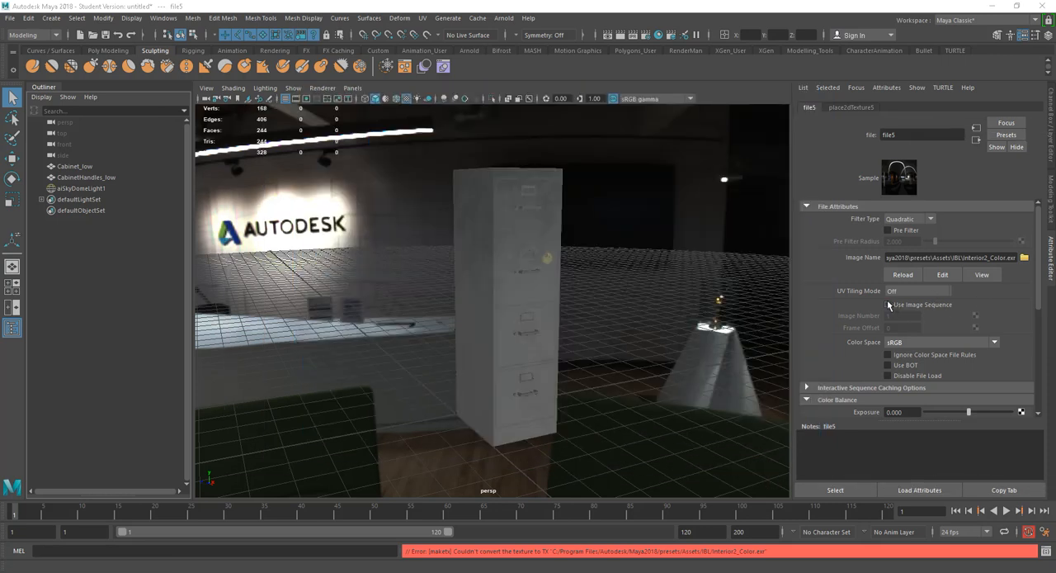
click(913, 342)
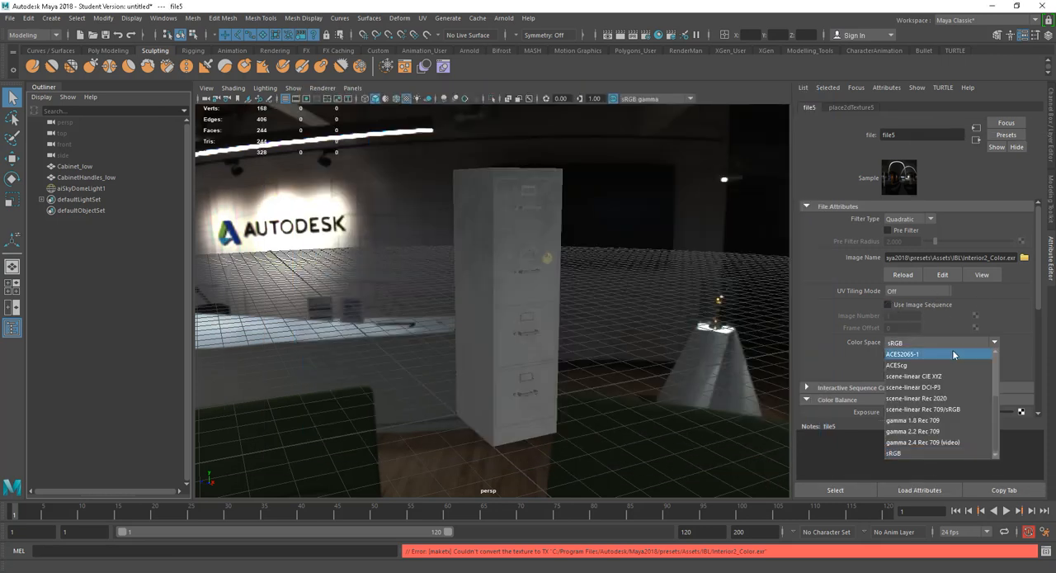
scroll(952, 388, up, 3)
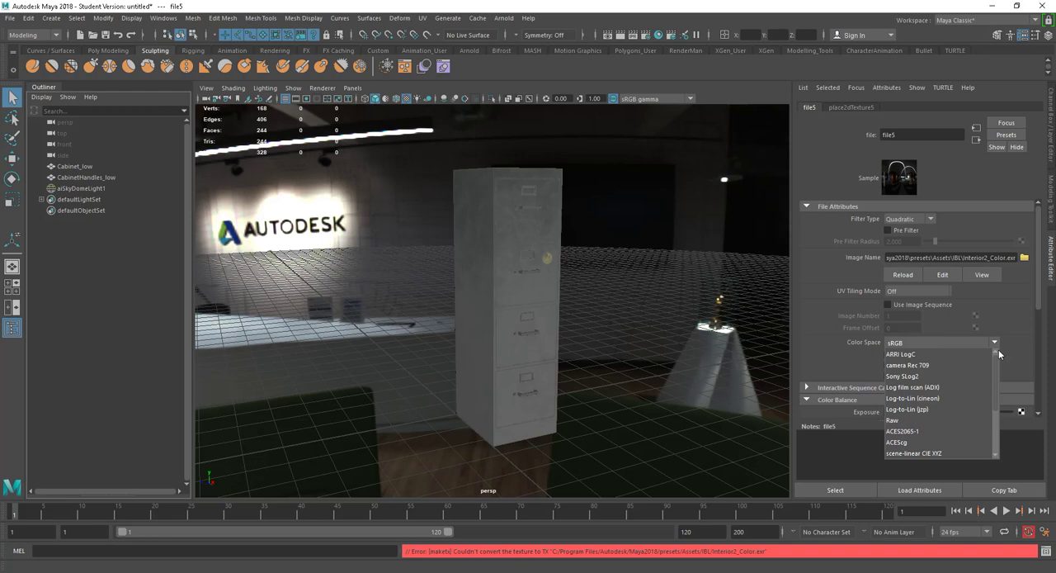
click(893, 420)
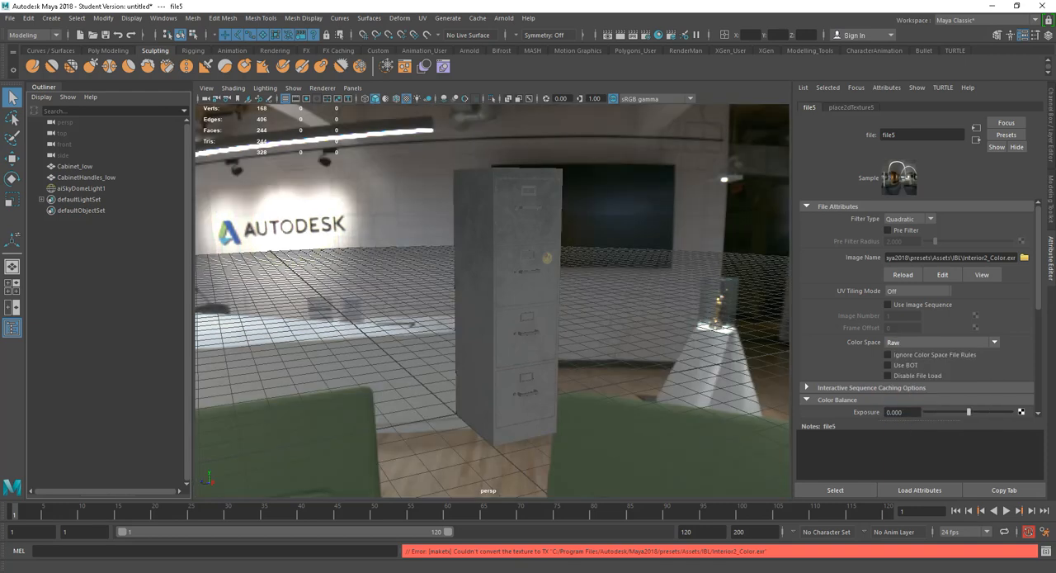
mouse_move(461, 165)
mouse_down()
mouse_move(487, 171)
mouse_move(507, 117)
mouse_up()
alt+drag(478, 327, 410, 347)
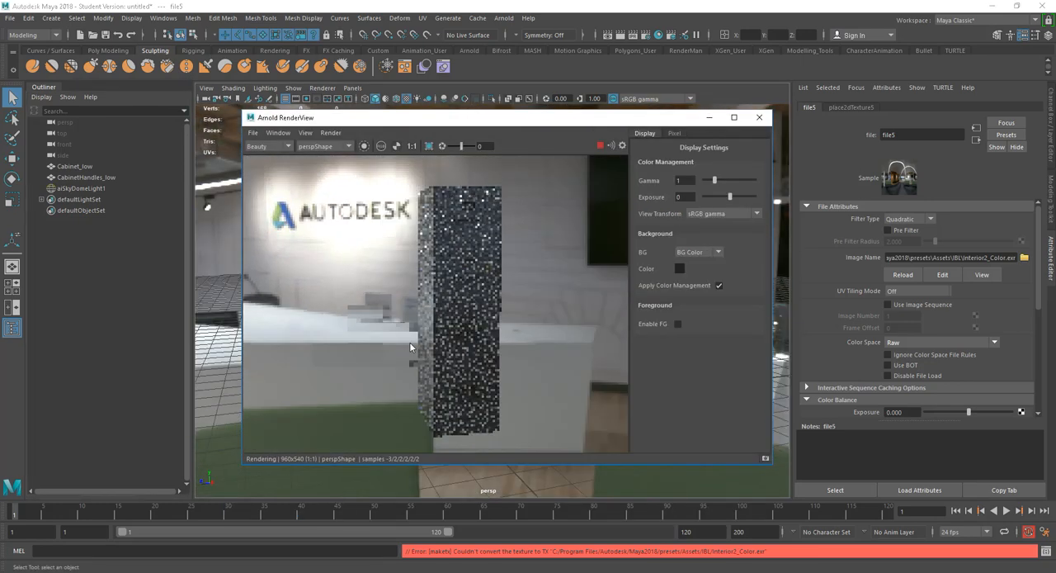
click(330, 133)
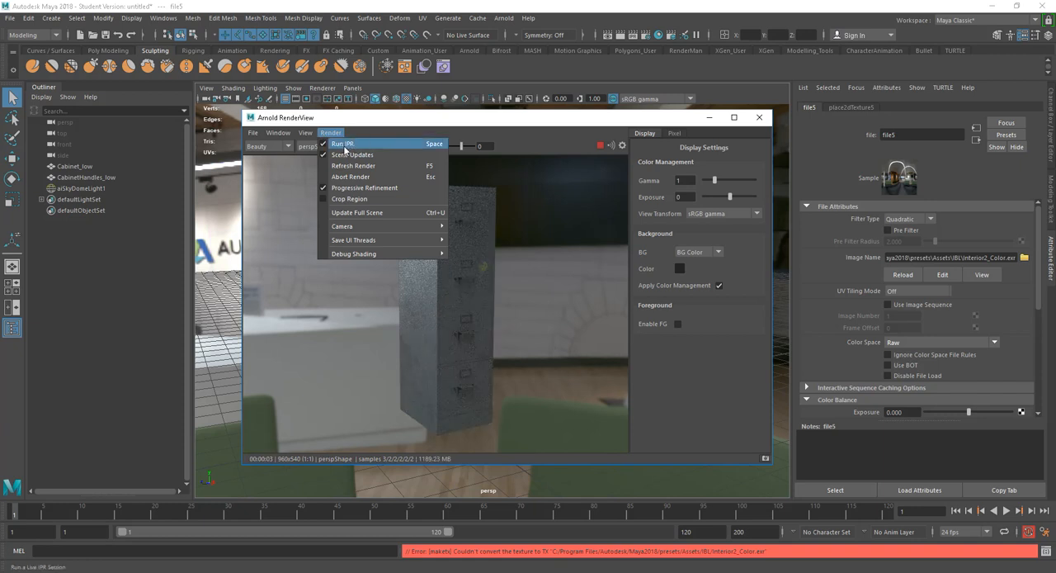
Tumble the RenderView camera around the cabinet and check the view options.
click(397, 128)
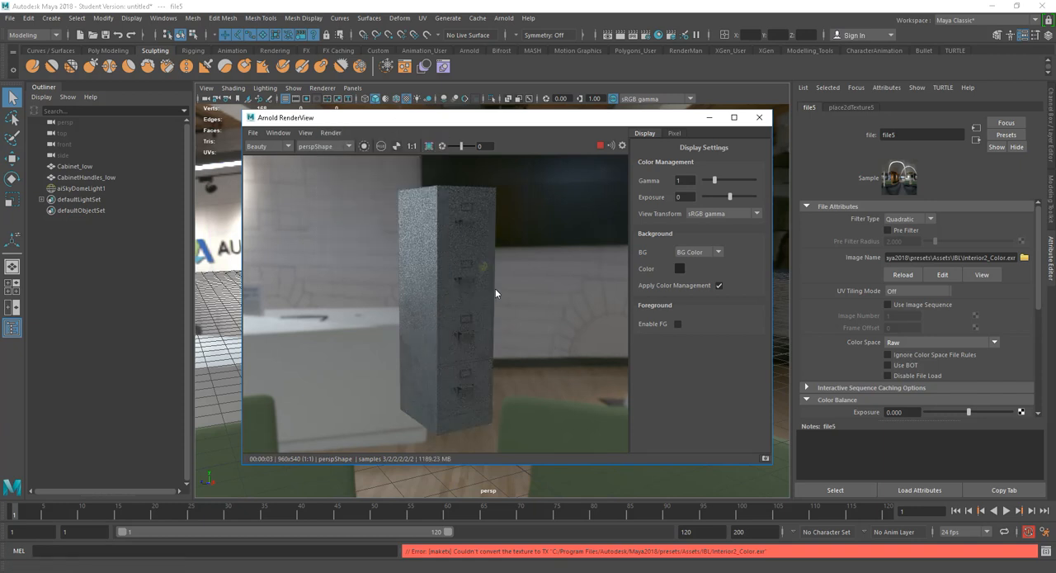
mouse_move(496, 293)
alt+mouse_down()
mouse_move(445, 299)
mouse_move(456, 313)
mouse_move(342, 202)
alt+mouse_up()
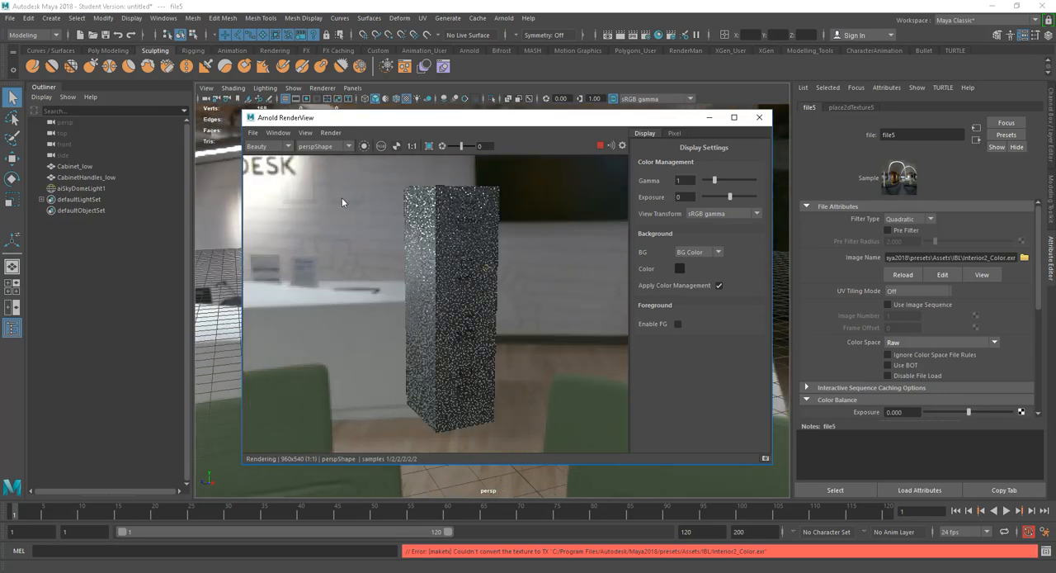
click(276, 134)
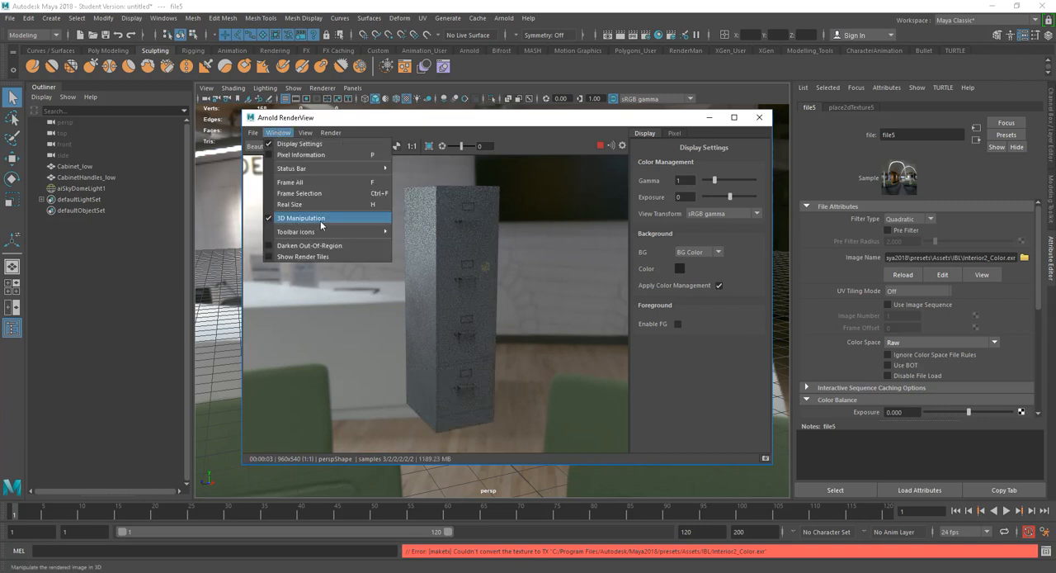
click(493, 128)
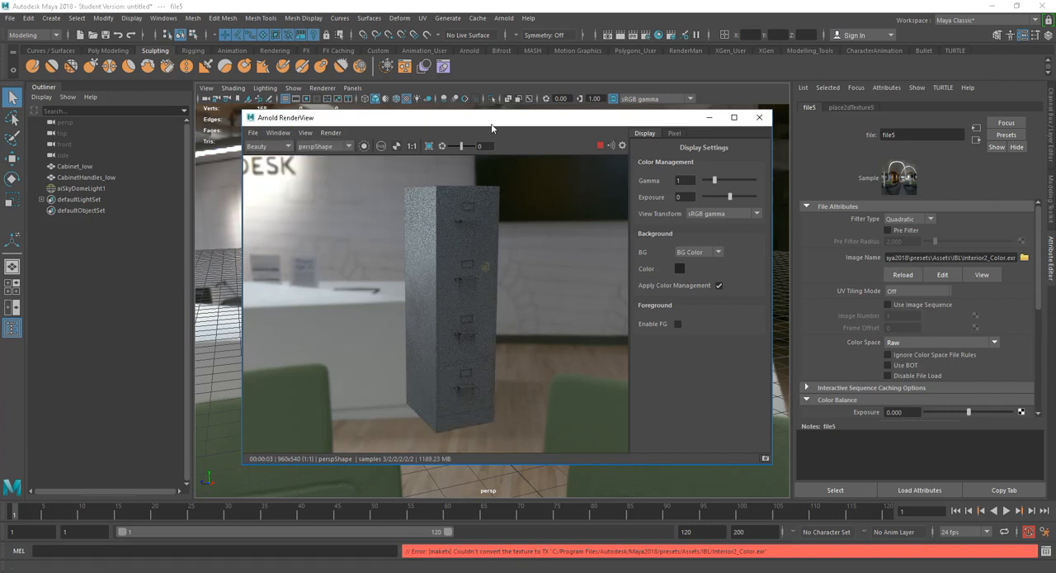
alt+drag(493, 277, 541, 276)
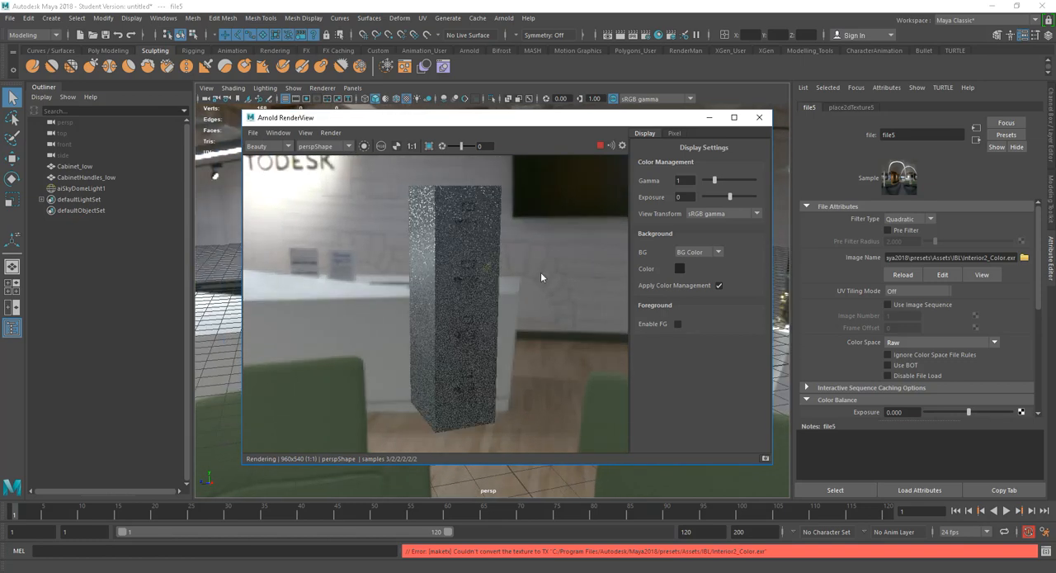
Reposition the render window and orbit to a close-up framing of the cabinet.
mouse_move(482, 117)
mouse_down()
mouse_move(511, 102)
mouse_move(460, 102)
mouse_up()
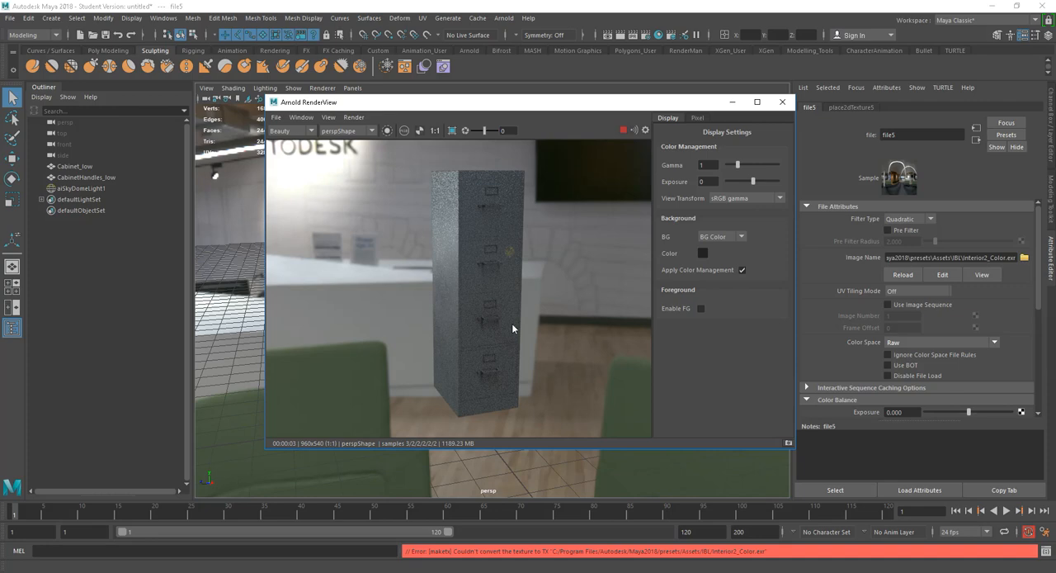
alt+drag(507, 330, 489, 305)
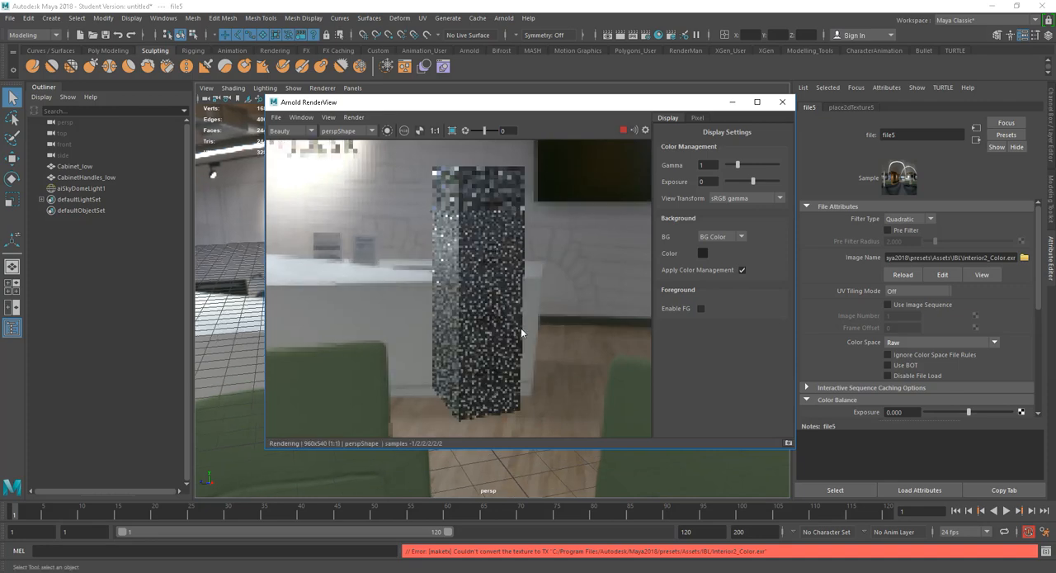
alt+drag(507, 344, 592, 396)
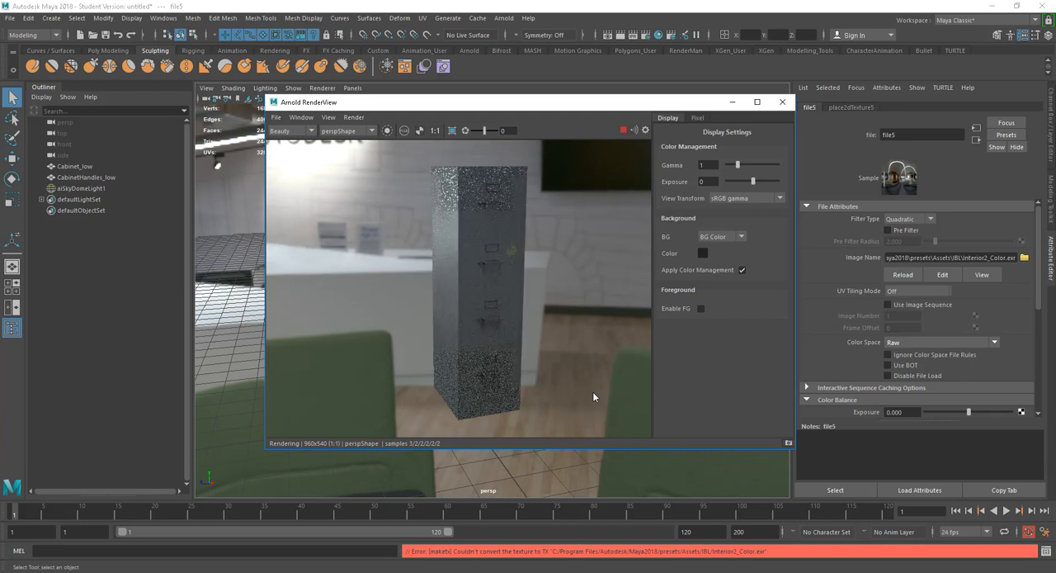
alt+drag(498, 339, 588, 375)
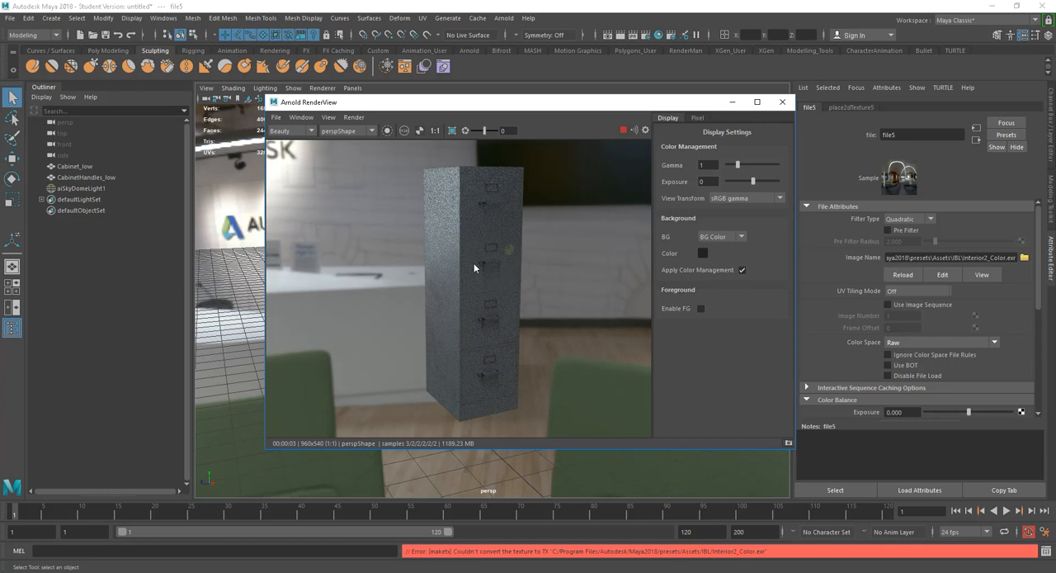
Check the Image Size preset stays HD_540 (960×540), then show the Arnold Renderer sampling settings.
click(646, 36)
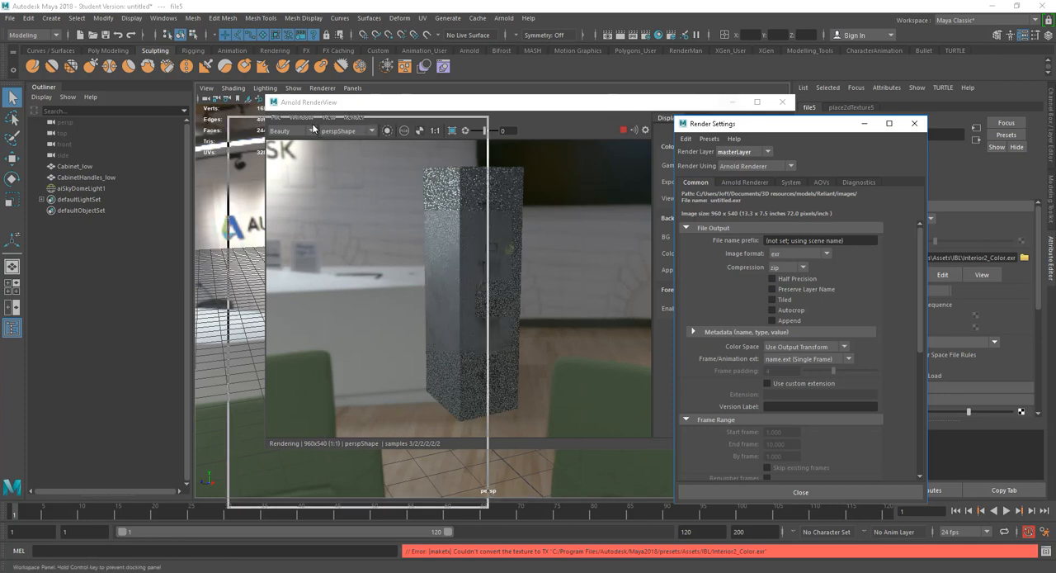
mouse_move(398, 124)
mouse_down()
mouse_move(305, 121)
mouse_move(273, 102)
mouse_up()
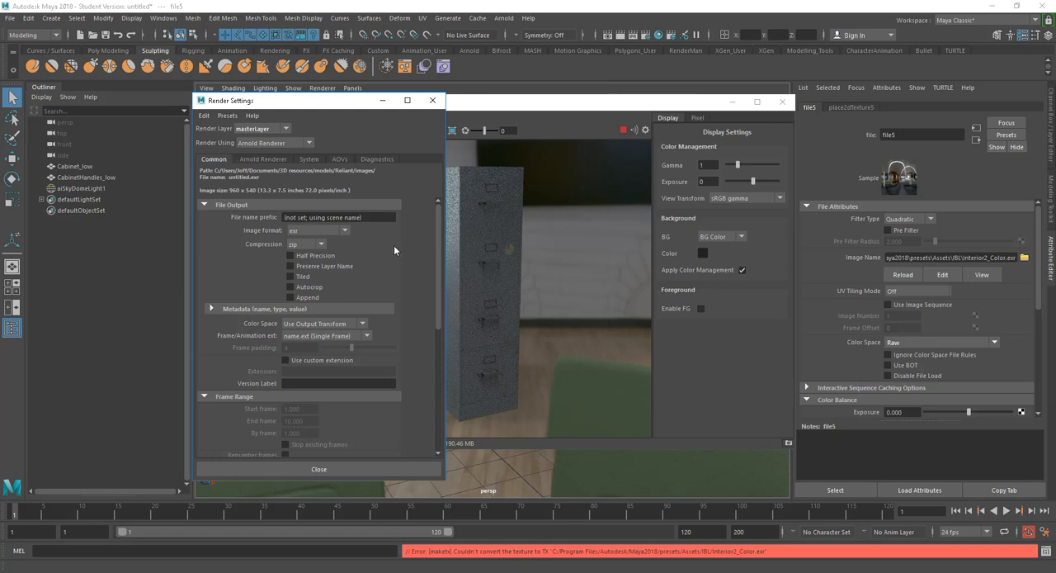
drag(438, 270, 456, 396)
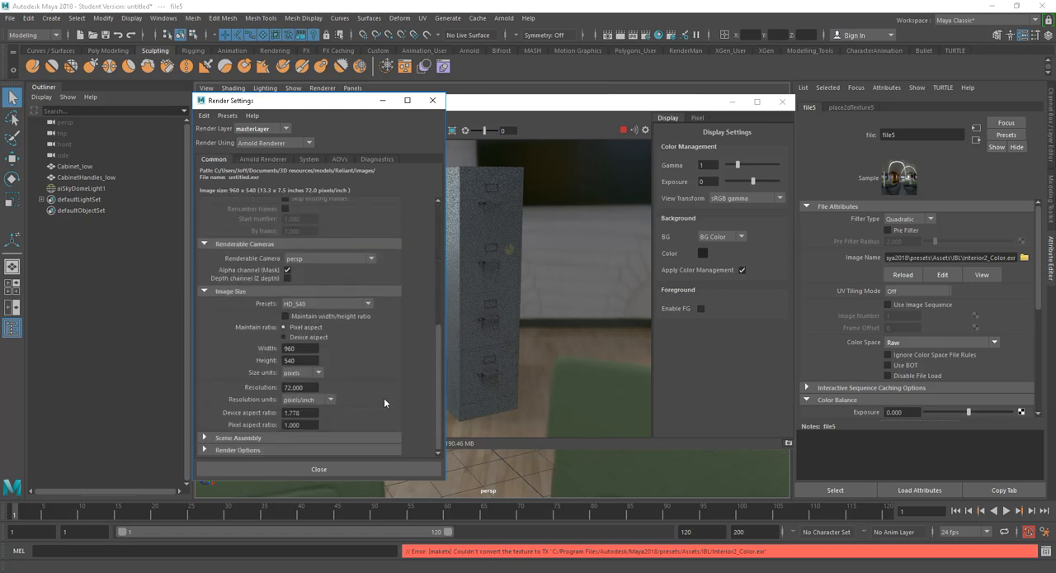
click(344, 305)
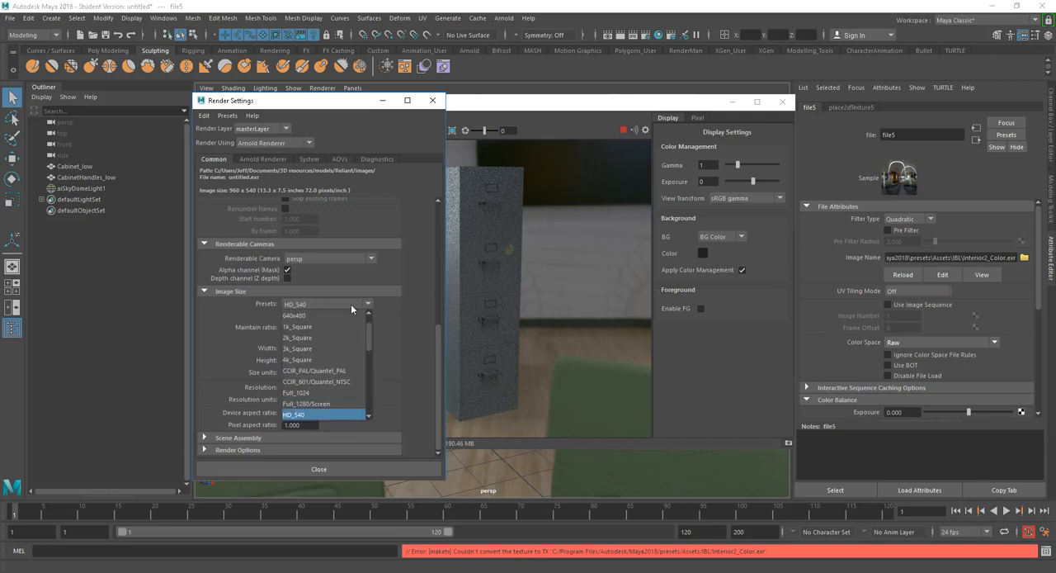
drag(368, 325, 370, 351)
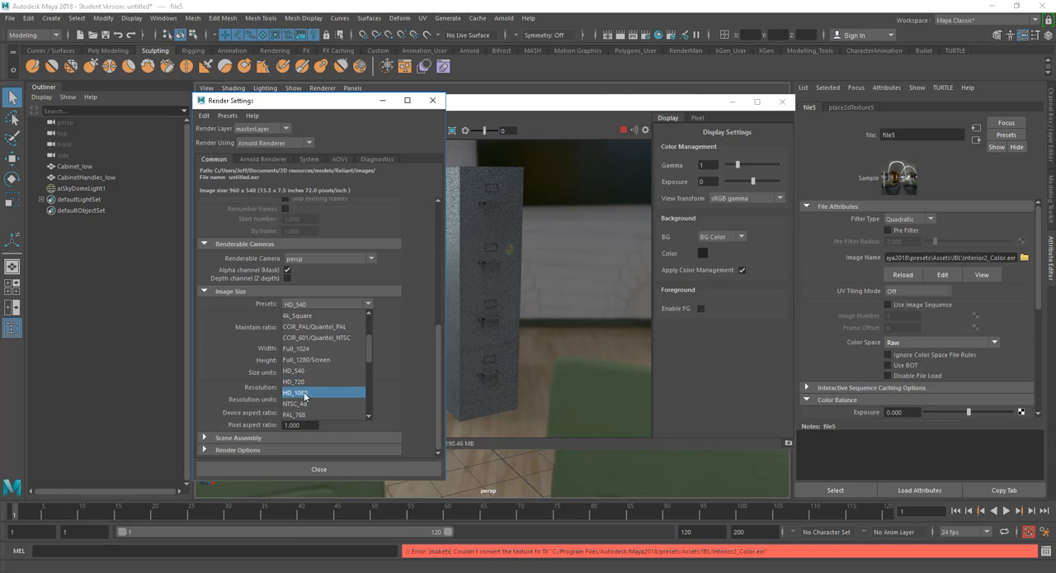
click(396, 312)
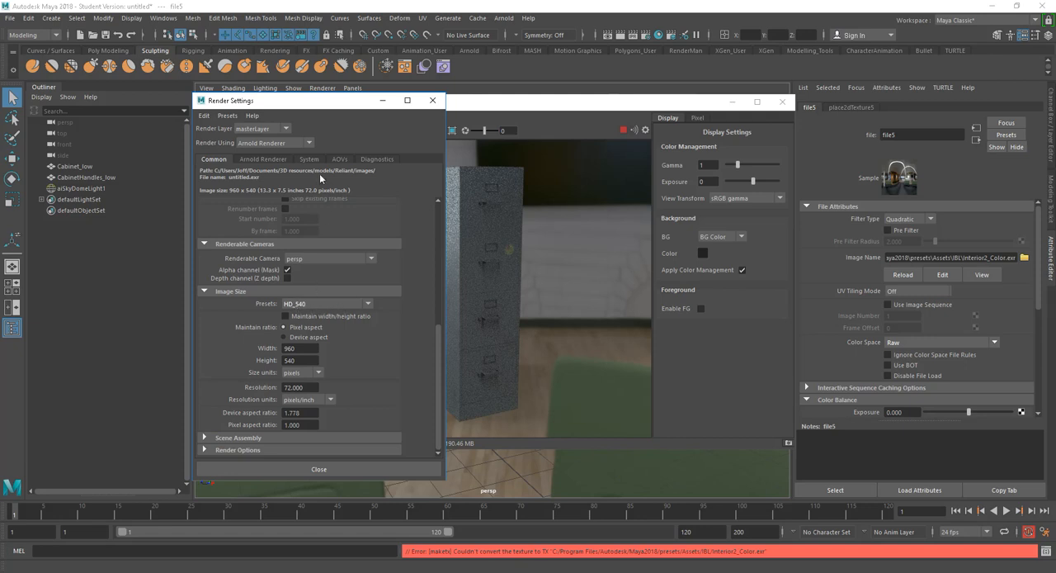
click(264, 159)
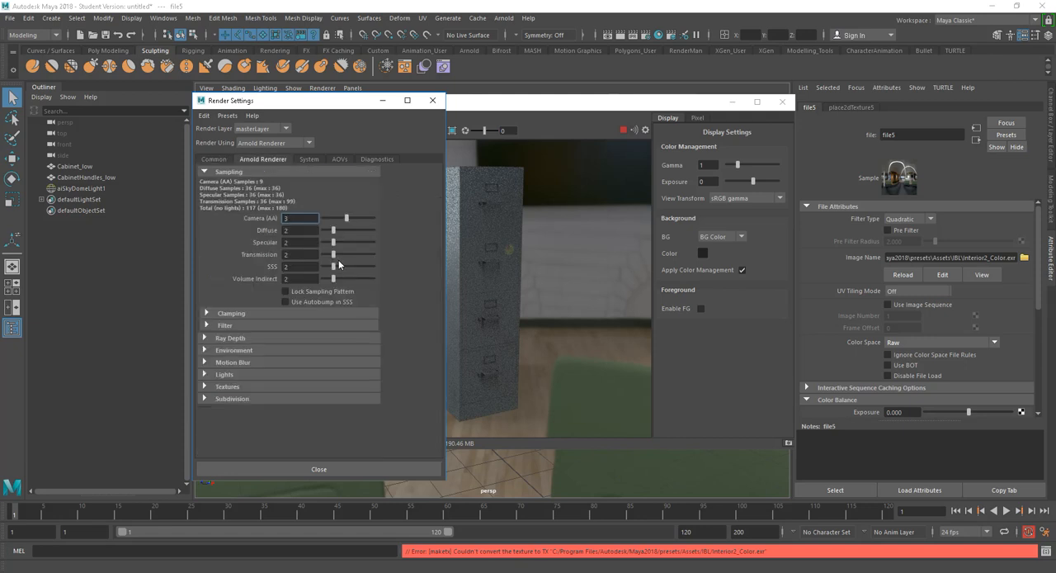
Set Diffuse, Volume Indirect and SSS samples to 3 and Camera (AA) samples to 4.
drag(332, 101, 242, 105)
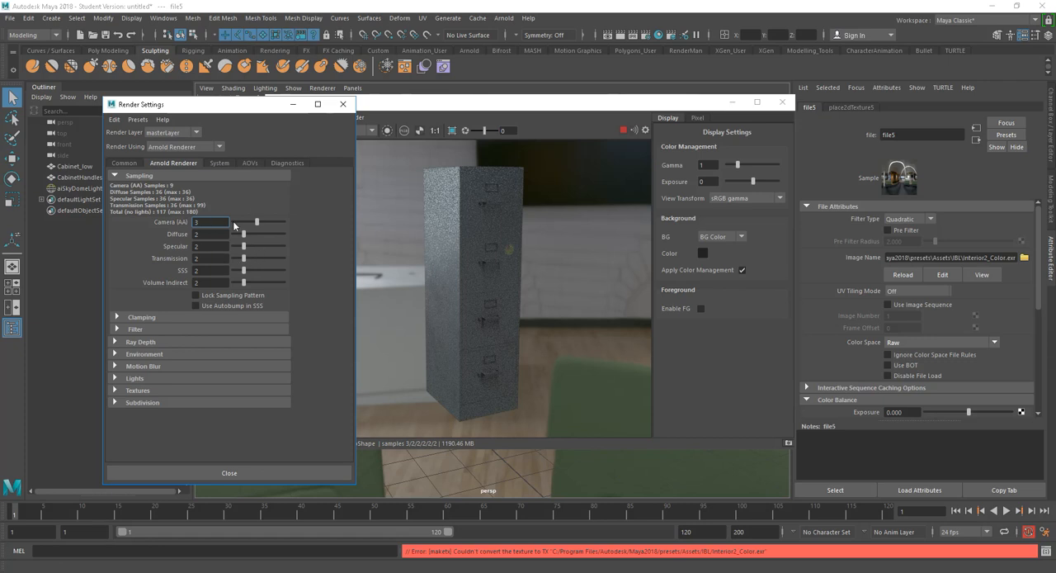
drag(244, 235, 249, 246)
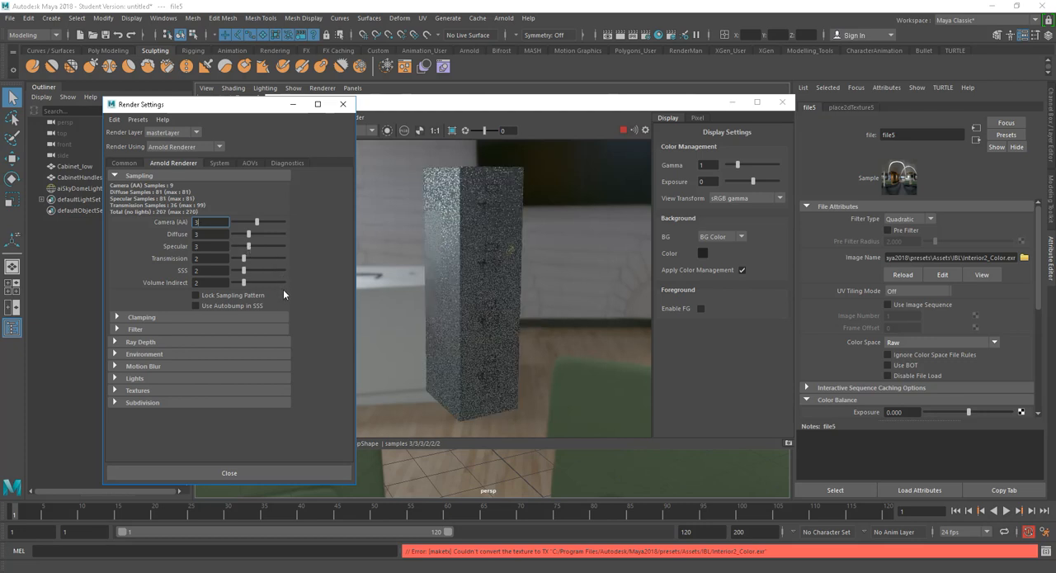
drag(244, 282, 249, 282)
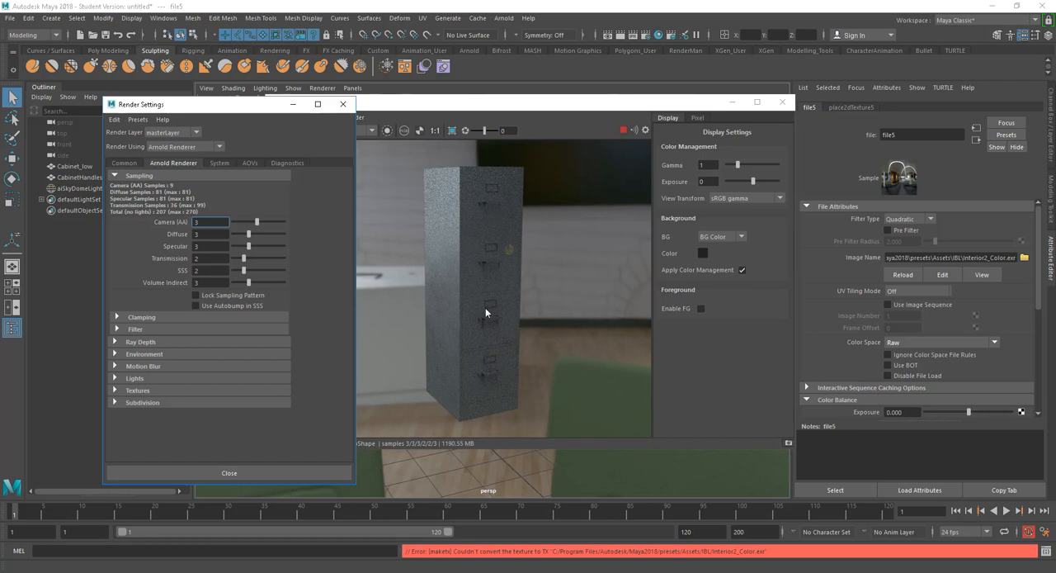
drag(243, 270, 249, 270)
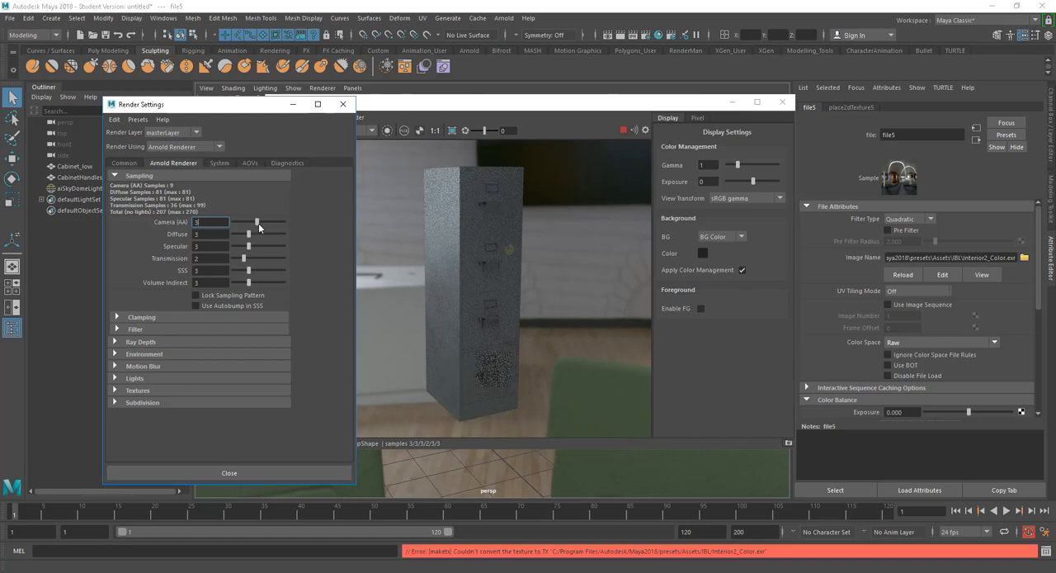
drag(257, 221, 260, 221)
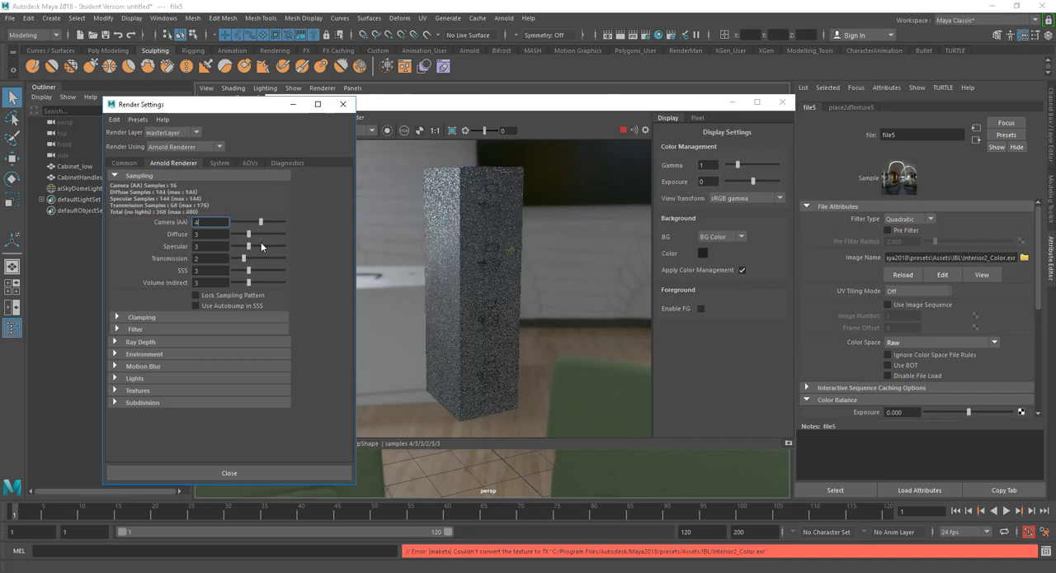
Raise Ray Depth diffuse to 3 and set Diffuse and Volume Indirect samples to 4.
click(138, 341)
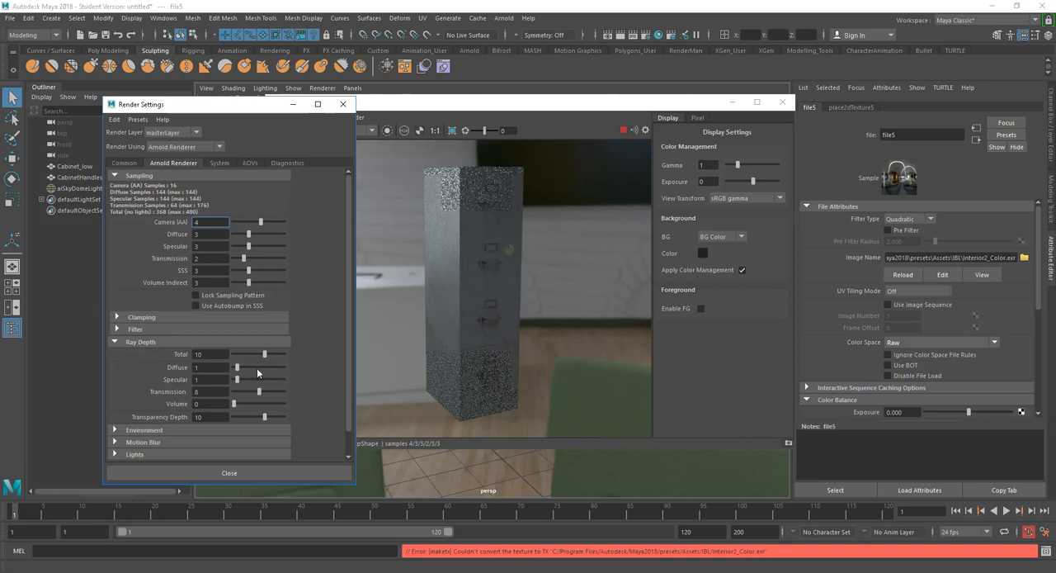
drag(237, 366, 244, 378)
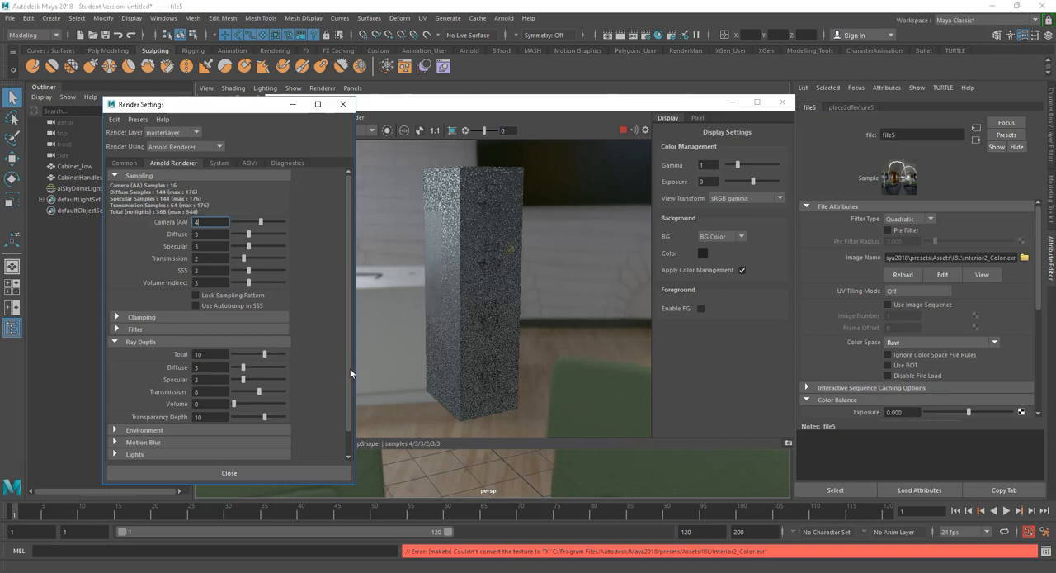
drag(350, 368, 348, 396)
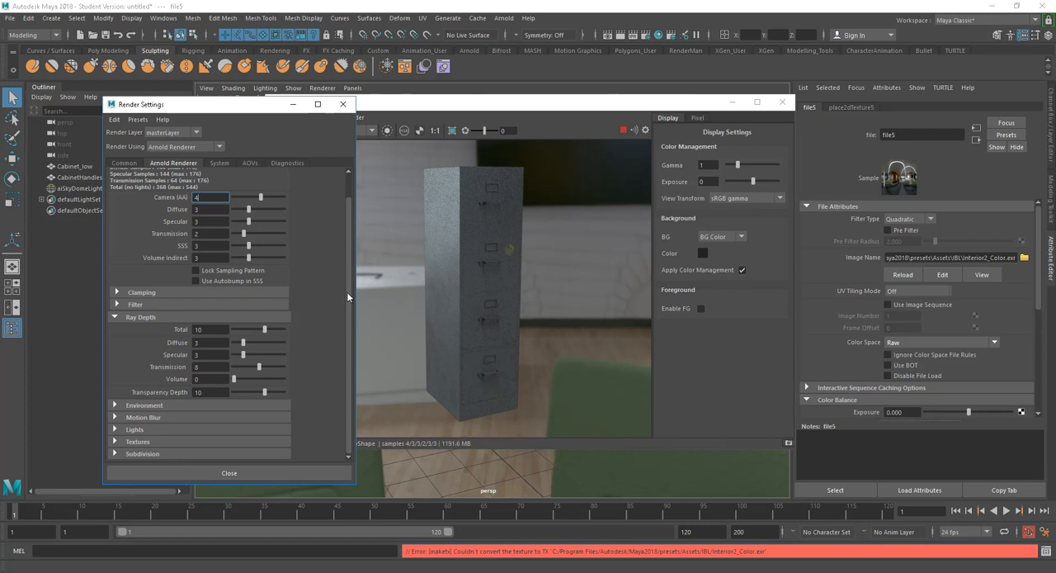
scroll(347, 290, up, 2)
drag(249, 282, 254, 282)
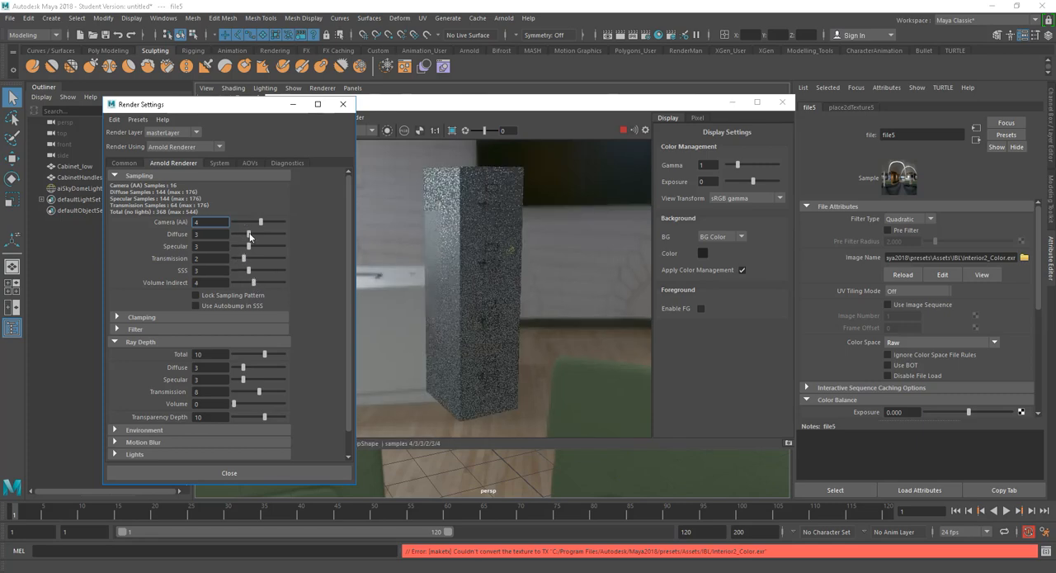
drag(249, 234, 254, 234)
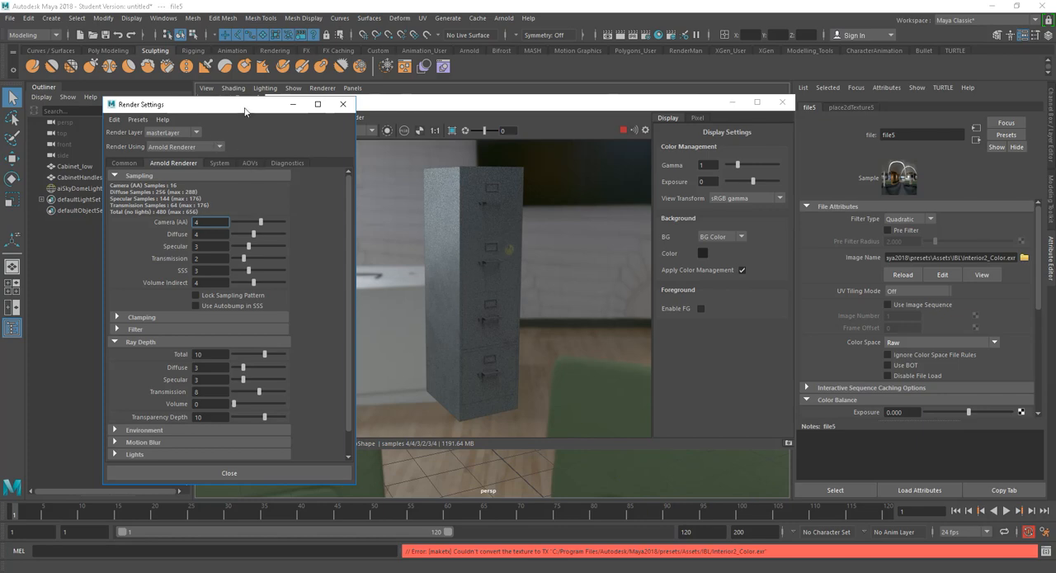
drag(248, 105, 173, 102)
Zoom the render onto the cabinet and raise Camera (AA) and Diffuse samples to 5.
click(474, 93)
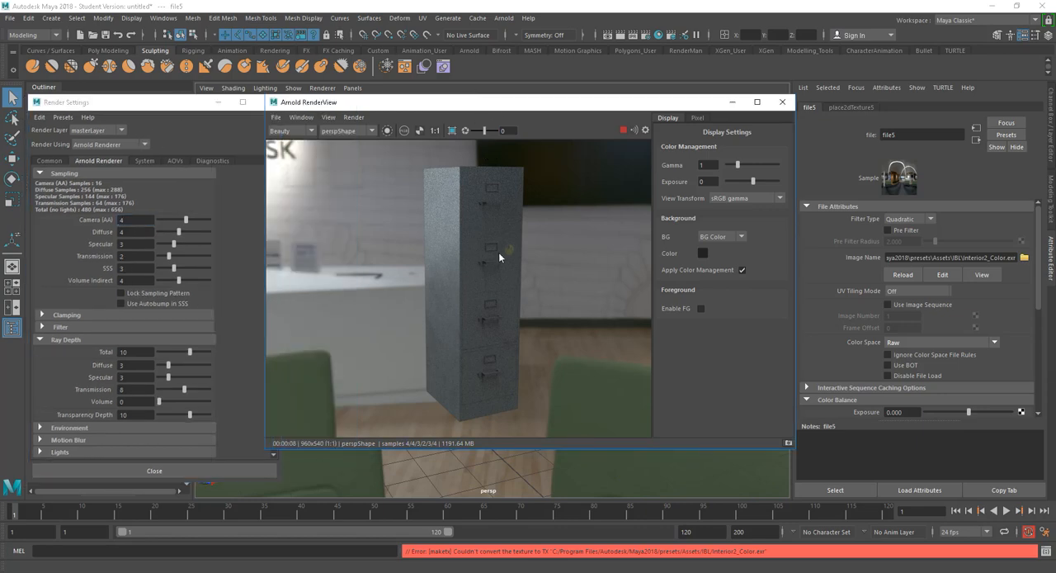
scroll(498, 251, up, 3)
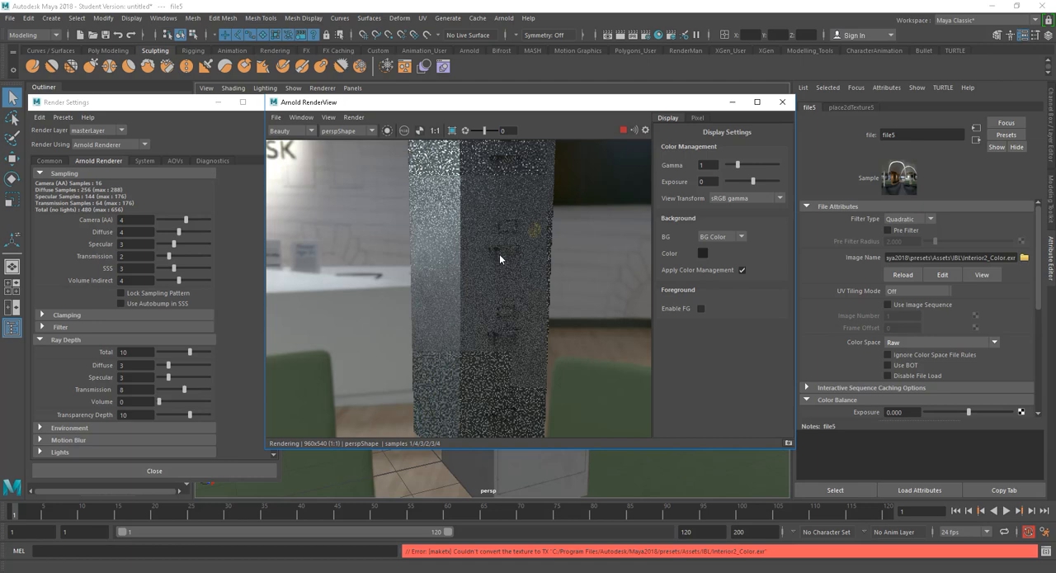
alt+drag(494, 272, 488, 342)
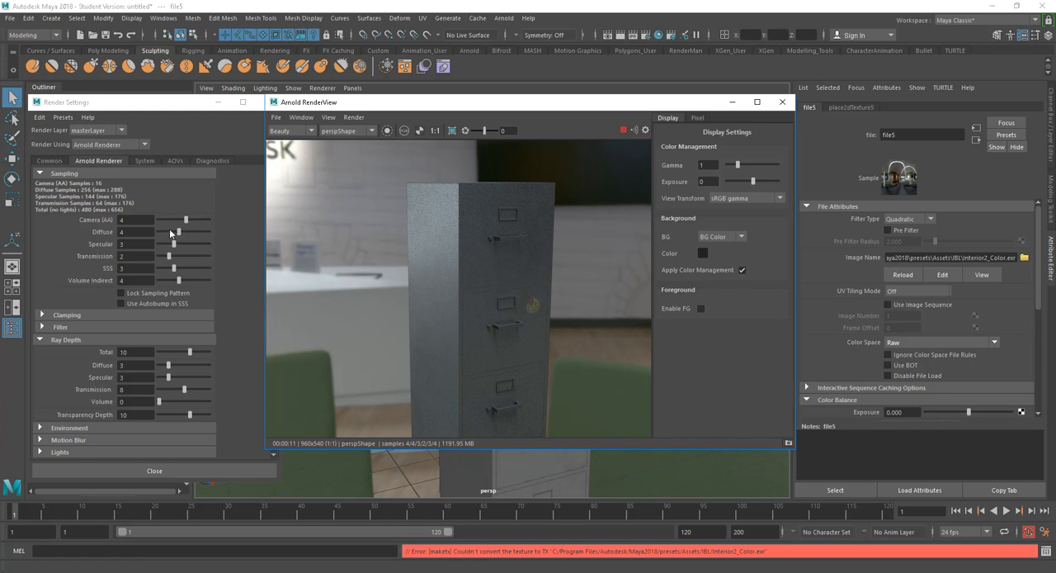
drag(185, 220, 190, 220)
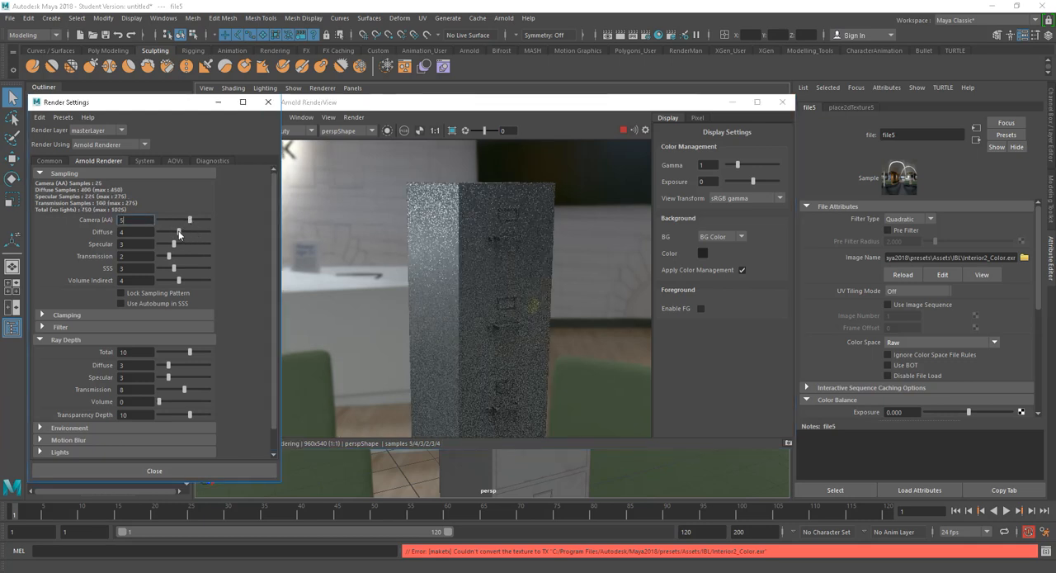
drag(179, 232, 178, 243)
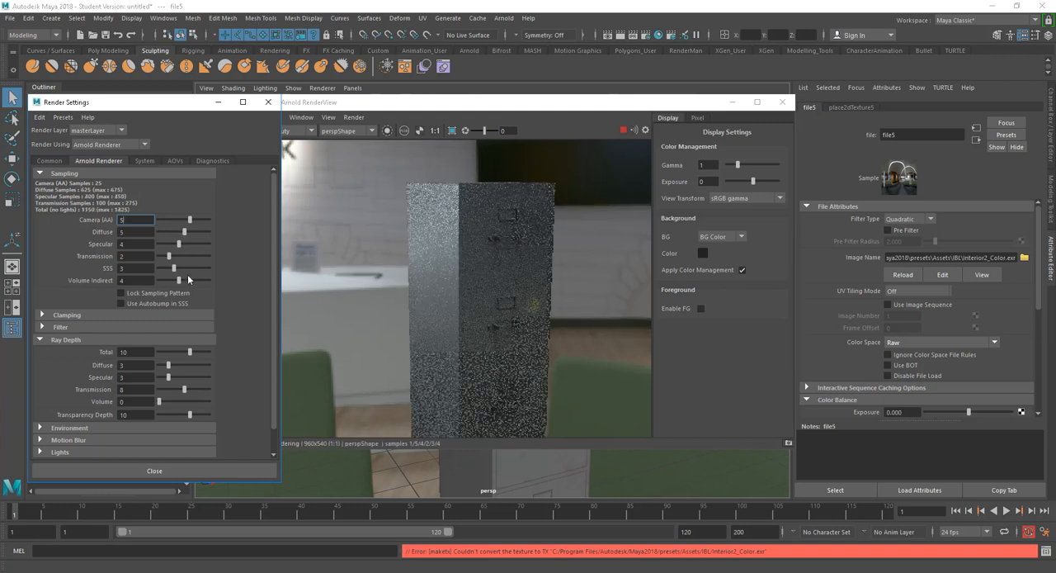
scroll(276, 316, down, 1)
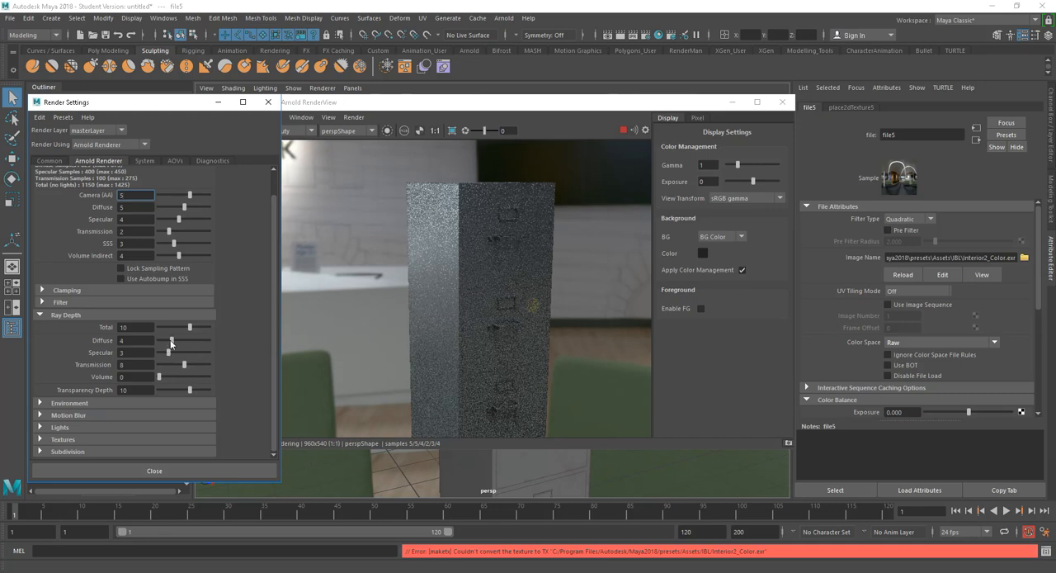
Raise Ray Depth specular to 4 and reframe the whole cabinet in the RenderView.
drag(167, 353, 171, 352)
click(425, 103)
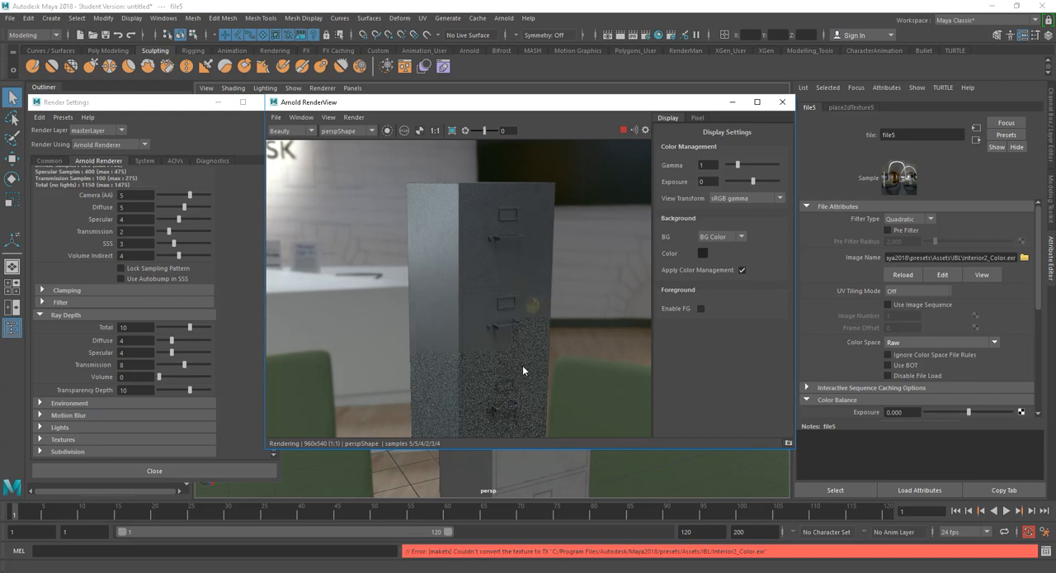
mouse_move(485, 349)
alt+mouse_down()
mouse_move(437, 327)
mouse_move(484, 323)
alt+mouse_up()
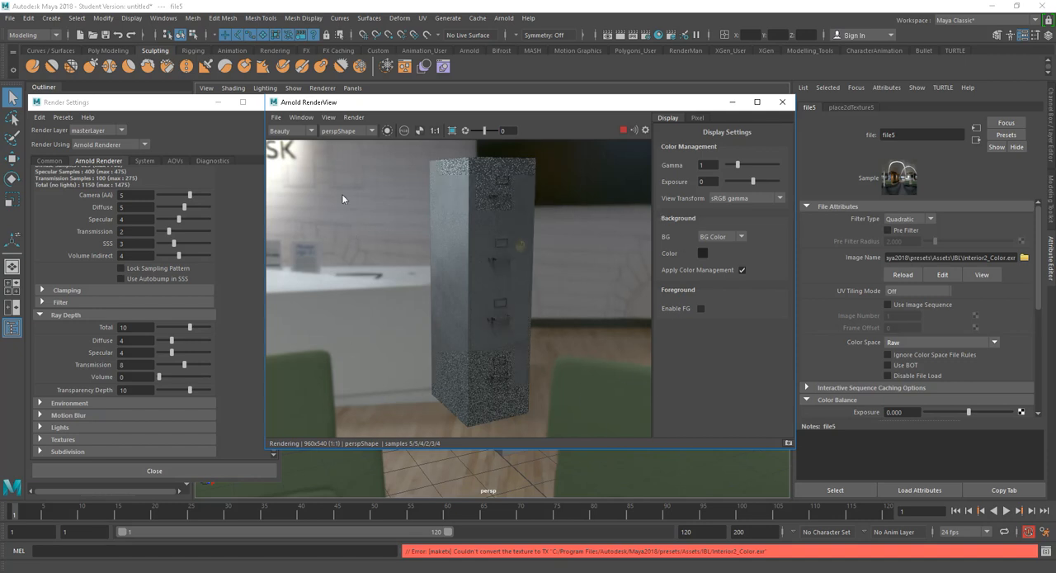
click(169, 105)
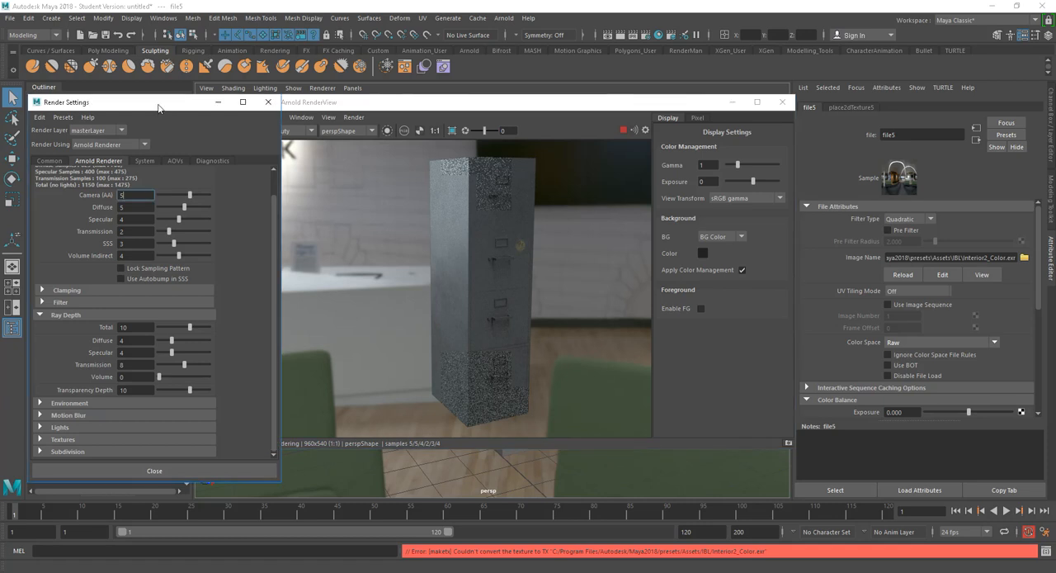
Close the Render Settings and Arnold RenderView windows to return to the viewport.
drag(169, 103, 165, 106)
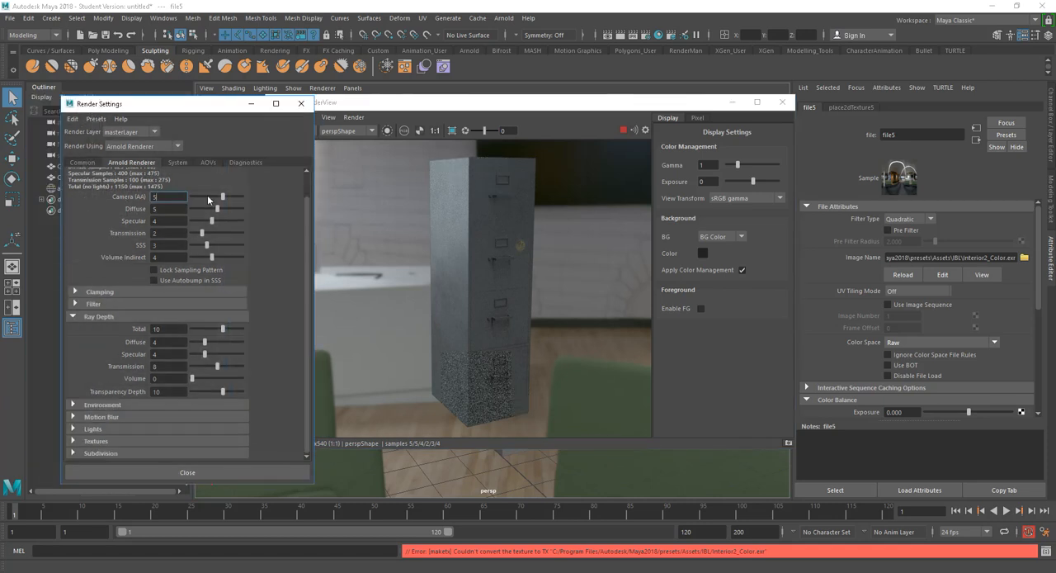
click(301, 103)
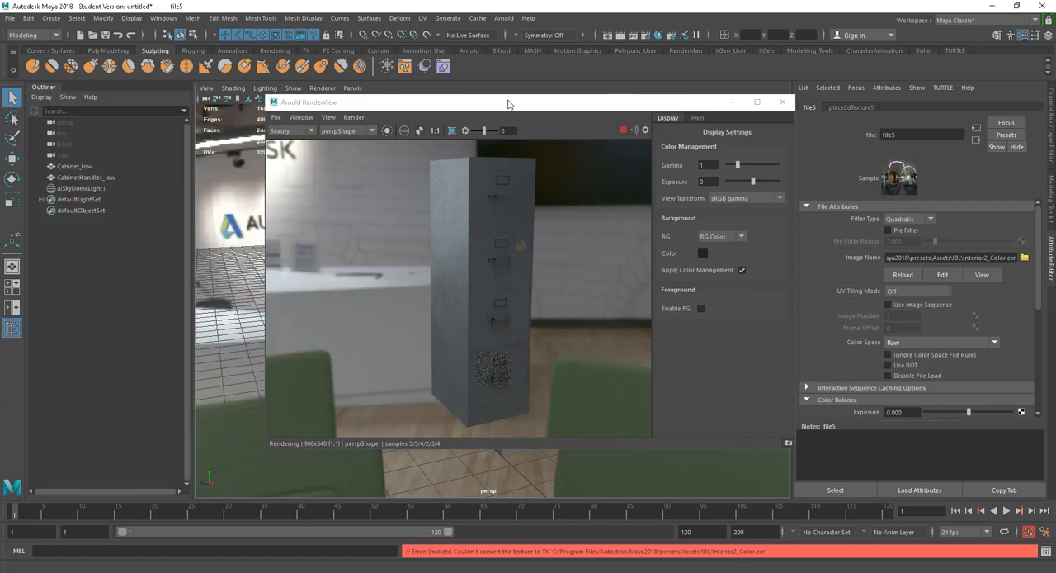
drag(467, 105, 472, 110)
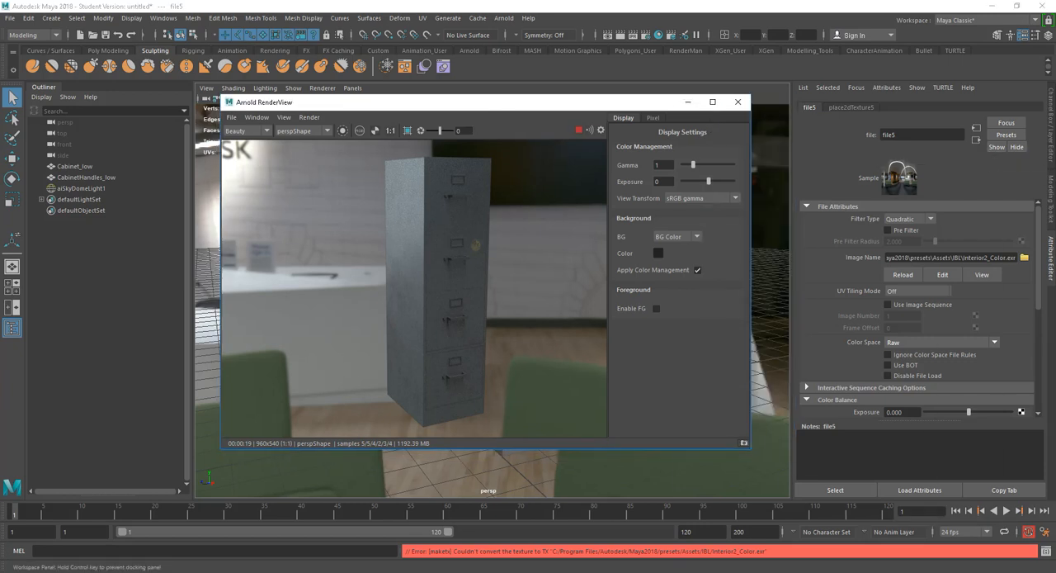
click(738, 103)
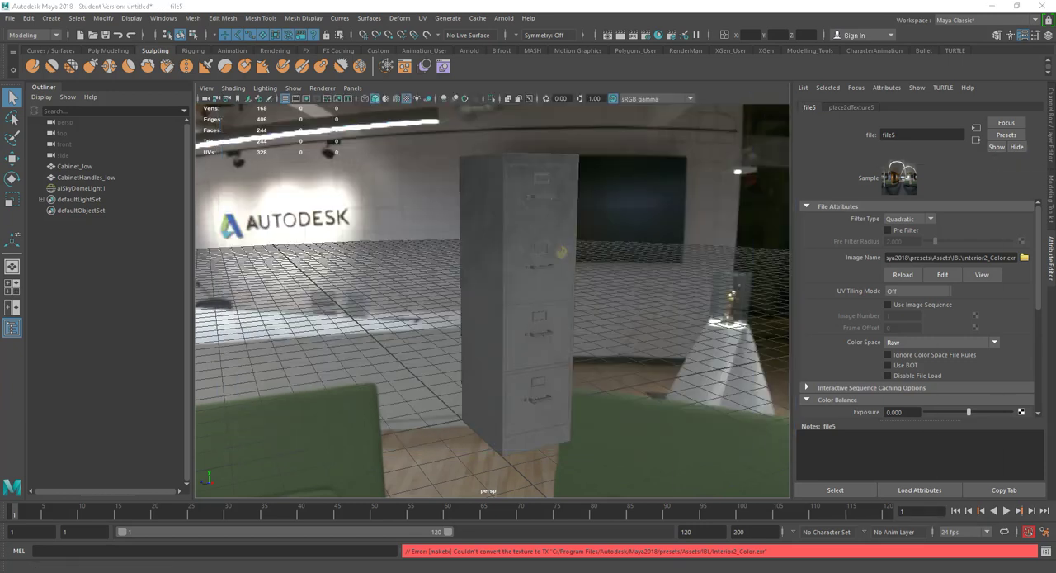
Set aiSkyDomeLight1's camera visibility to 0.
click(80, 188)
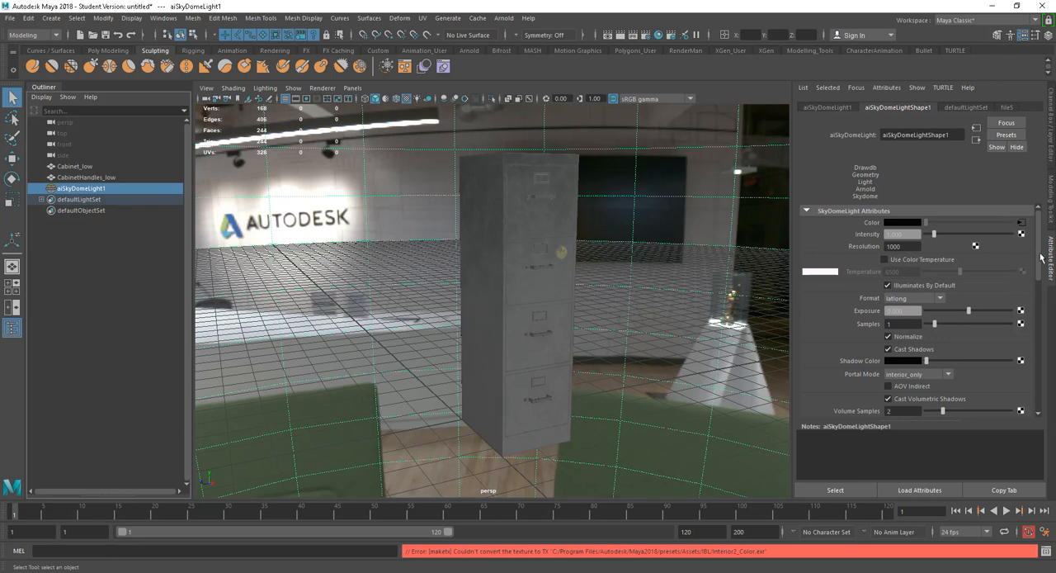
scroll(1023, 289, down, 3)
scroll(1023, 297, down, 3)
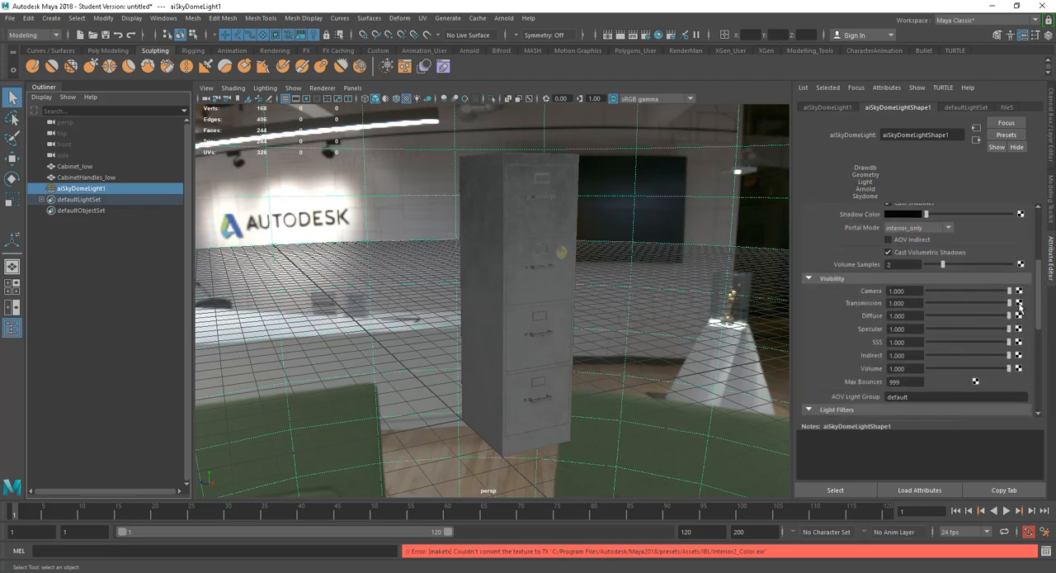
click(904, 290)
text(0)
key(Return)
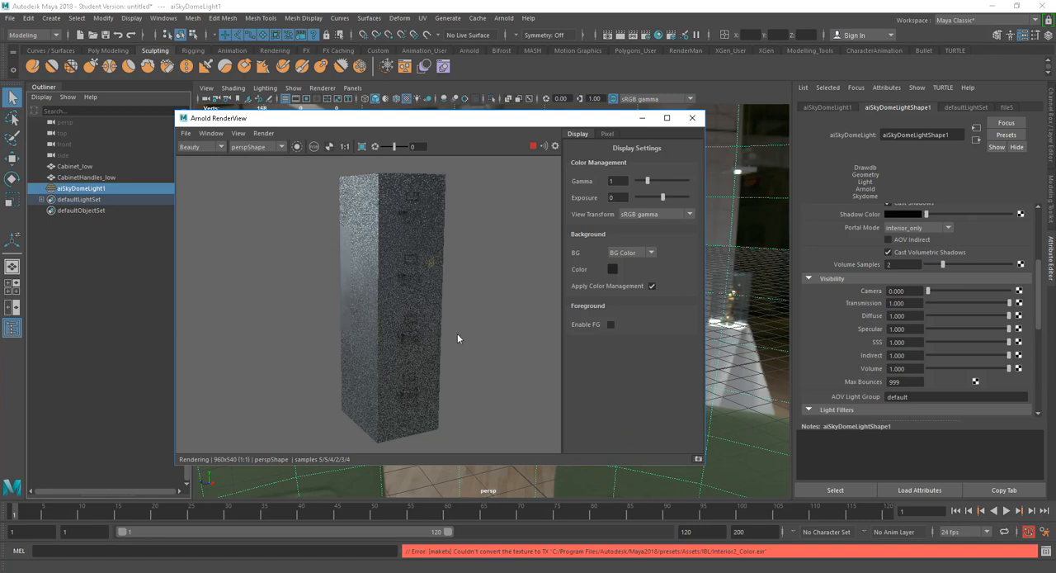
Set the Arnold RenderView background colour swatch to black.
click(613, 269)
drag(567, 296, 569, 307)
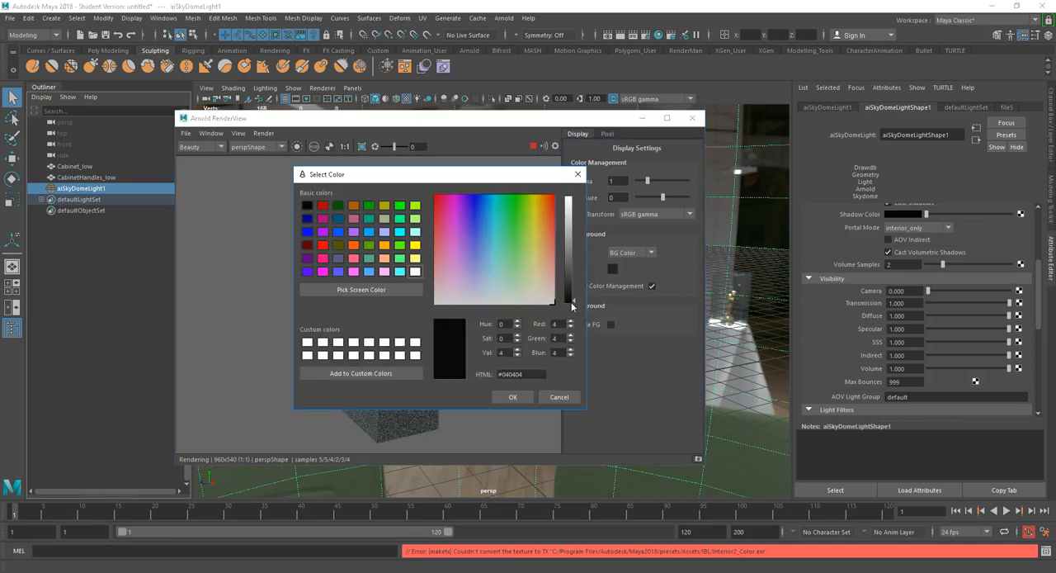
click(512, 396)
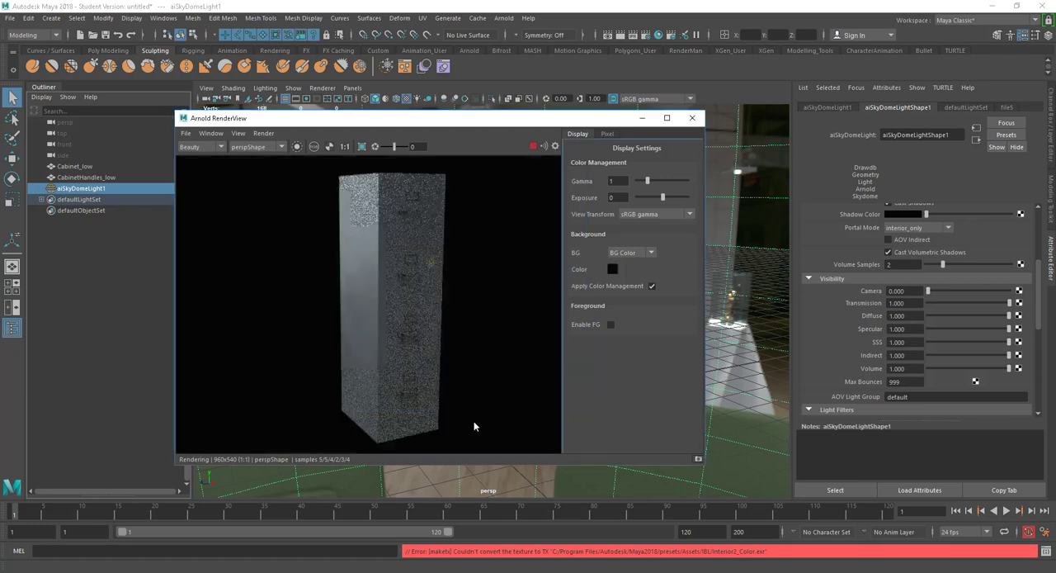
Keep the BG mode as a plain colour and confirm the black background swatch.
click(633, 253)
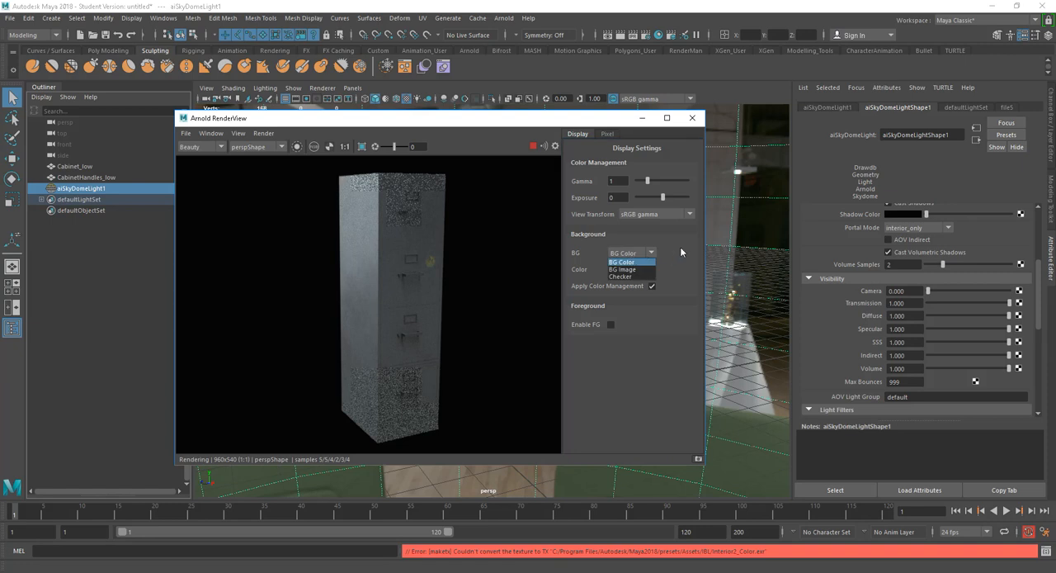
click(680, 247)
click(613, 269)
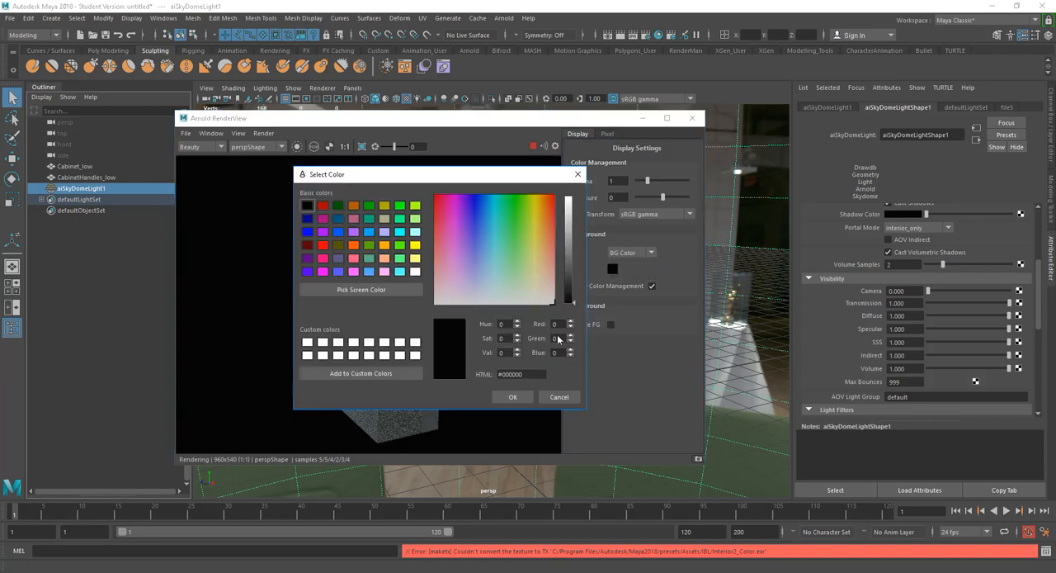
click(516, 397)
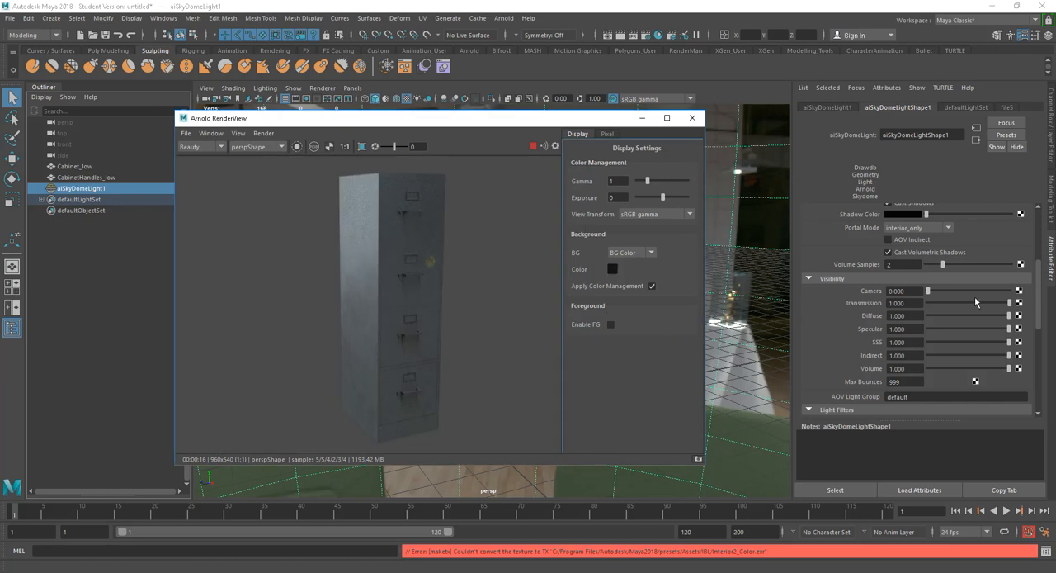
scroll(1023, 330, down, 3)
mouse_move(1040, 334)
mouse_down()
mouse_move(1037, 390)
mouse_move(1027, 269)
mouse_up()
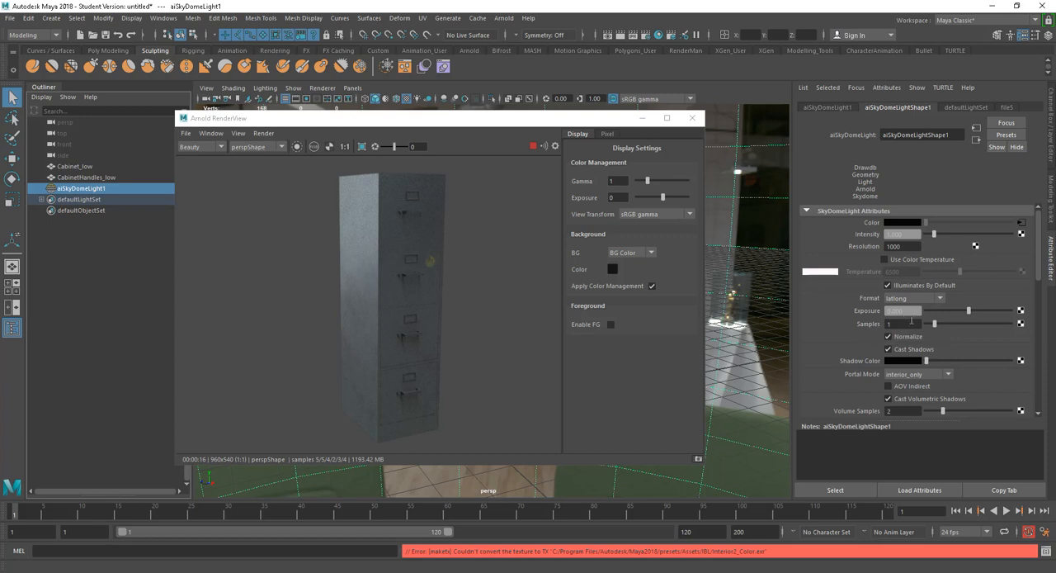
Set the sky dome light's Resolution to 2000 and Samples to 2.
double_click(904, 246)
text(2)
key(Return)
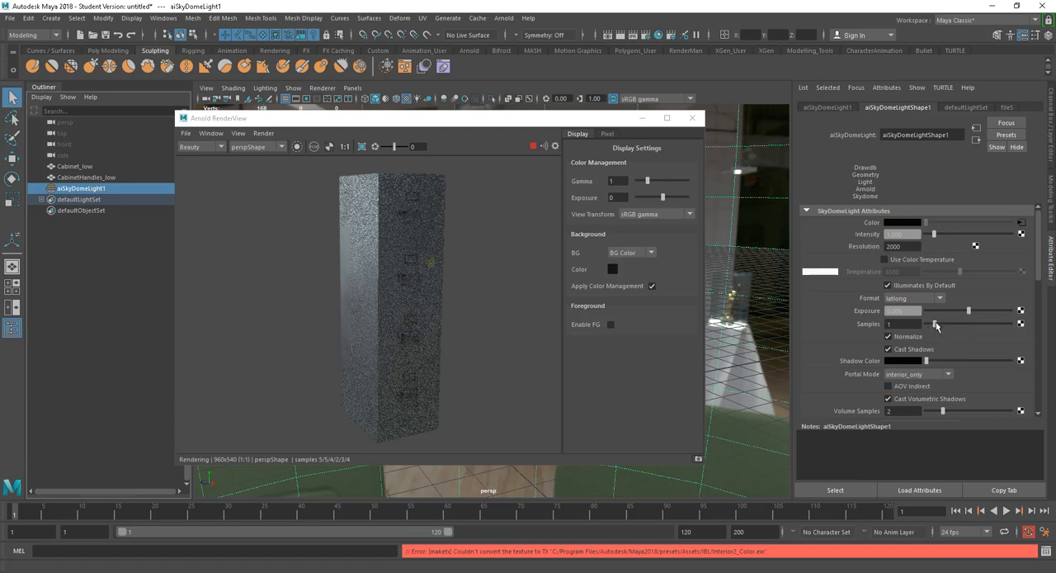
drag(936, 324, 944, 323)
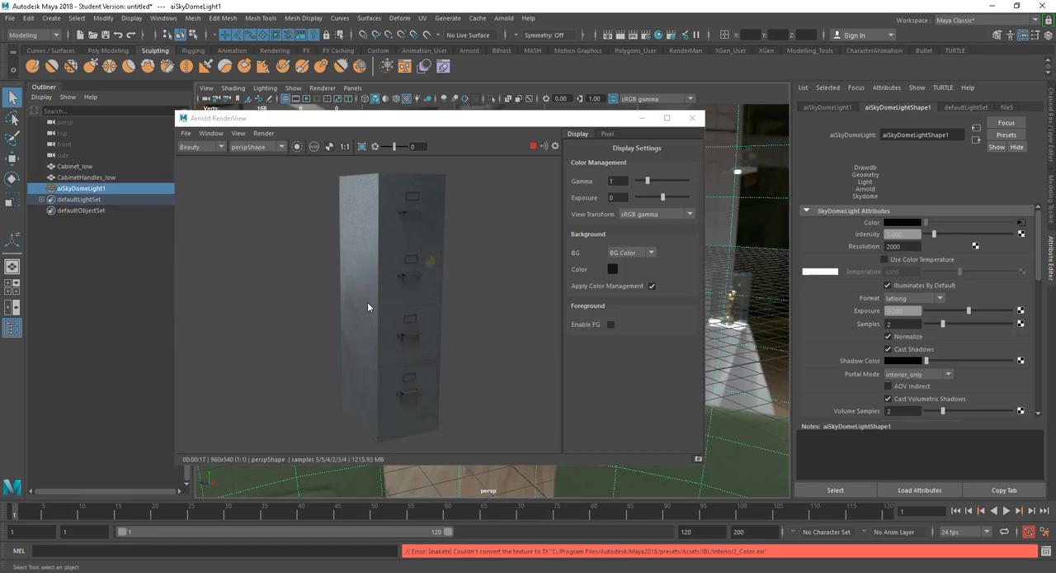
scroll(367, 301, up, 3)
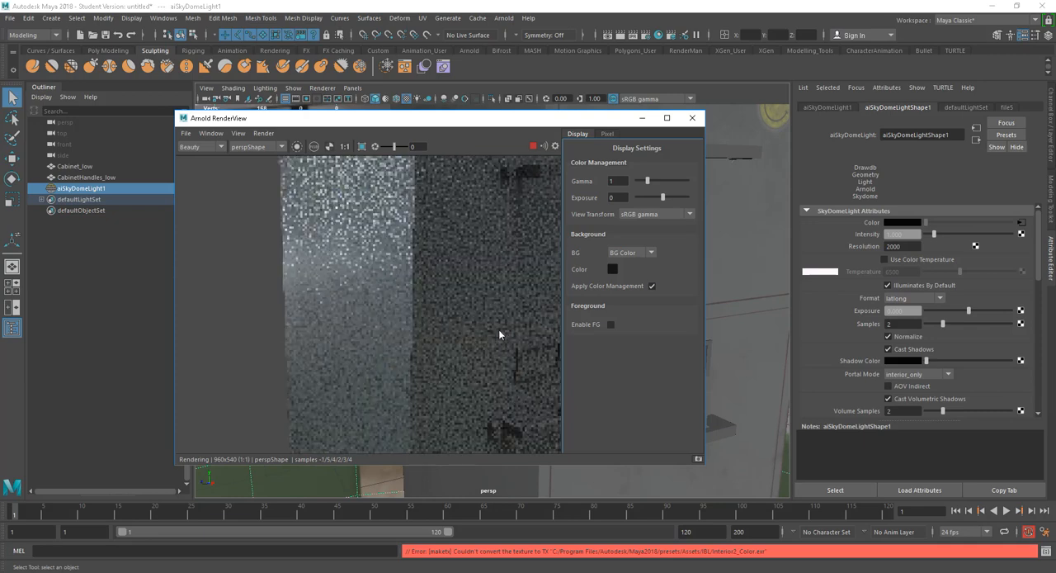
scroll(495, 328, up, 1)
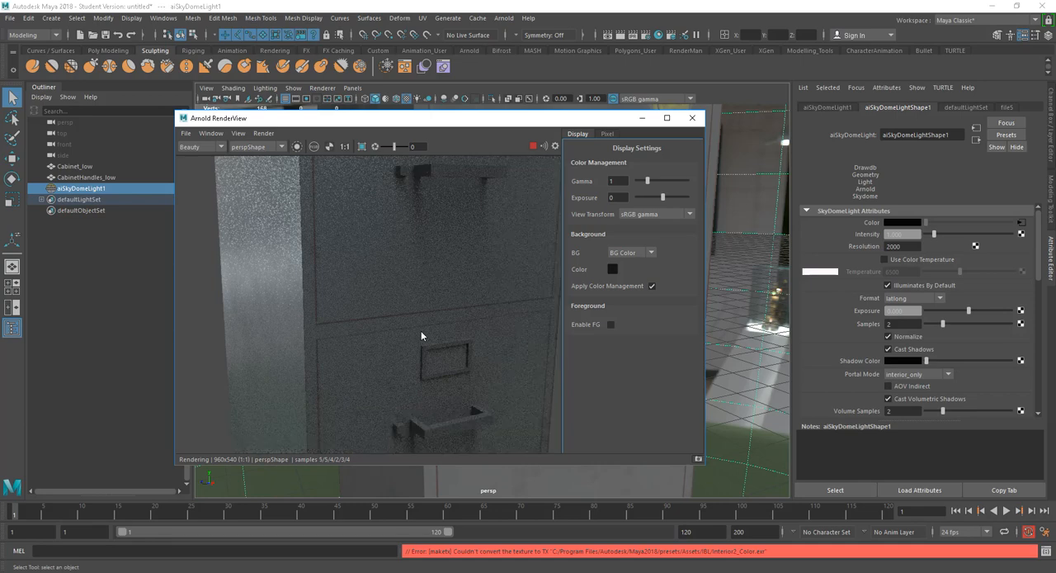
Frame the render on the cabinet drawers and bring up the Hypershade editor.
alt+drag(367, 311, 464, 346)
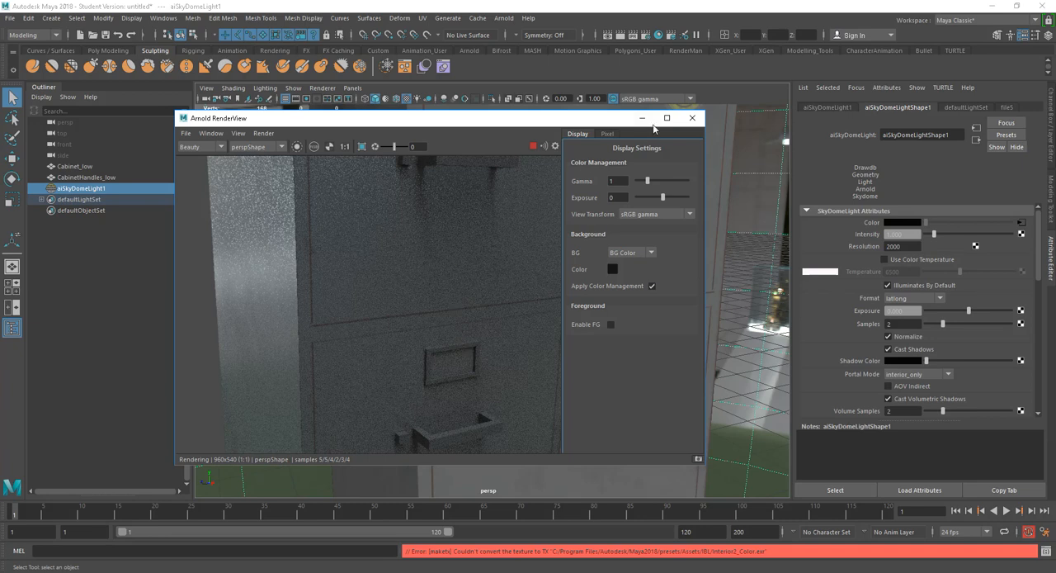
drag(571, 120, 503, 118)
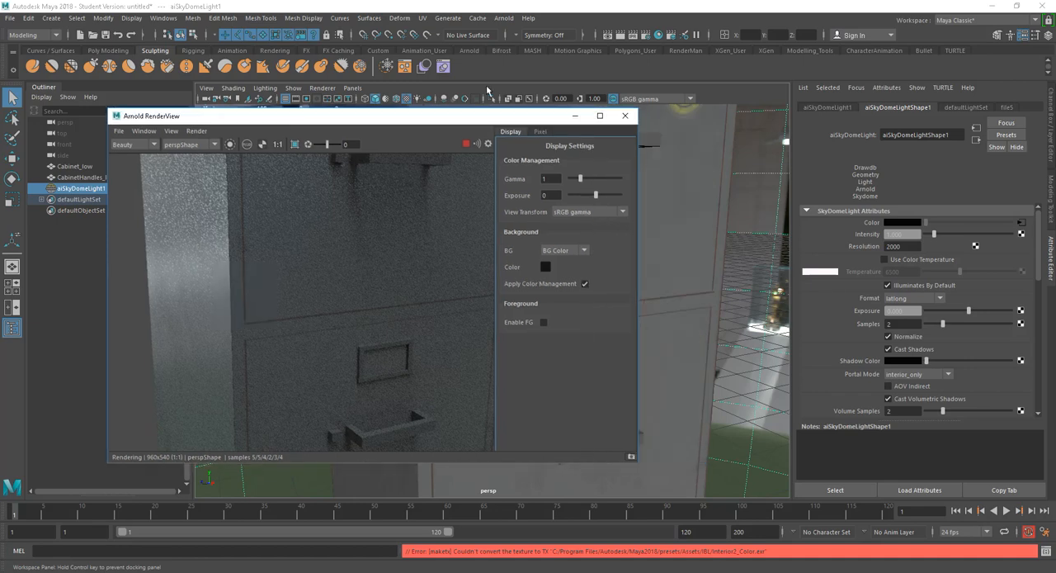
click(659, 36)
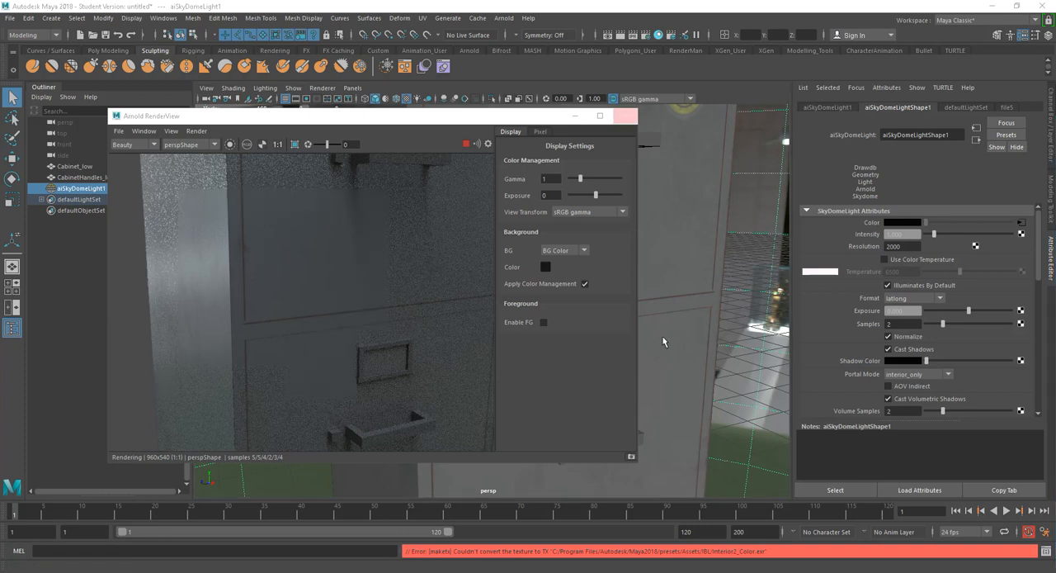
Close the RenderView and maximize the Hypershade window.
click(624, 115)
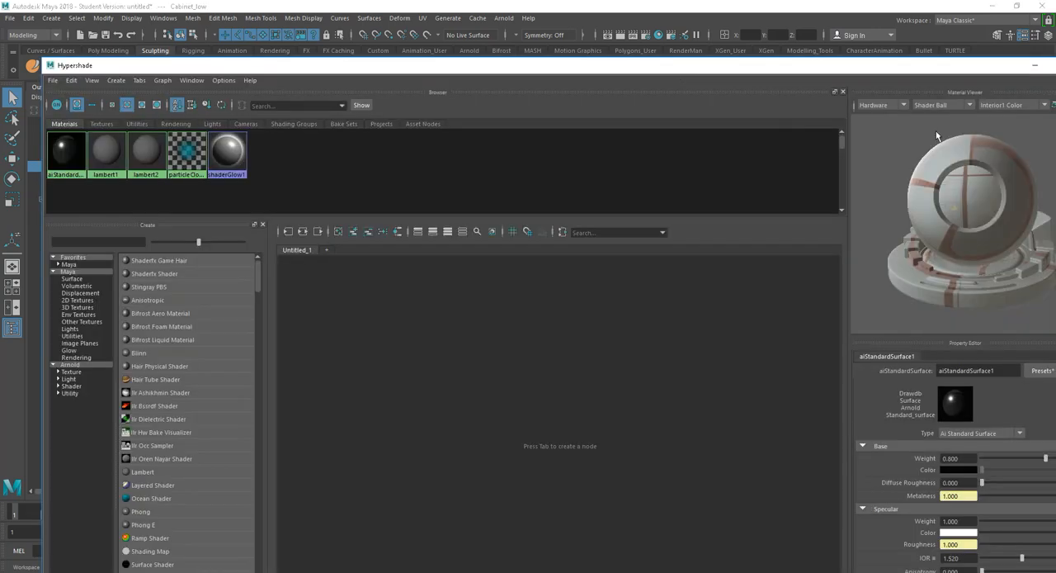
drag(1023, 66, 959, 77)
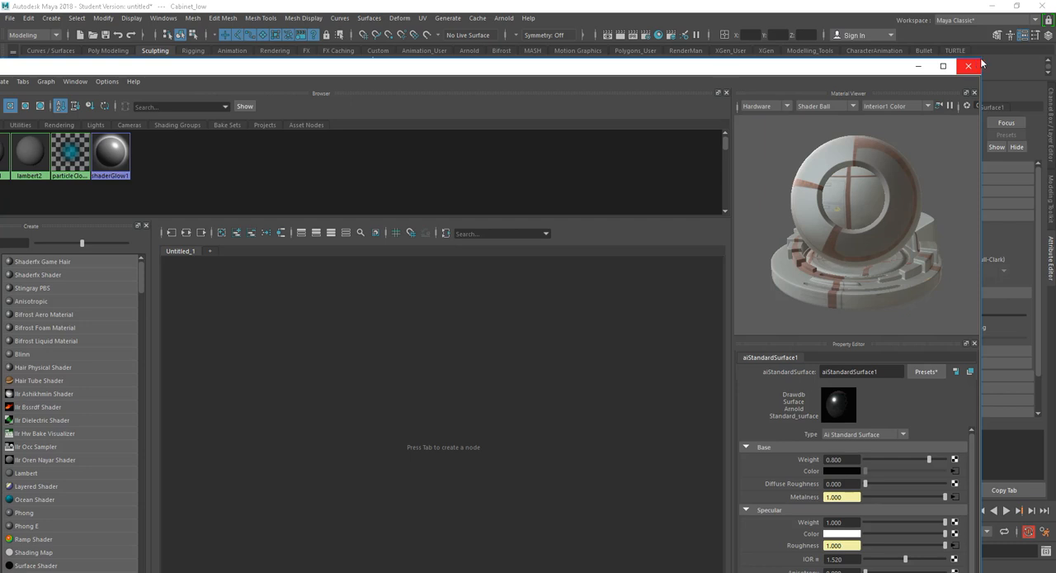
click(943, 66)
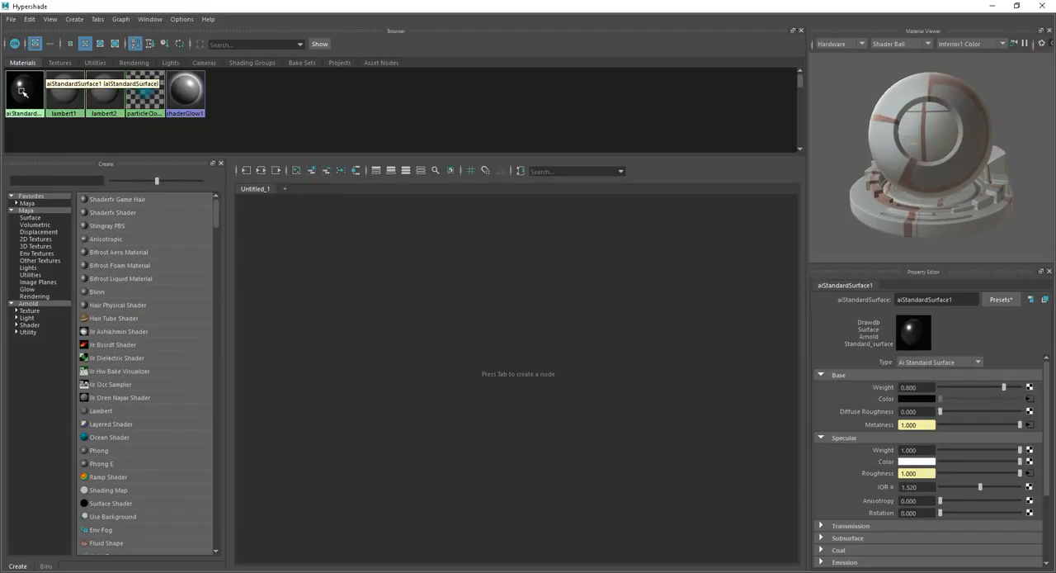
Drag aiStandardSurface1 into the graph and expand its full input network.
middle_drag(24, 92, 495, 372)
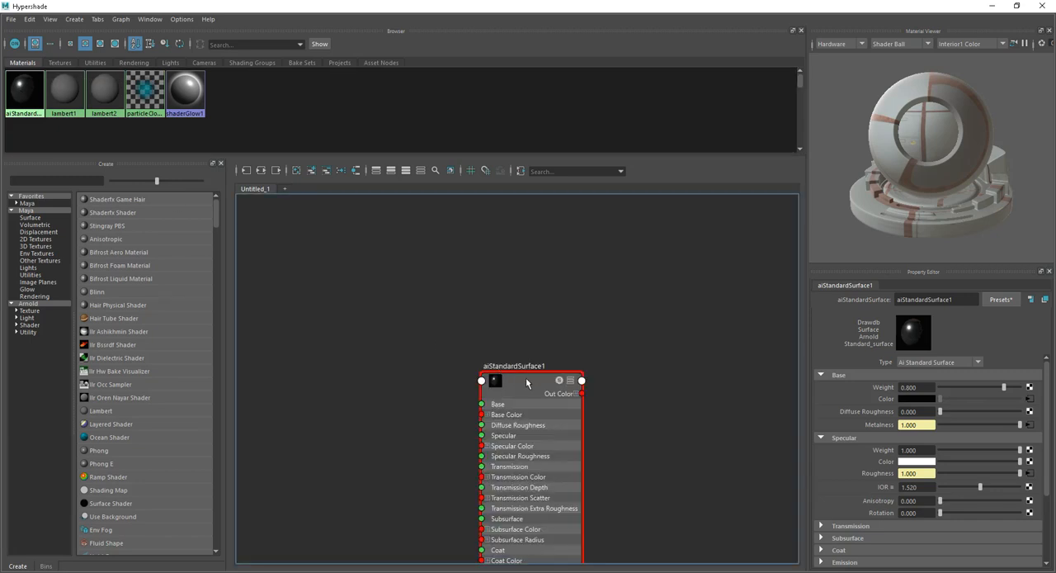
mouse_move(528, 380)
mouse_down()
mouse_move(585, 316)
mouse_move(608, 262)
mouse_move(623, 275)
mouse_up()
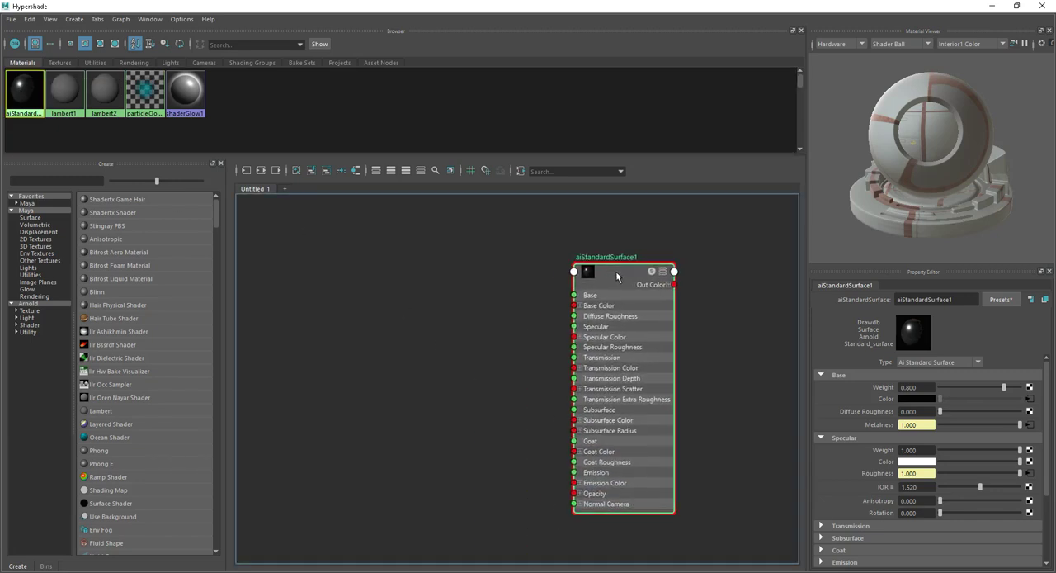
click(246, 171)
Inspect bump2d1, then expand aiStandardSurface1's Geometry section and follow its Bump Mapping connection.
drag(705, 305, 716, 309)
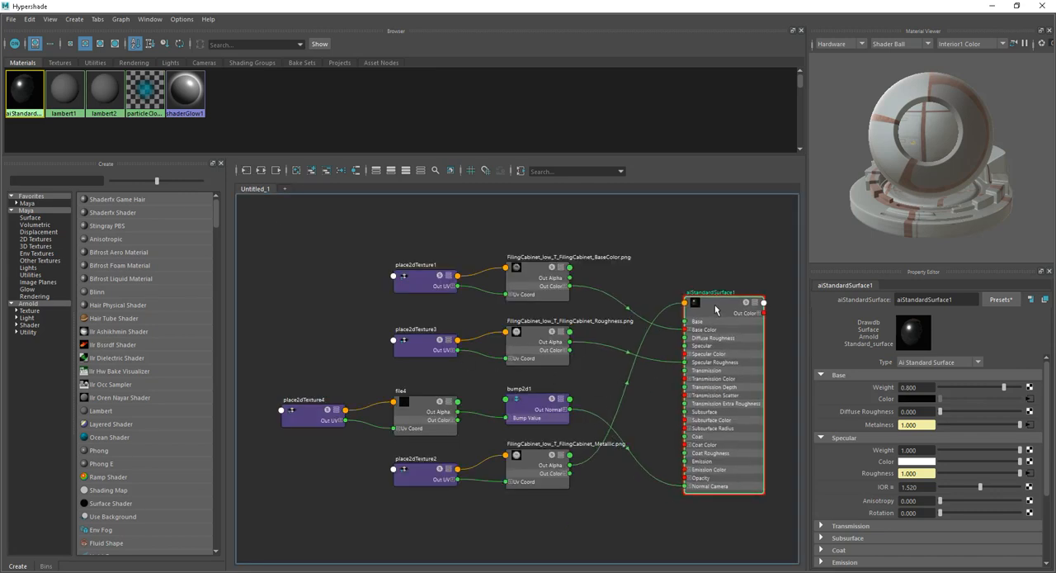
click(532, 411)
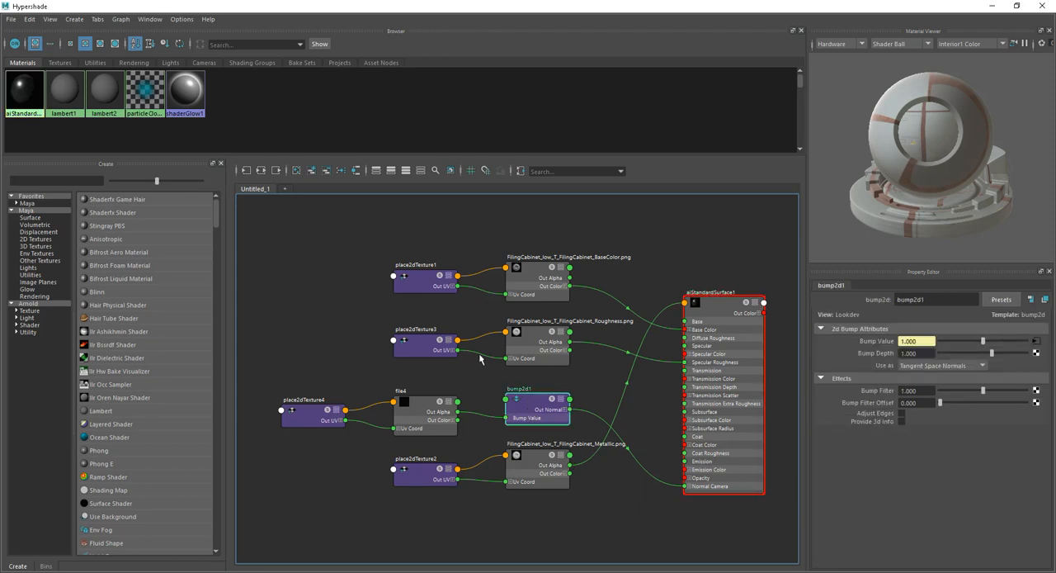
click(717, 316)
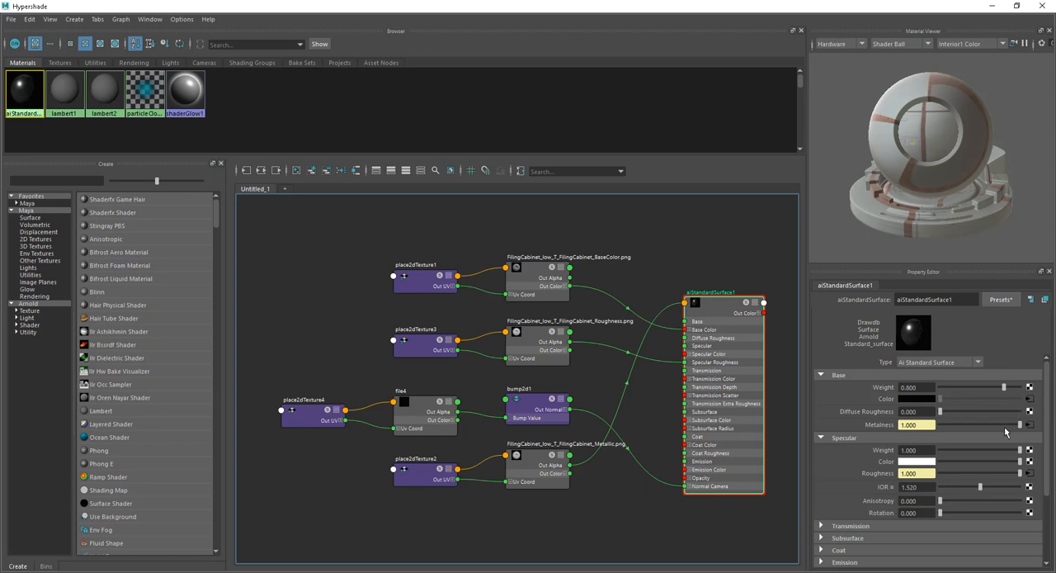
scroll(1047, 398, down, 1)
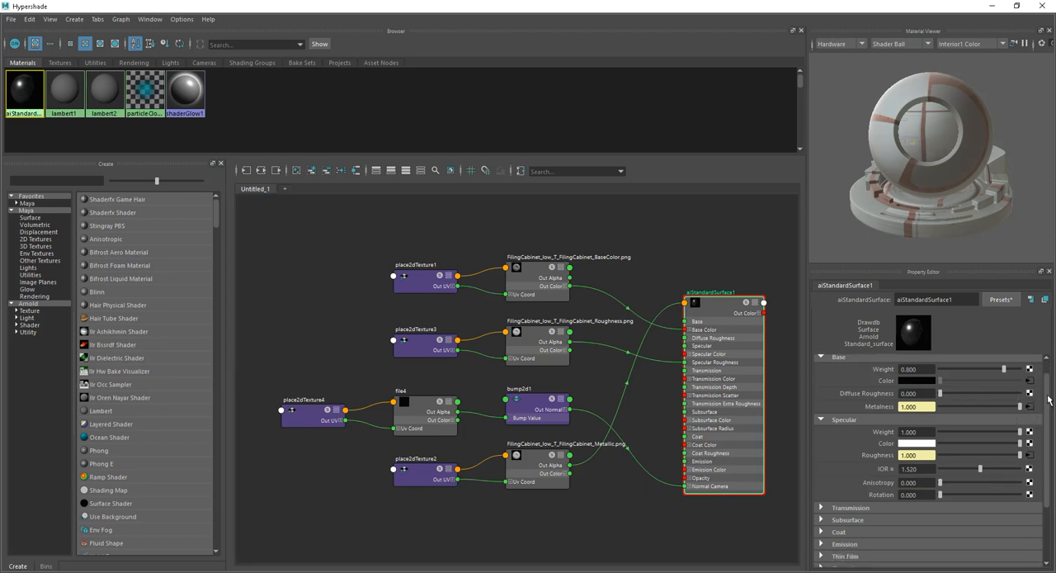
drag(1048, 398, 1053, 456)
click(846, 486)
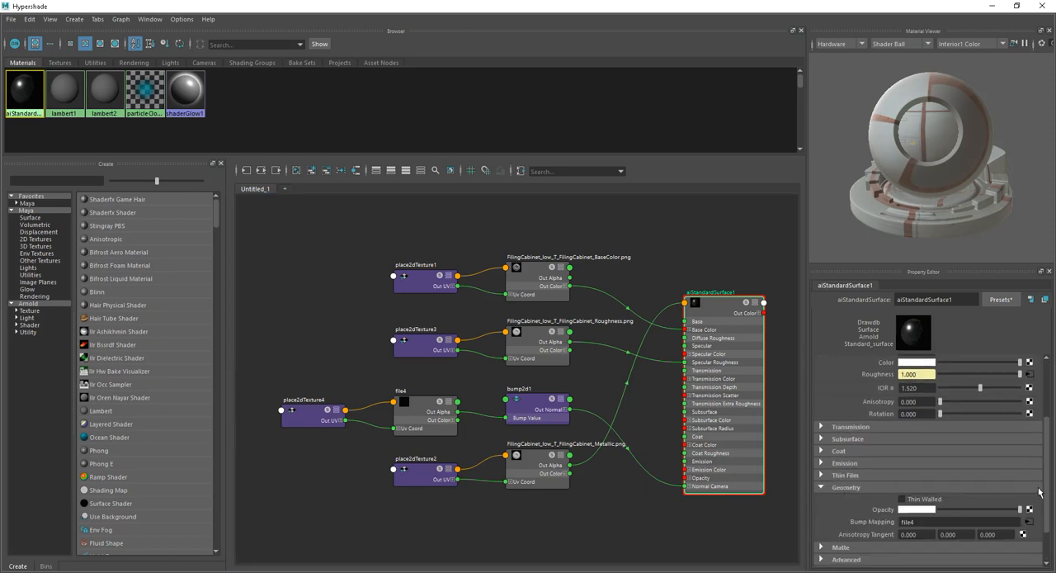
scroll(1044, 466, down, 1)
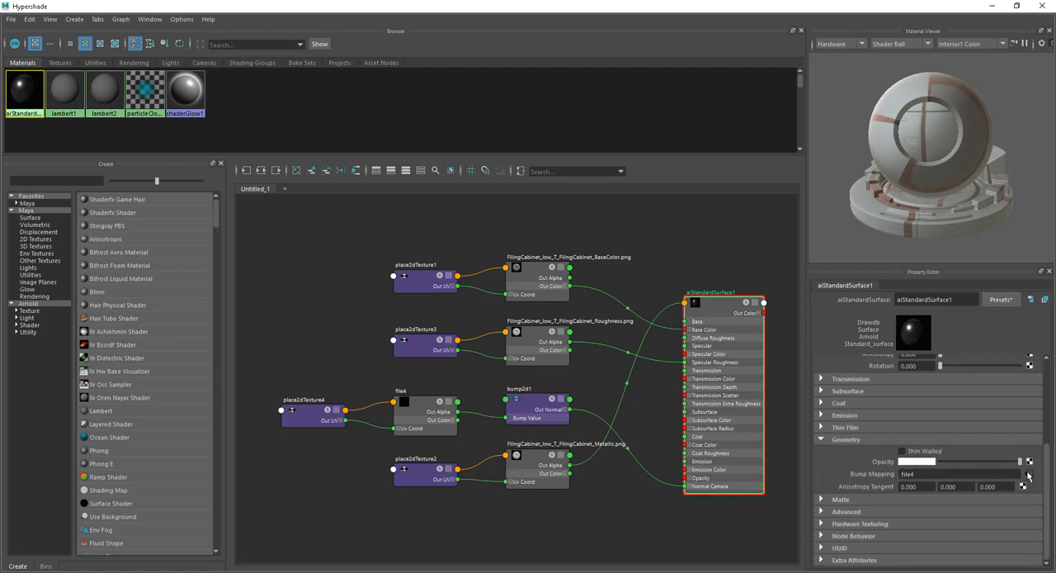
click(1028, 475)
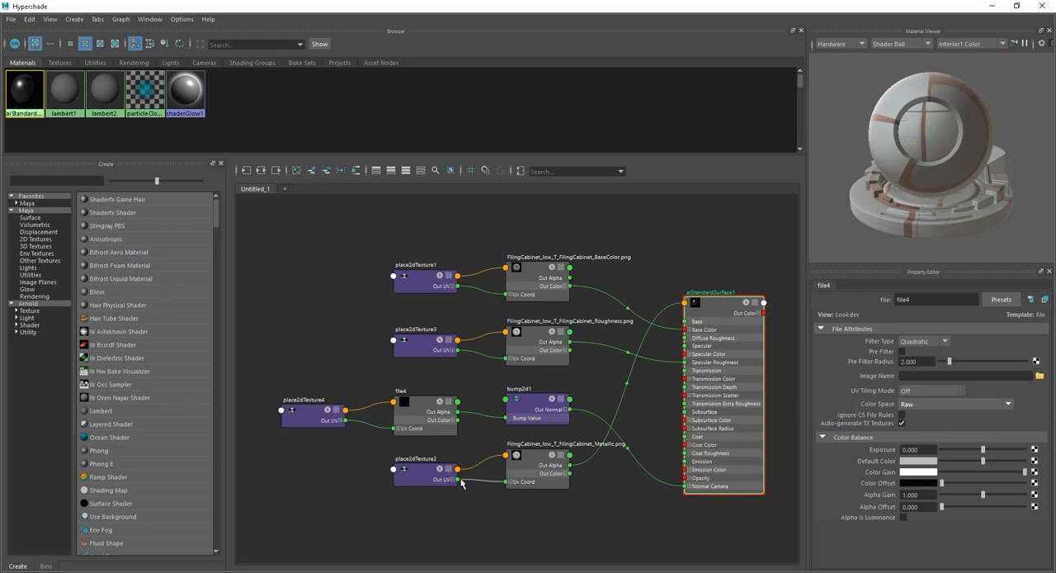
Review place2dTexture2, file4 and bump2d1 in turn, then bring up connection options on Bump Mapping.
click(416, 479)
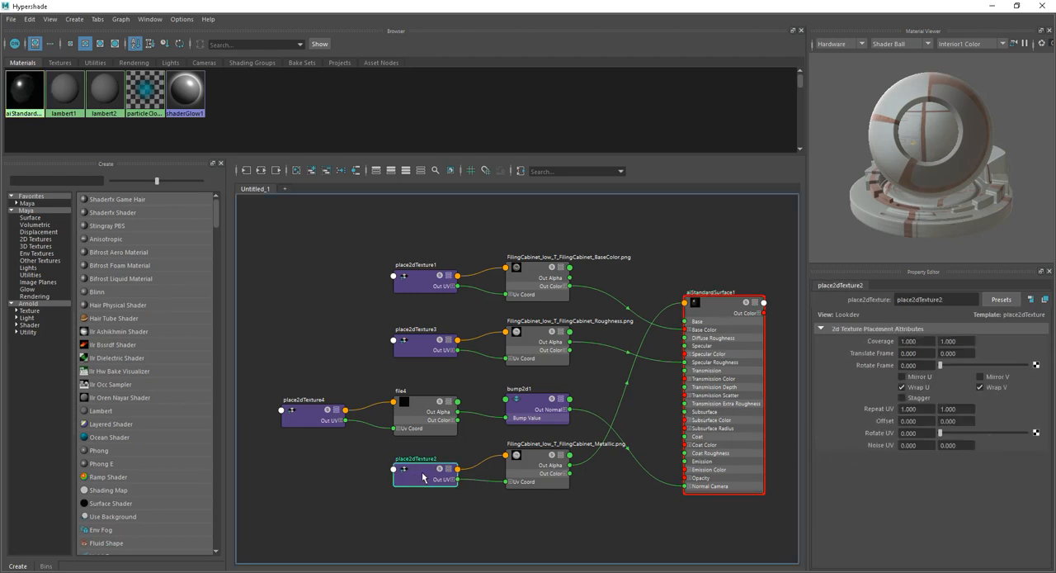
drag(422, 477, 437, 483)
click(420, 405)
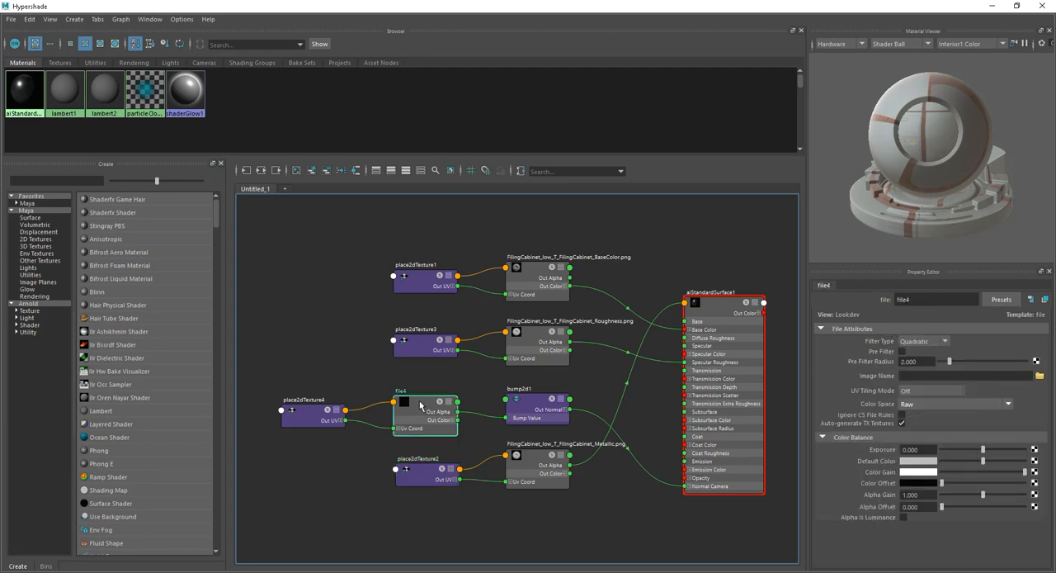
click(536, 407)
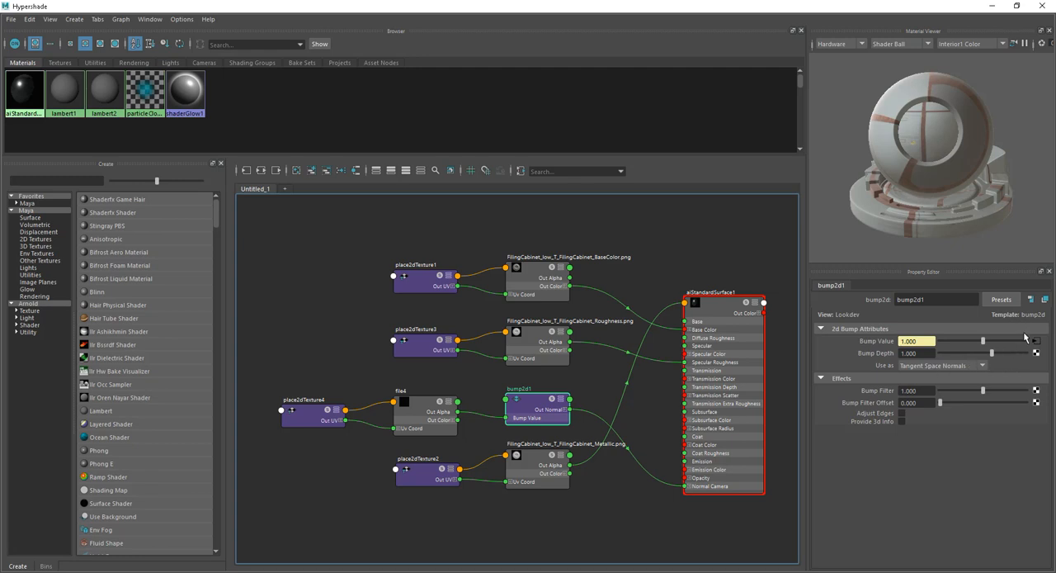
click(726, 301)
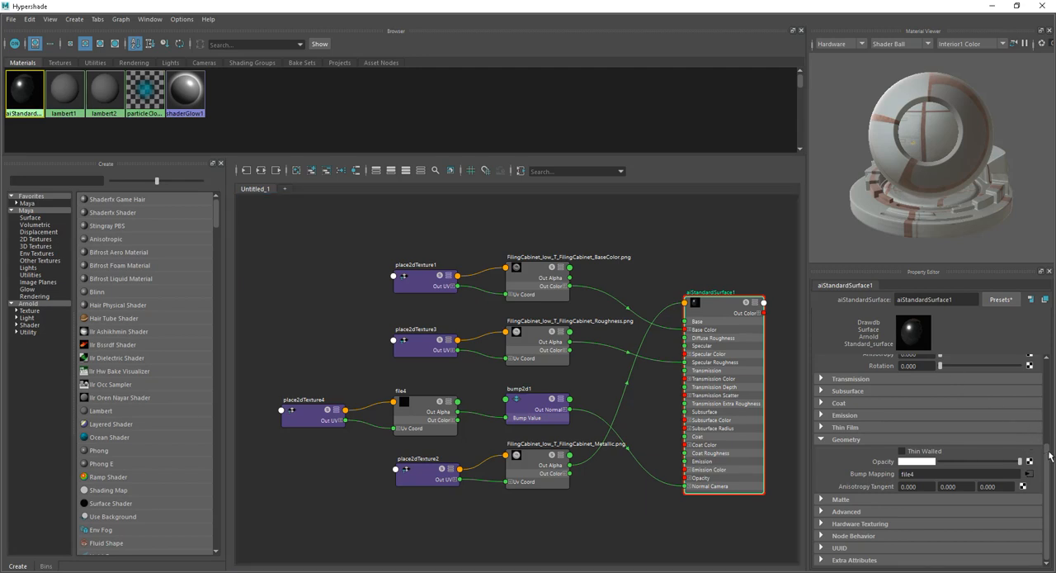
mouse_move(1051, 458)
mouse_down()
mouse_move(1044, 368)
mouse_move(1053, 459)
mouse_up()
right_click(885, 474)
Break the file4 bump connection and delete place2dTexture4, file4 and bump2d1.
click(921, 501)
drag(597, 397, 314, 428)
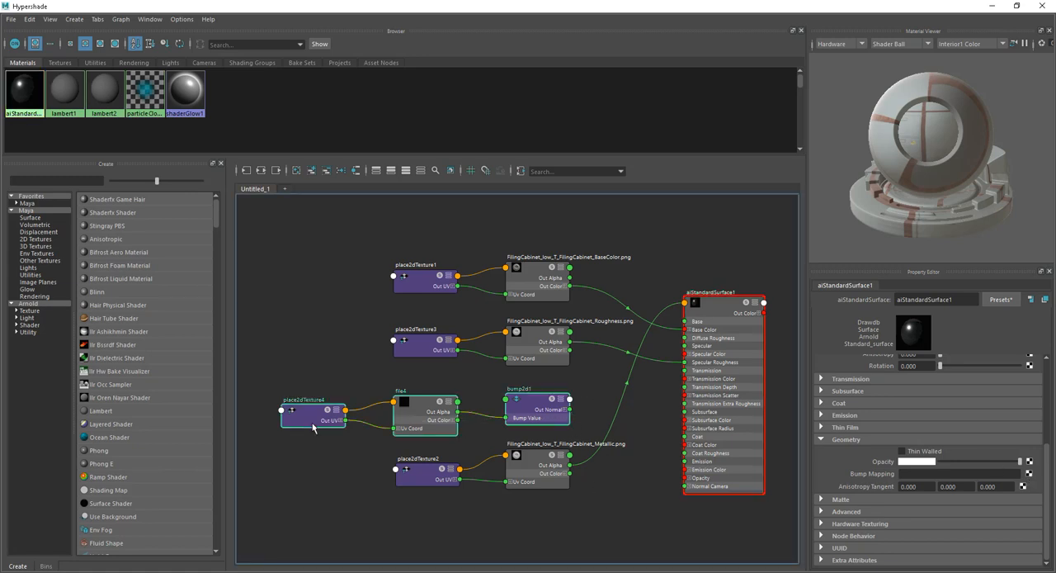
key(Delete)
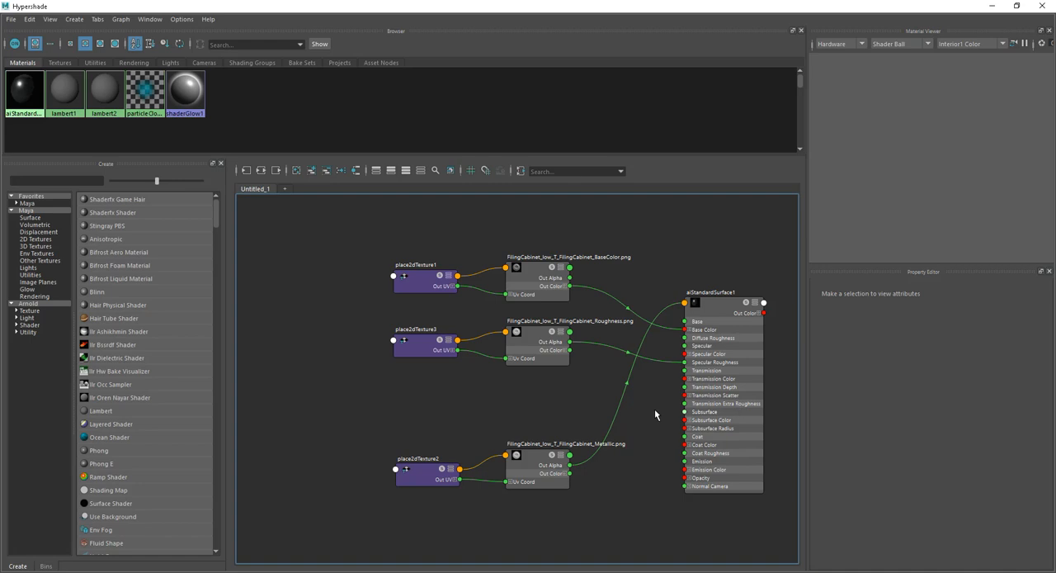
Map a new File texture into Bump Mapping as Tangent Space Normals and browse for its image.
click(722, 318)
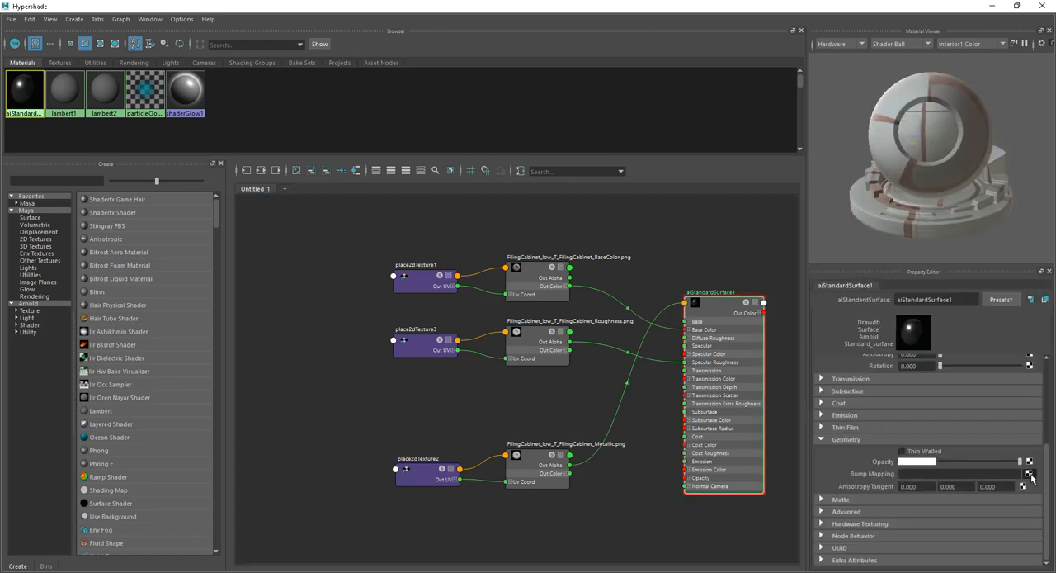
click(1029, 474)
click(450, 288)
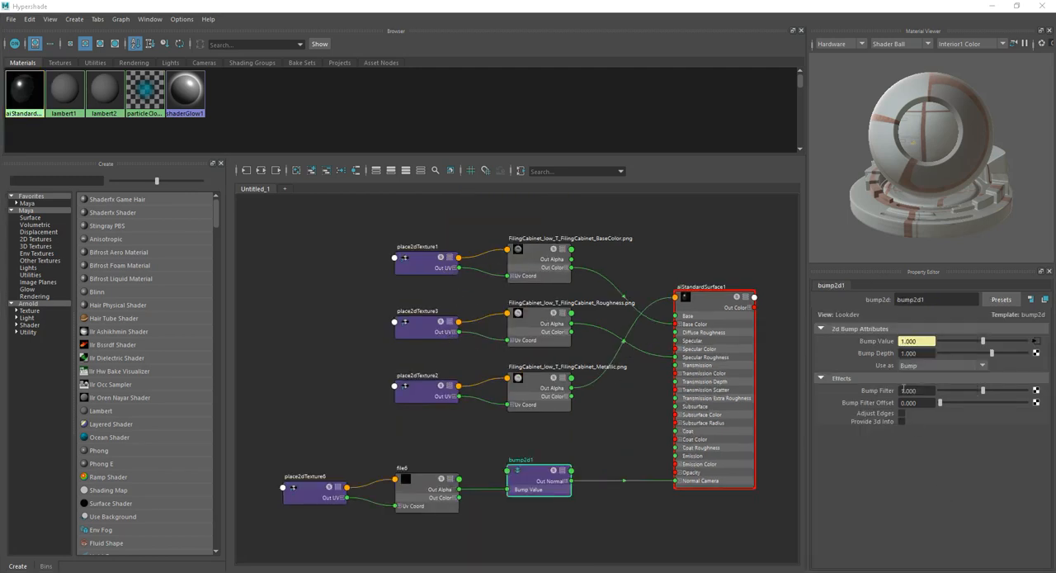
click(919, 366)
click(924, 381)
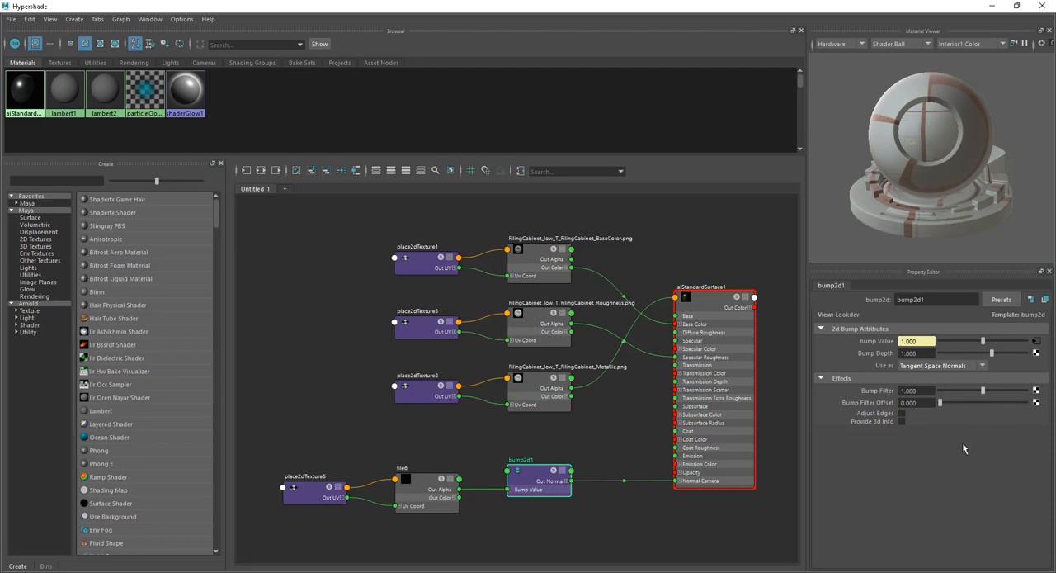
click(1037, 340)
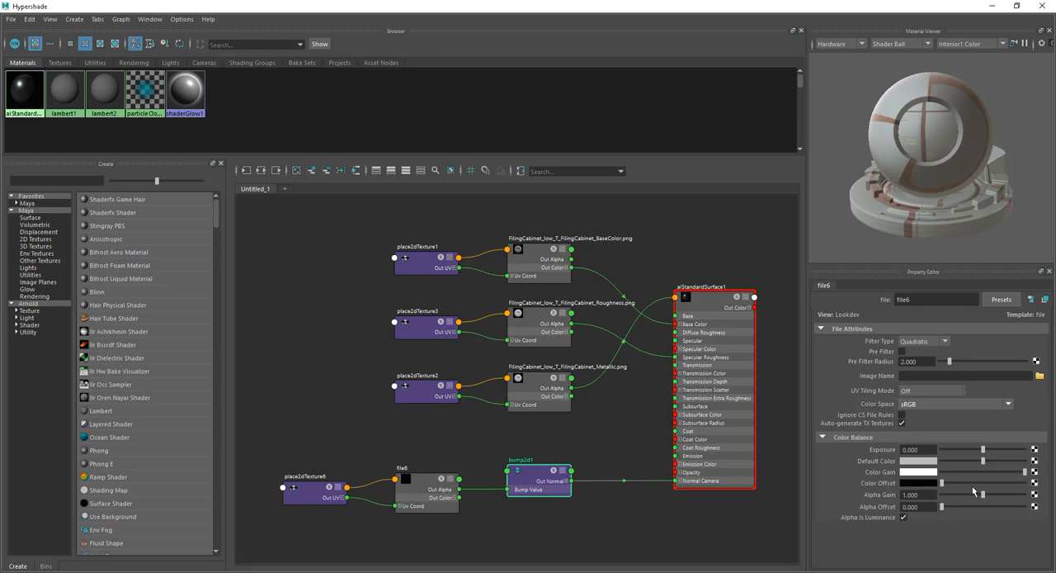
click(1039, 376)
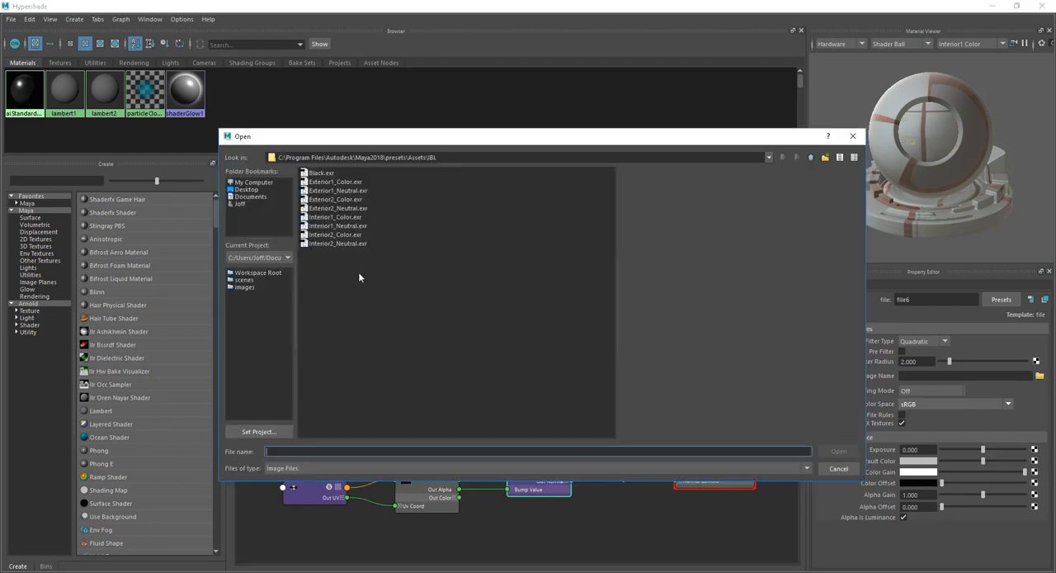
Load FilingCabinet_low_T_FilingCabinet_Normal.png from Documents\work\Arnold\bakes into the texture.
click(250, 198)
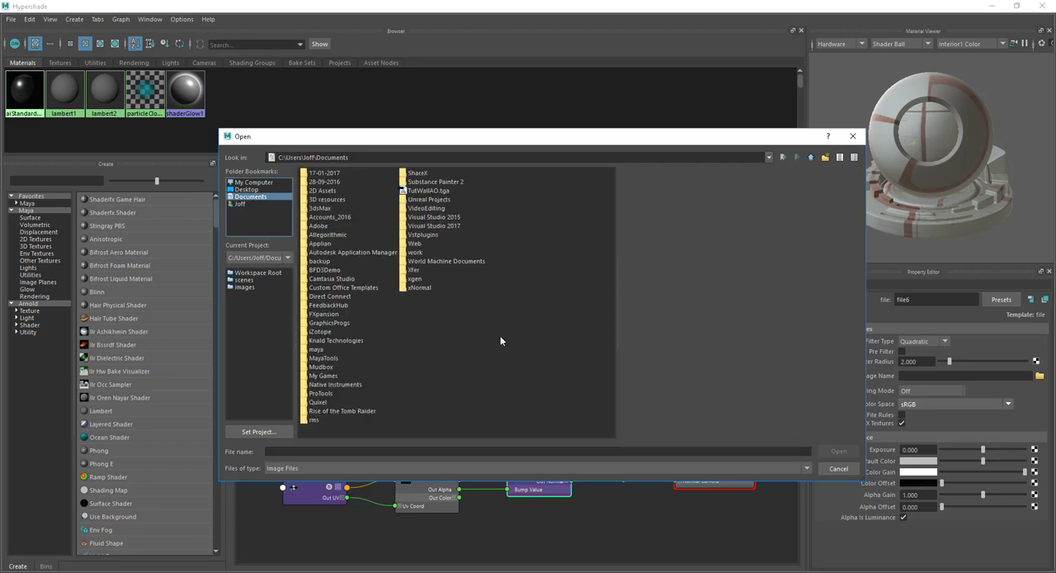
double_click(415, 253)
double_click(324, 305)
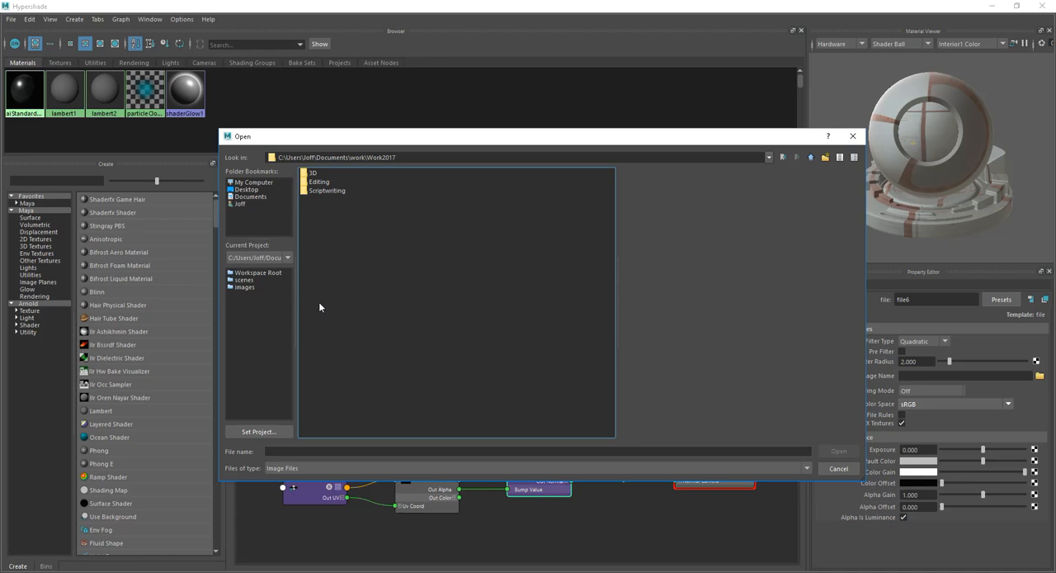
click(816, 158)
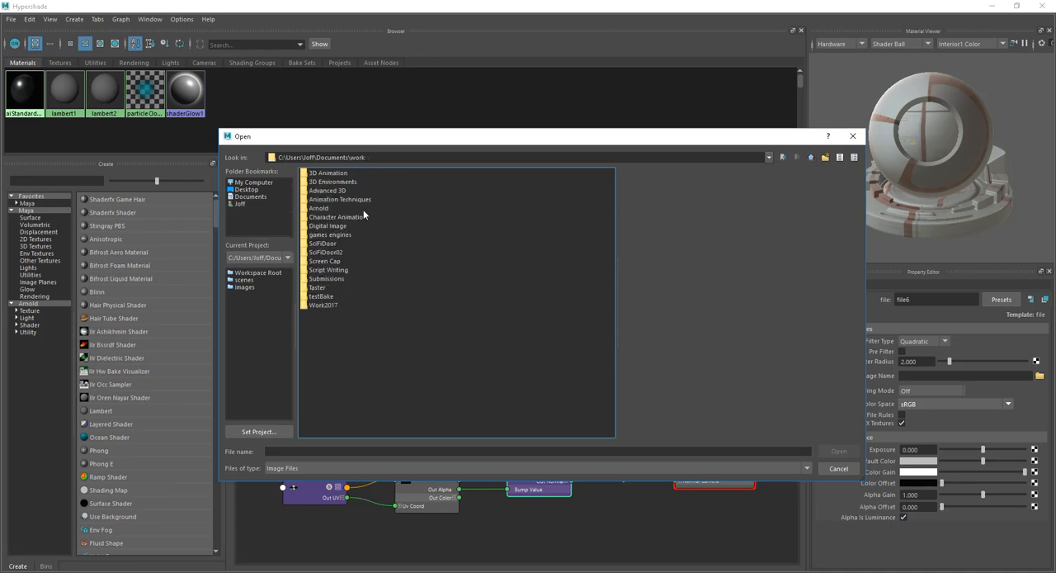
double_click(334, 208)
double_click(320, 173)
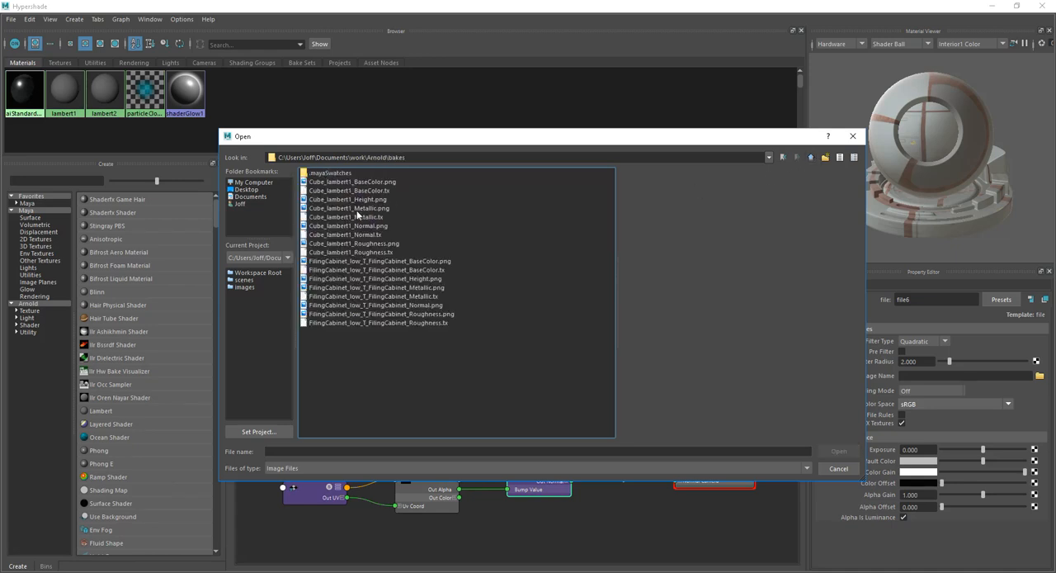
click(375, 305)
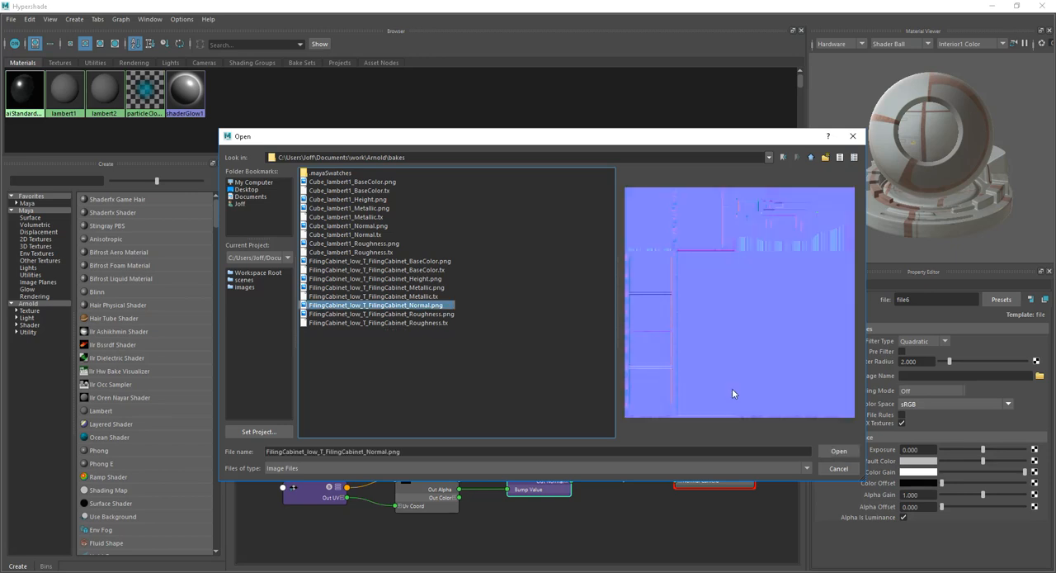
click(835, 451)
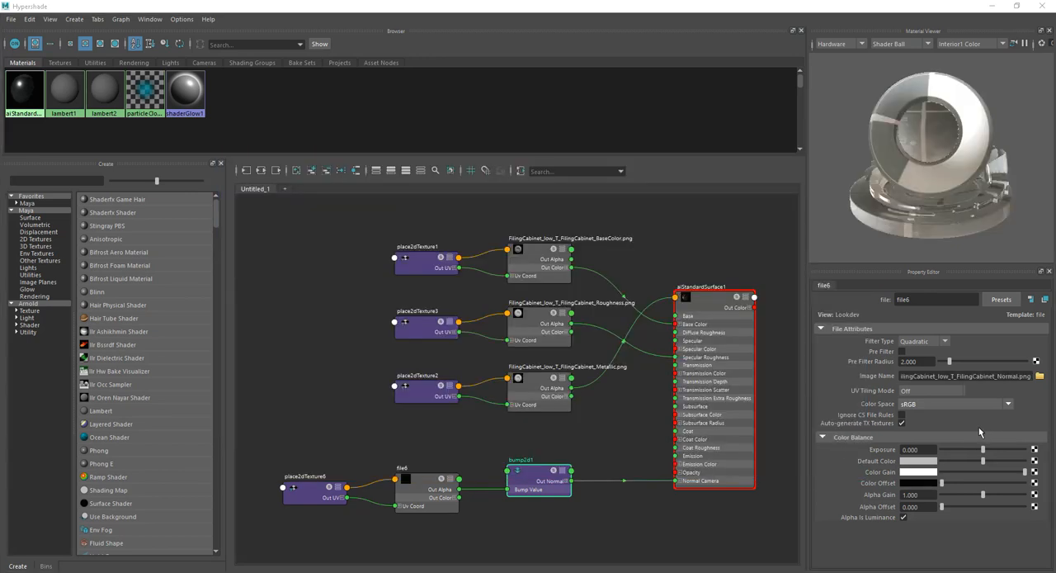
Set the normal map's Color Space to Raw and return to the surface shader.
click(925, 404)
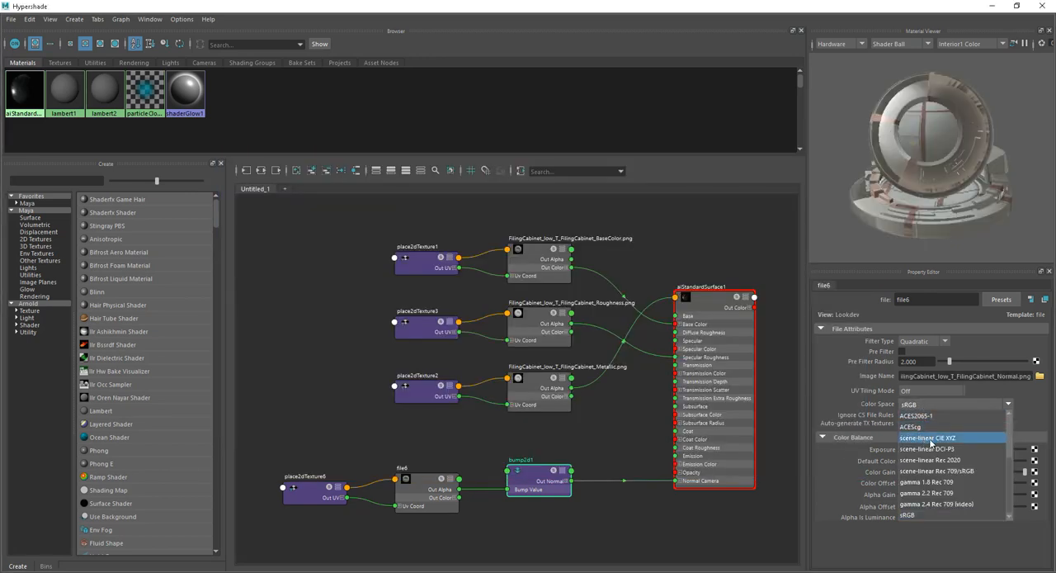
scroll(932, 442, up, 3)
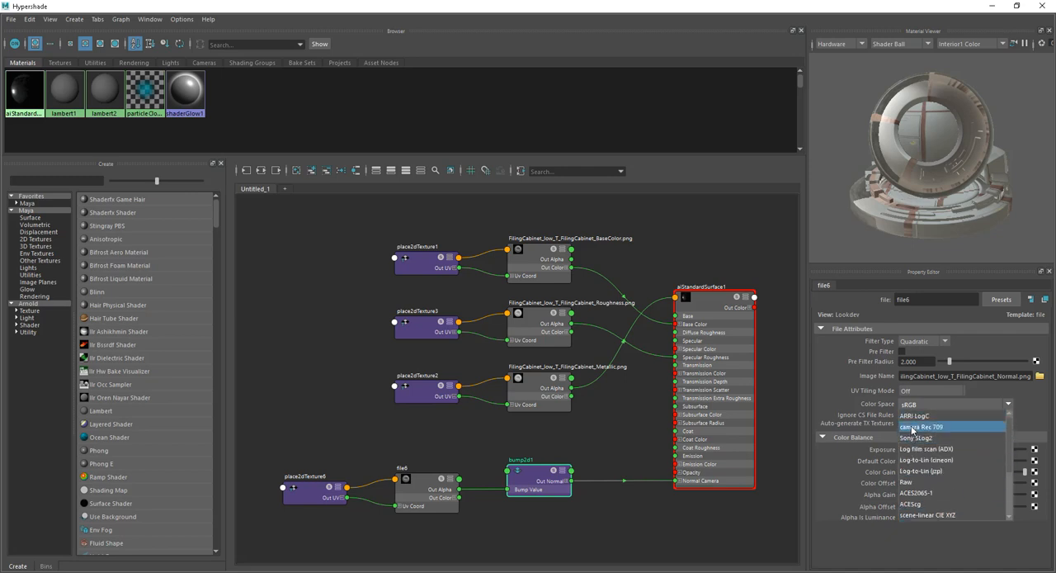
click(917, 482)
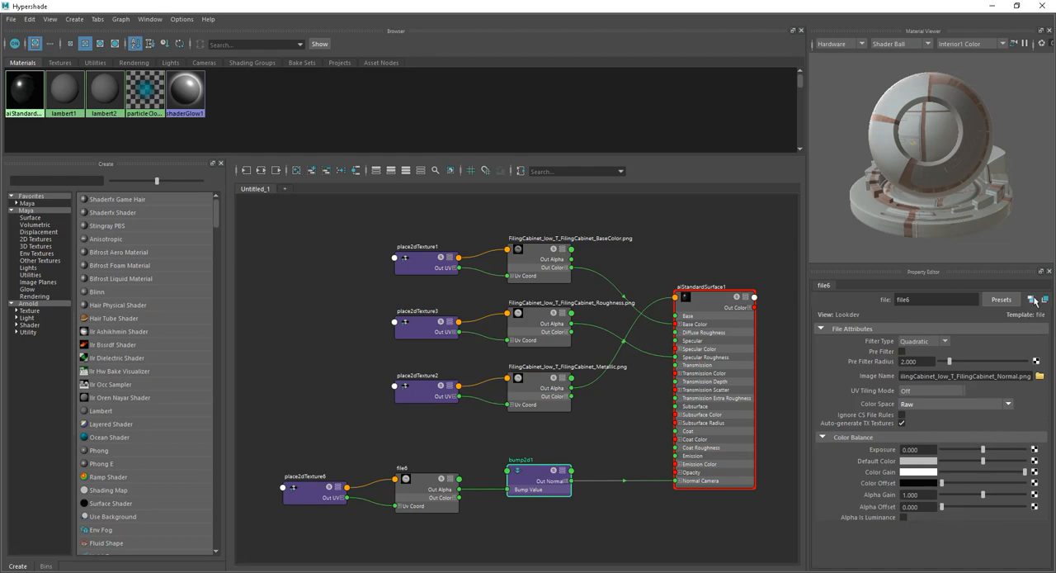
click(708, 304)
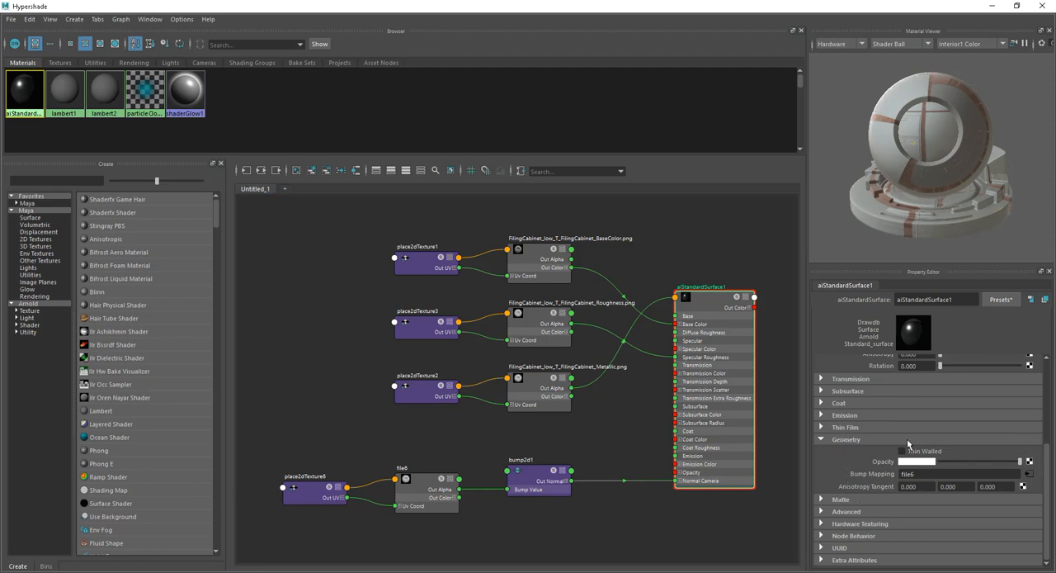
scroll(1043, 427, up, 3)
Select bump2d1, reveal its Arnold options and uncheck Flip R Channel.
drag(1043, 427, 1041, 382)
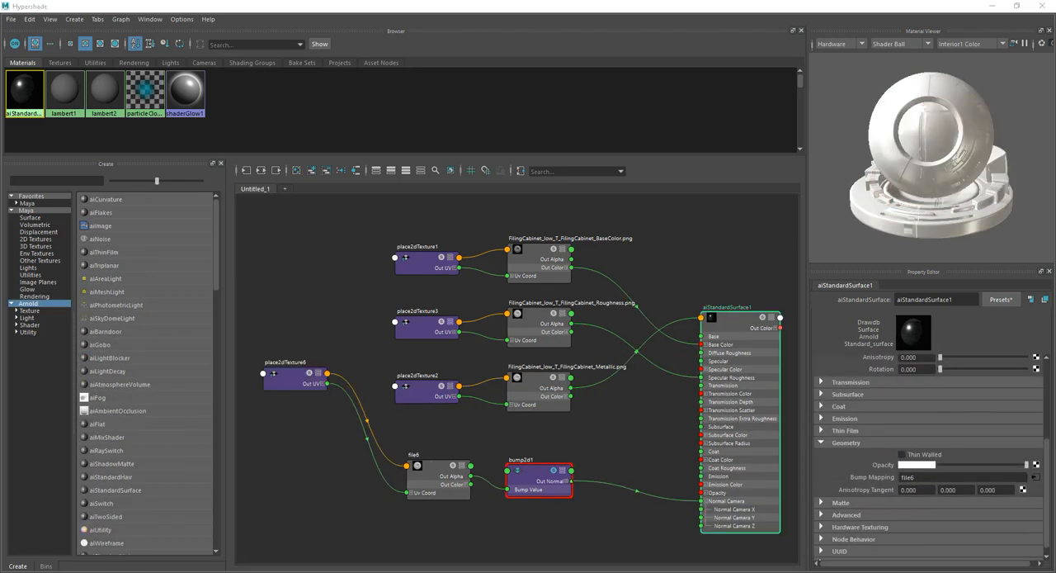
click(531, 472)
drag(531, 472, 558, 466)
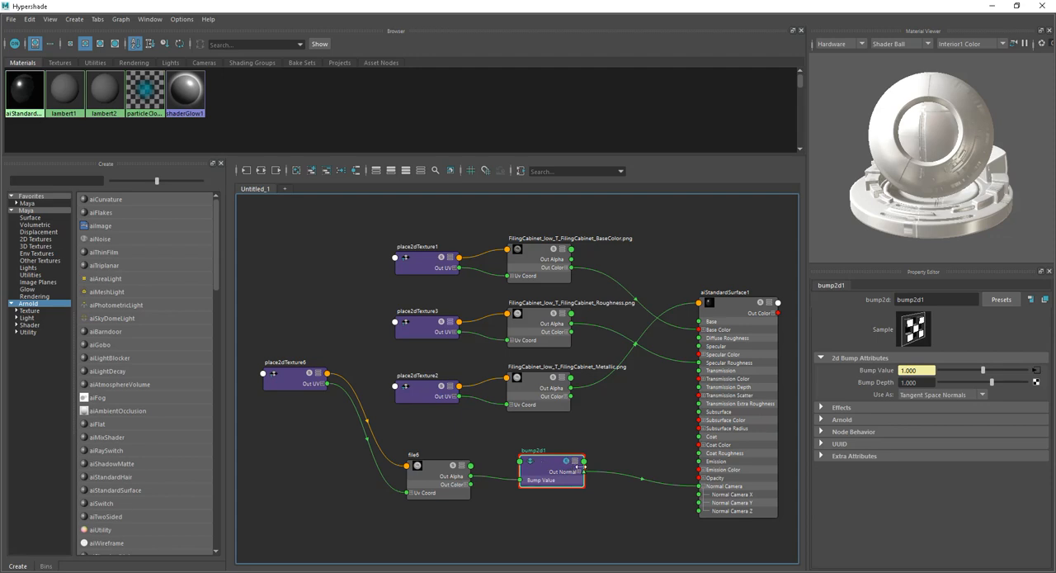
click(1030, 302)
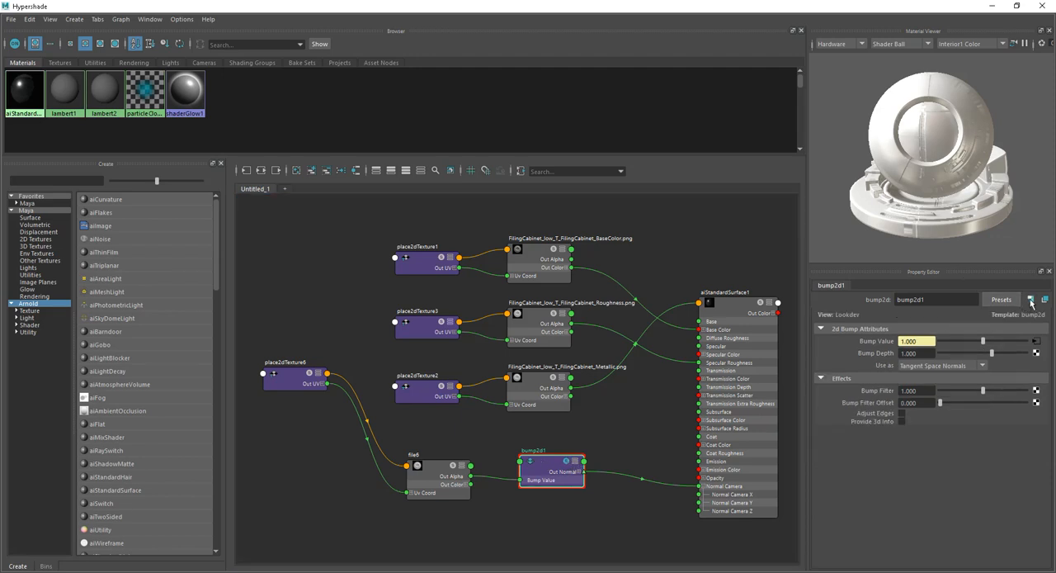
click(1031, 302)
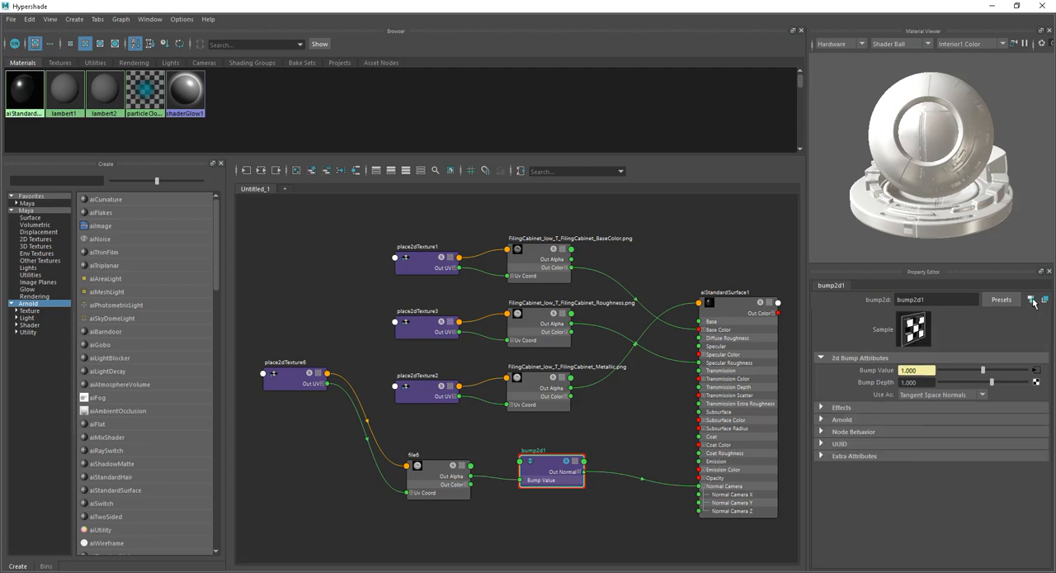
click(842, 419)
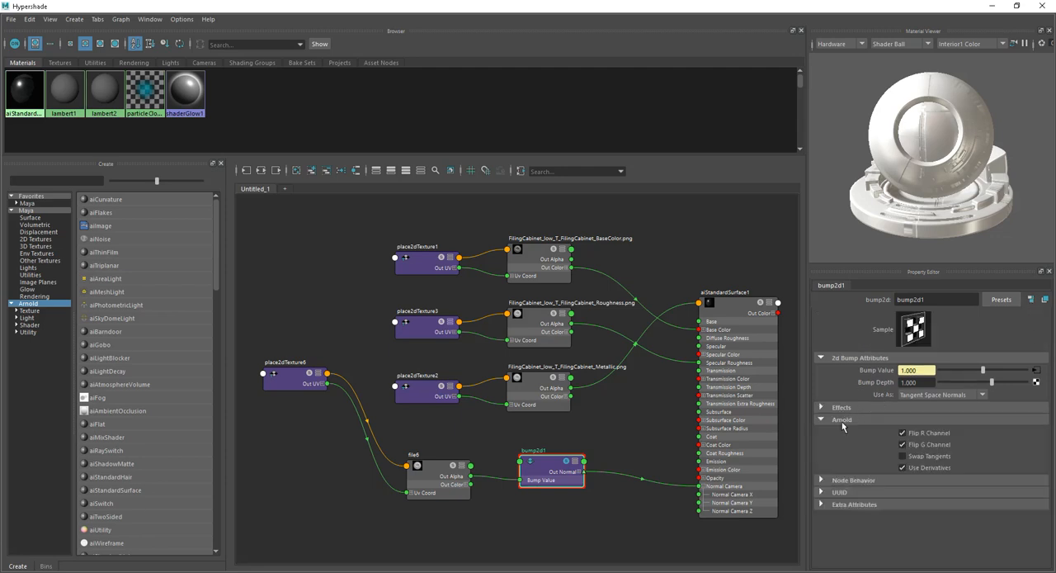
click(902, 432)
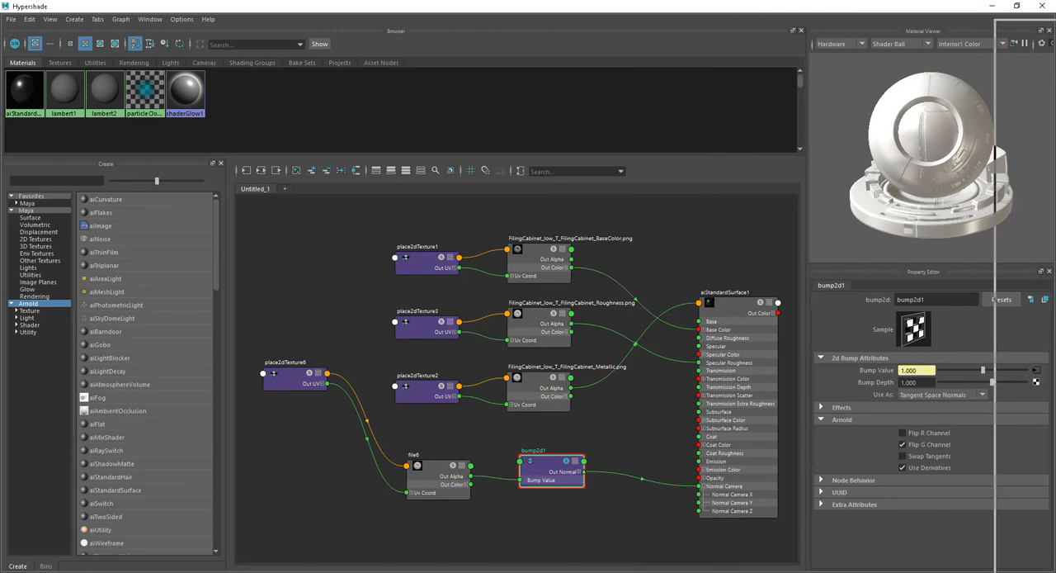
Move Hypershade aside, orbit around the selected cabinet's drawers, then bring Hypershade back.
drag(503, 13, 1048, 24)
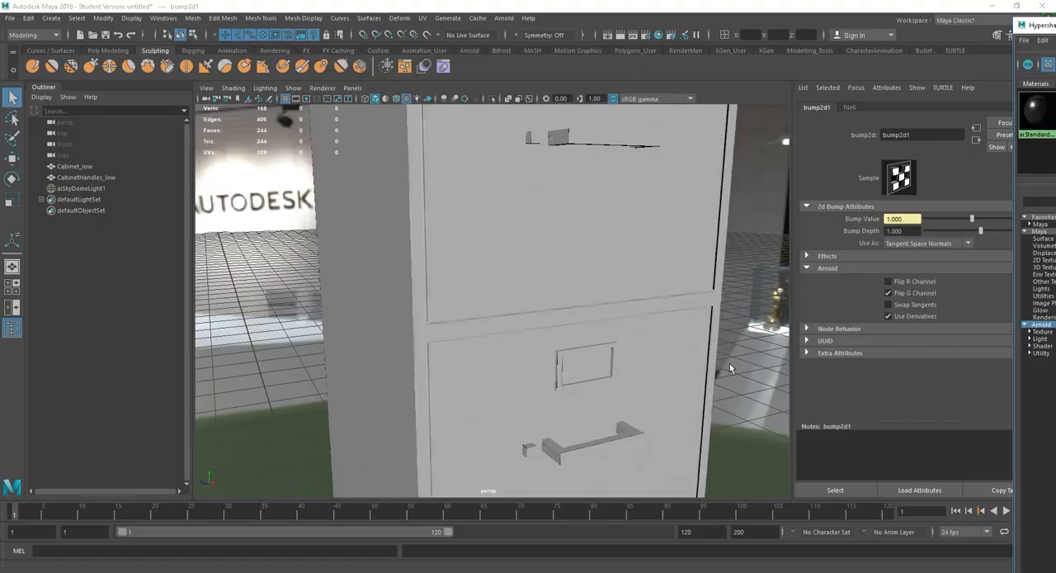
click(582, 320)
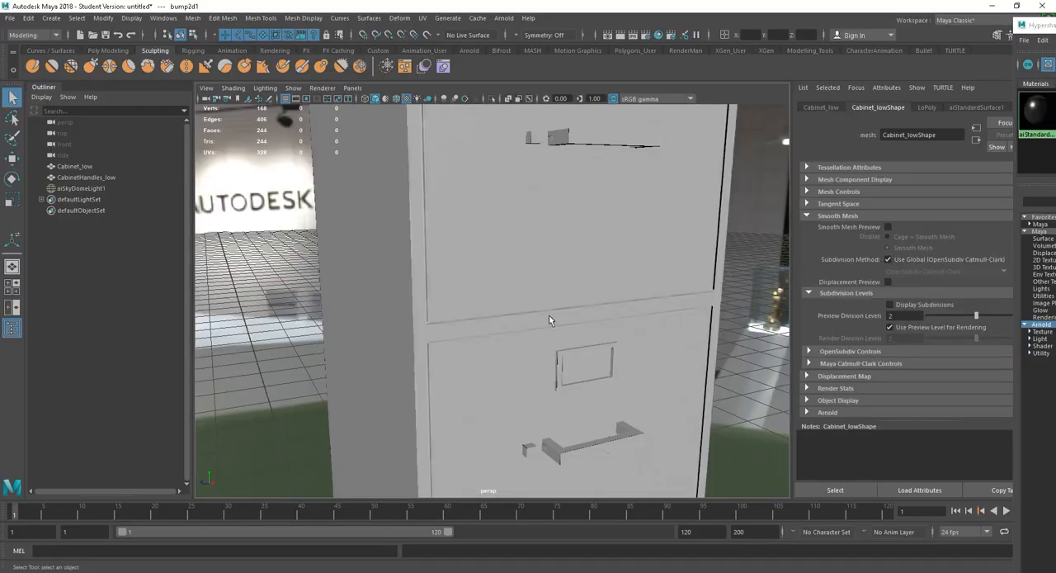
mouse_move(547, 358)
alt+mouse_down()
mouse_move(490, 358)
mouse_move(563, 392)
alt+mouse_up()
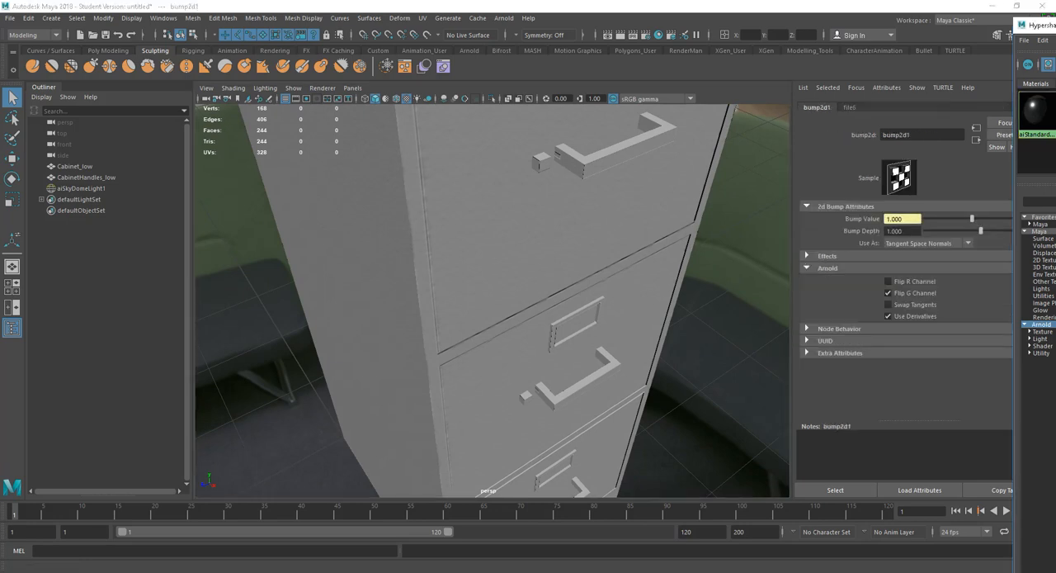
drag(1045, 25, 748, 132)
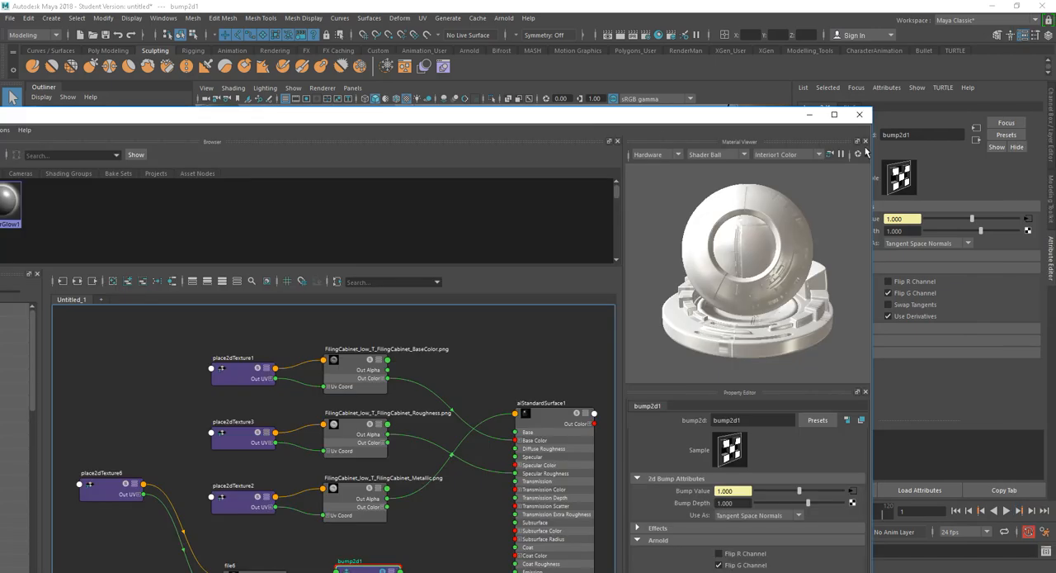
Narrow and shift the Hypershade window so a cabinet panel is visible up close.
drag(873, 247, 554, 248)
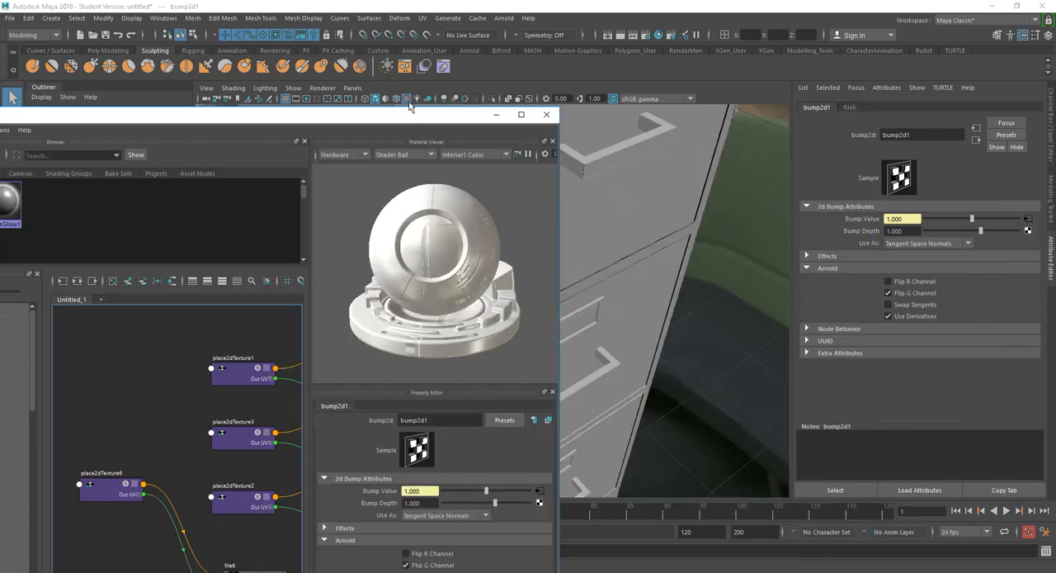
drag(412, 113, 407, 66)
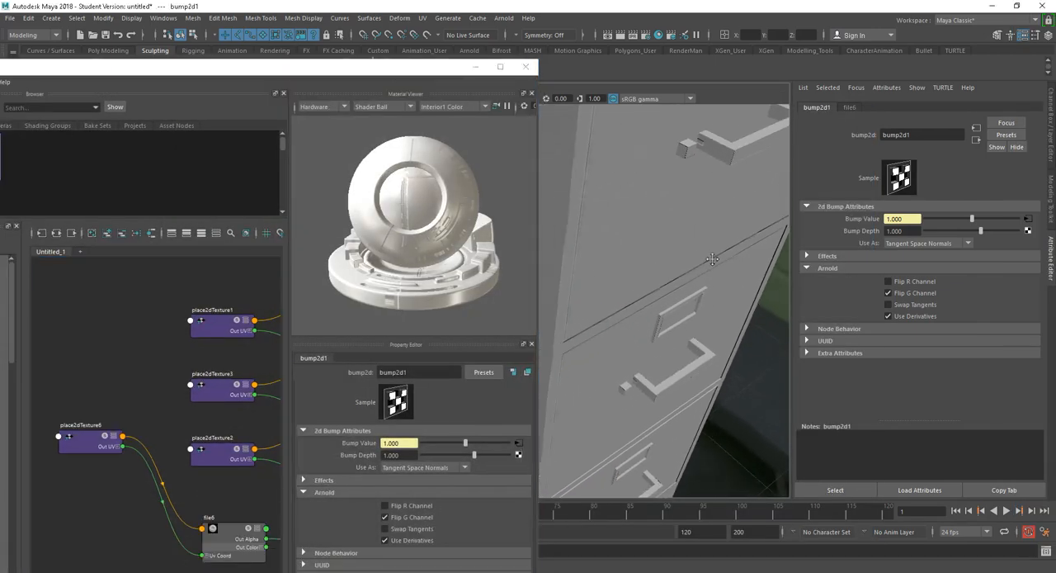
mouse_move(627, 273)
alt+mouse_down()
mouse_move(702, 276)
mouse_move(652, 275)
alt+mouse_up()
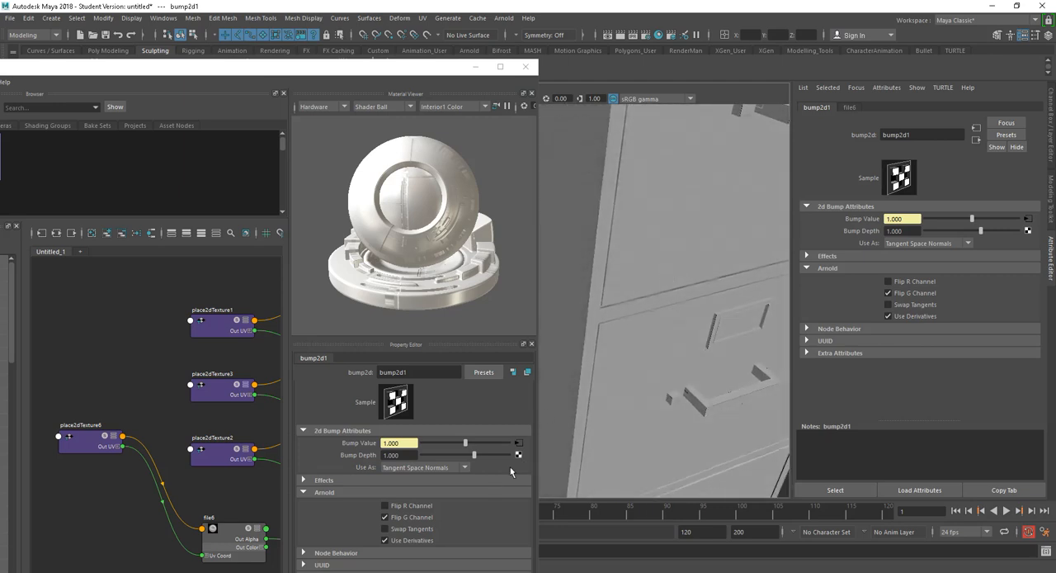
Toggle Flip G Channel while orbiting to compare drawer shading, leave it on, and close Hypershade.
click(384, 517)
mouse_move(642, 388)
alt+mouse_down()
mouse_move(653, 359)
mouse_move(642, 371)
alt+mouse_up()
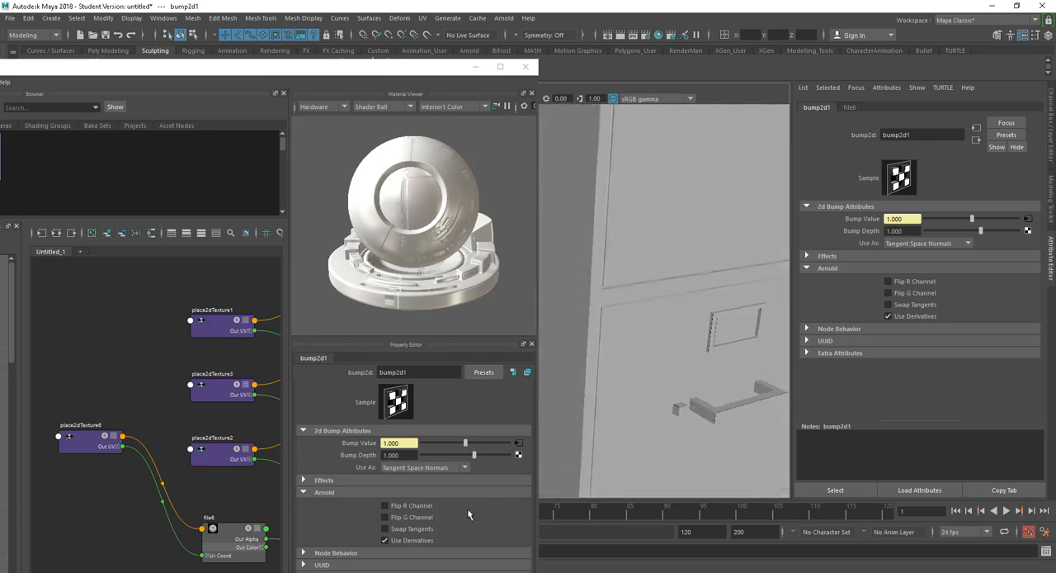
click(385, 517)
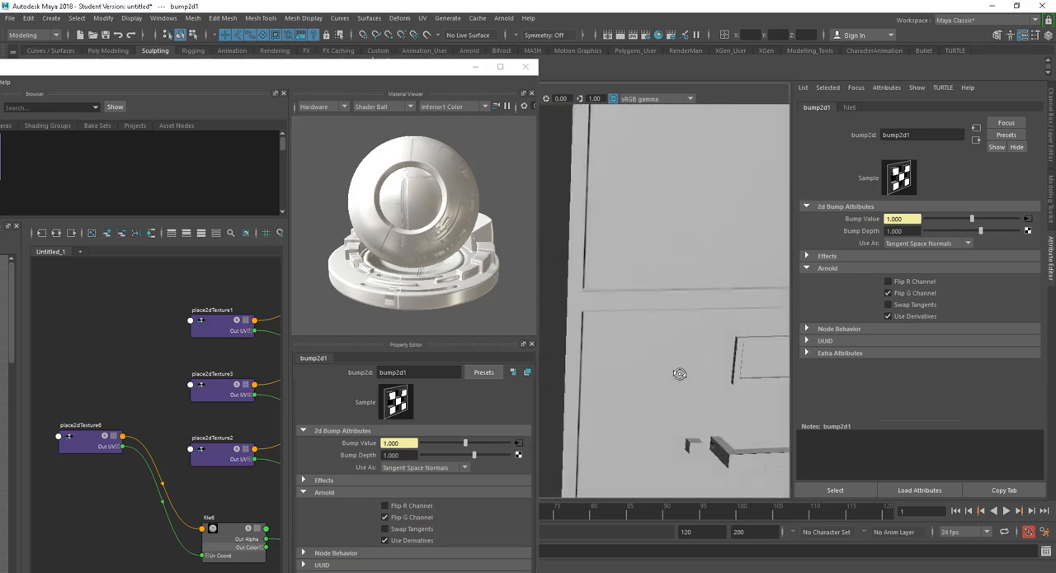
mouse_move(693, 401)
alt+mouse_down()
mouse_move(663, 377)
mouse_move(683, 394)
alt+mouse_up()
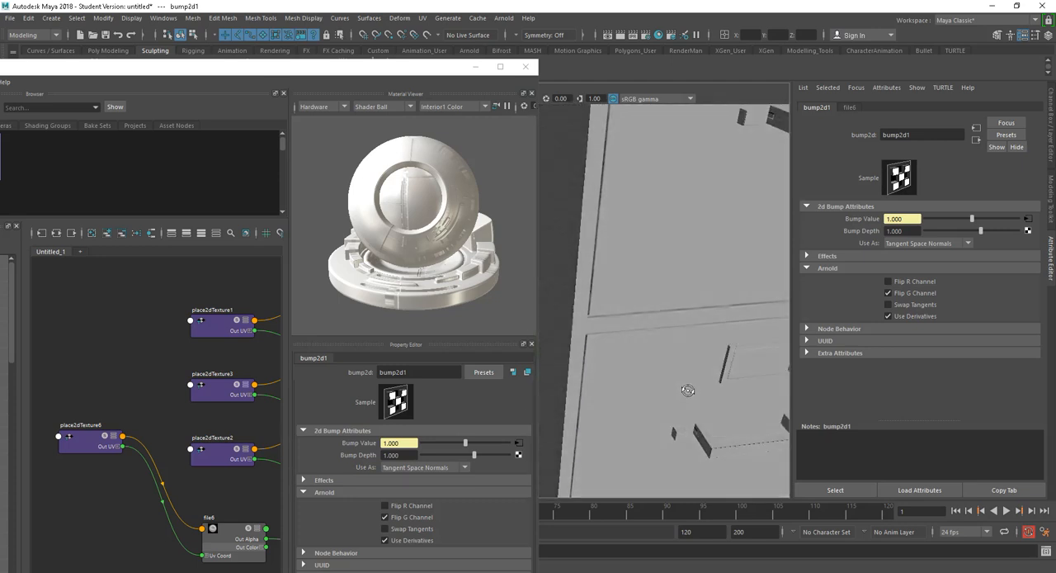
click(384, 517)
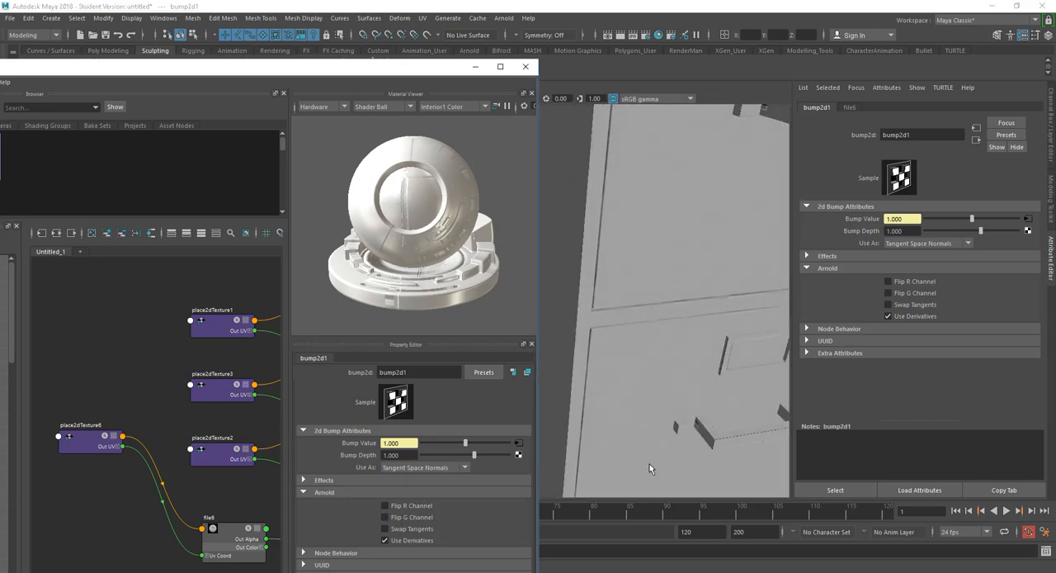
mouse_move(660, 396)
alt+mouse_down()
mouse_move(696, 372)
mouse_move(645, 353)
mouse_move(643, 410)
mouse_move(642, 398)
alt+mouse_up()
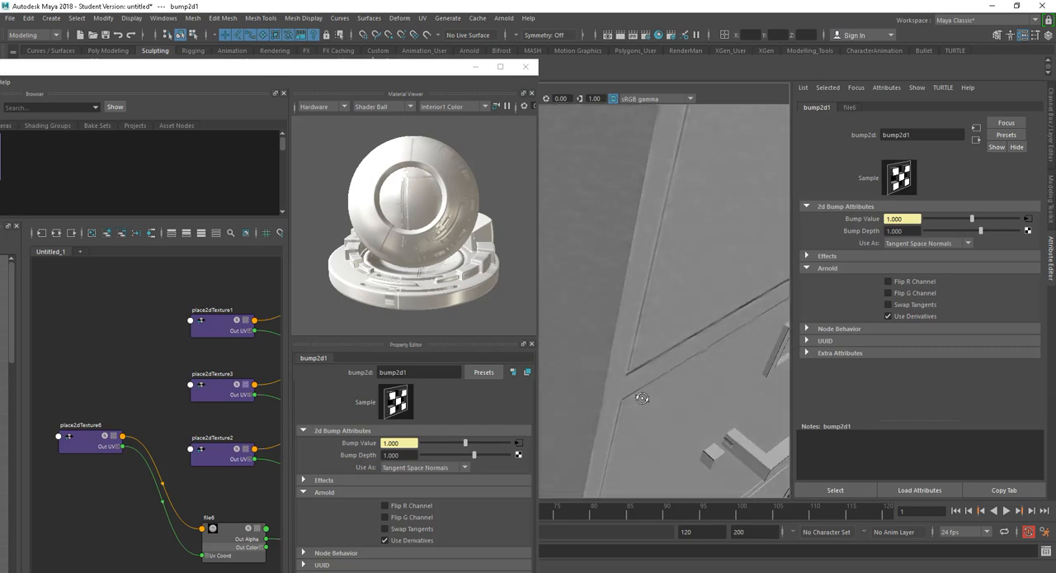
click(385, 517)
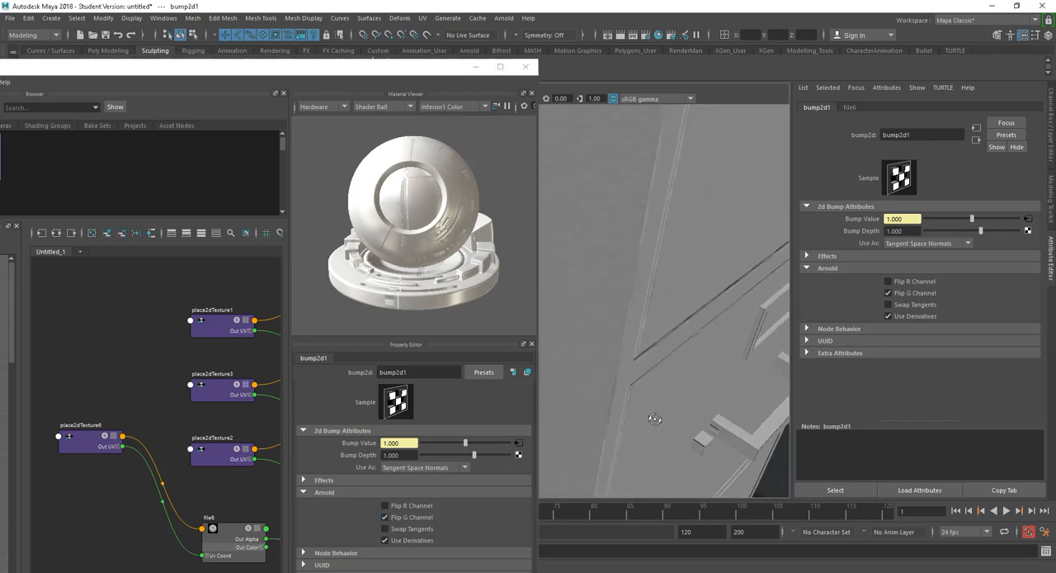
alt+drag(642, 440, 637, 422)
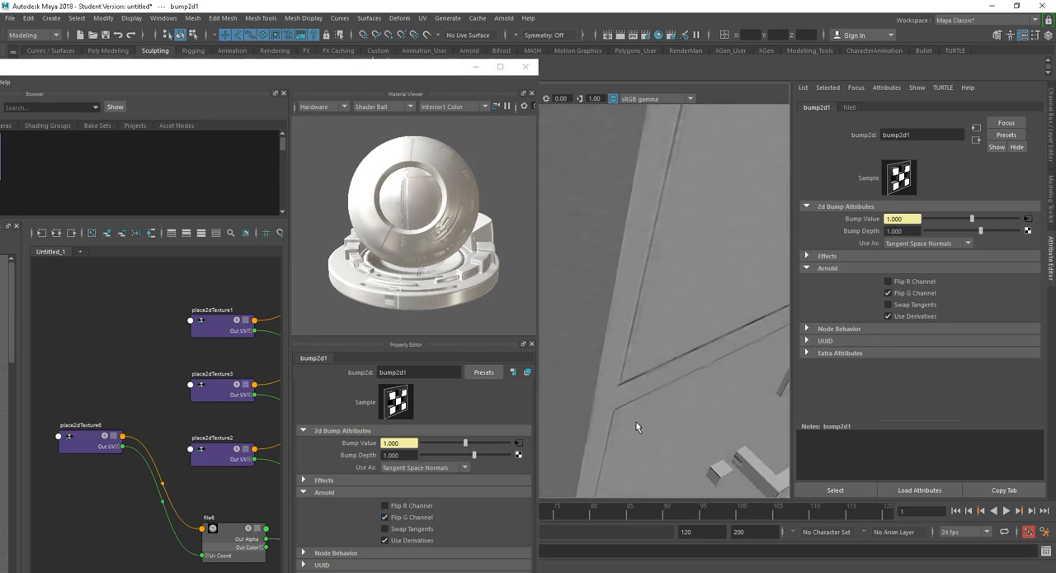
scroll(731, 464, down, 3)
scroll(693, 450, down, 3)
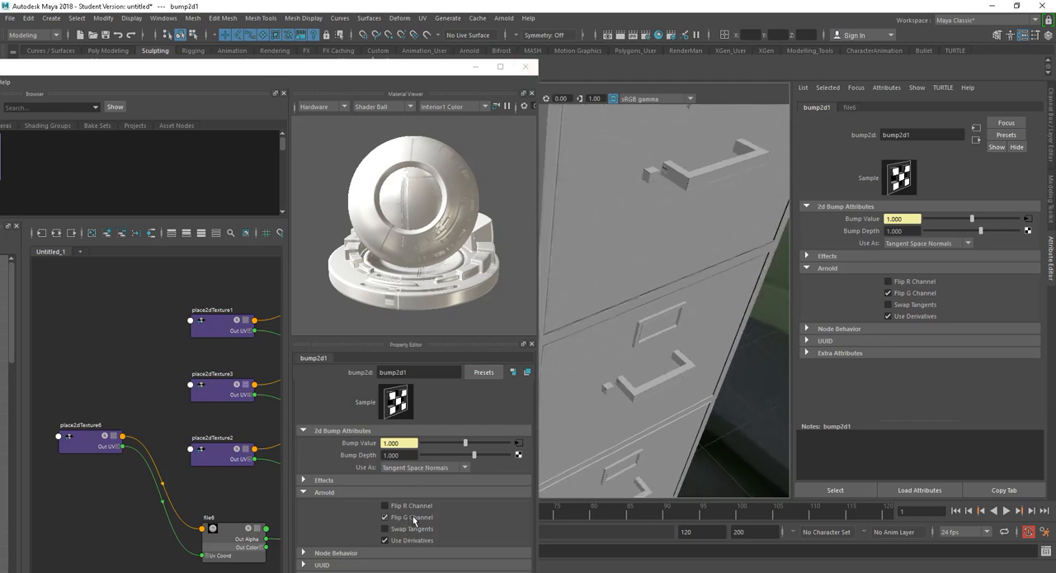
click(532, 67)
Frame the whole cabinet from a lower angle and launch Arnold RenderView.
mouse_move(629, 393)
alt+mouse_down()
mouse_move(656, 431)
mouse_move(507, 315)
mouse_move(558, 366)
mouse_move(499, 343)
mouse_move(555, 365)
mouse_move(508, 354)
mouse_move(545, 297)
alt+mouse_up()
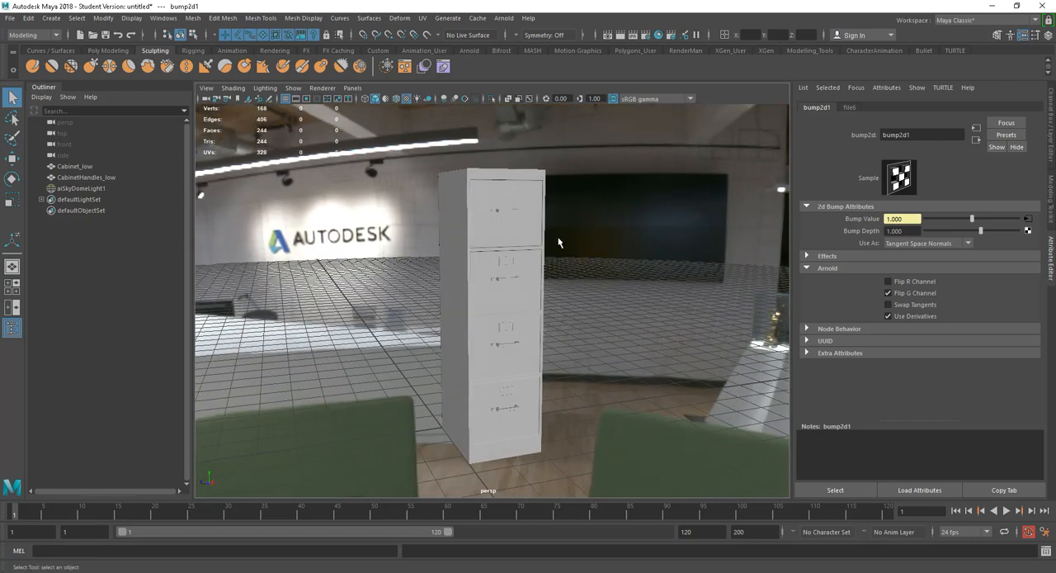
alt+drag(558, 242, 501, 271)
mouse_move(500, 271)
alt+right_down()
mouse_move(532, 296)
mouse_move(497, 273)
alt+right_up()
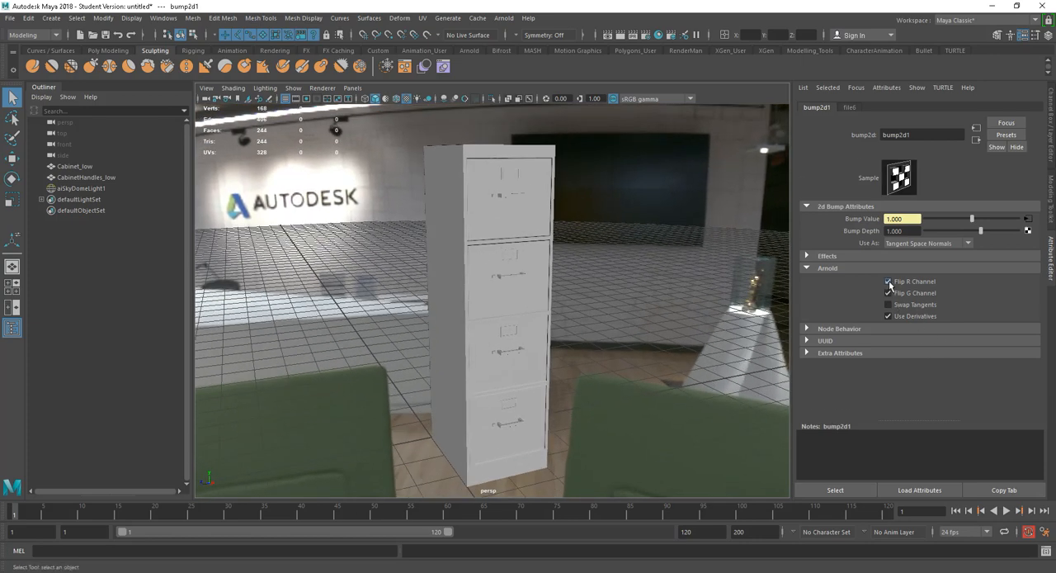
alt+drag(496, 270, 507, 248)
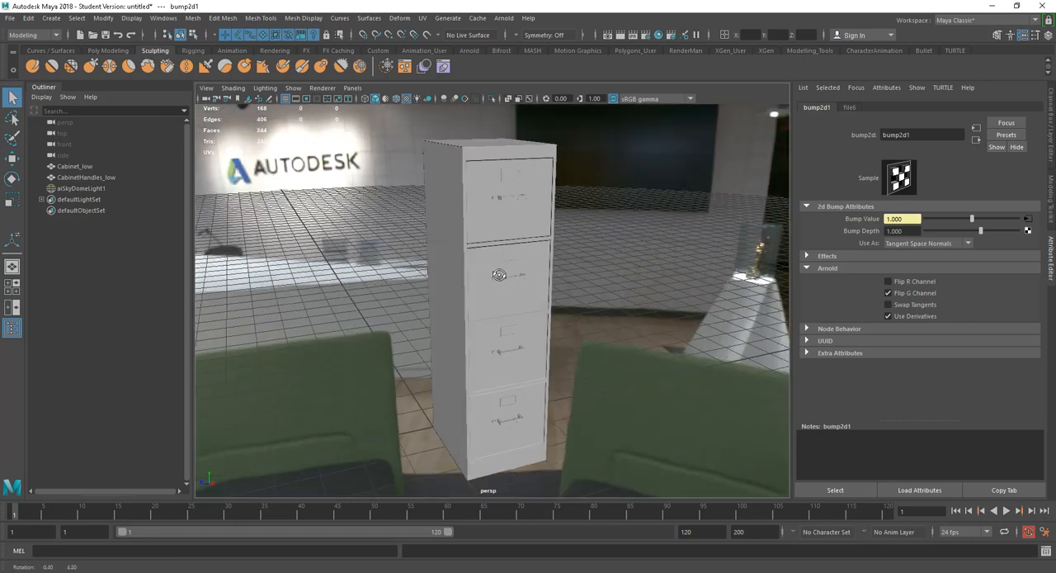
click(505, 19)
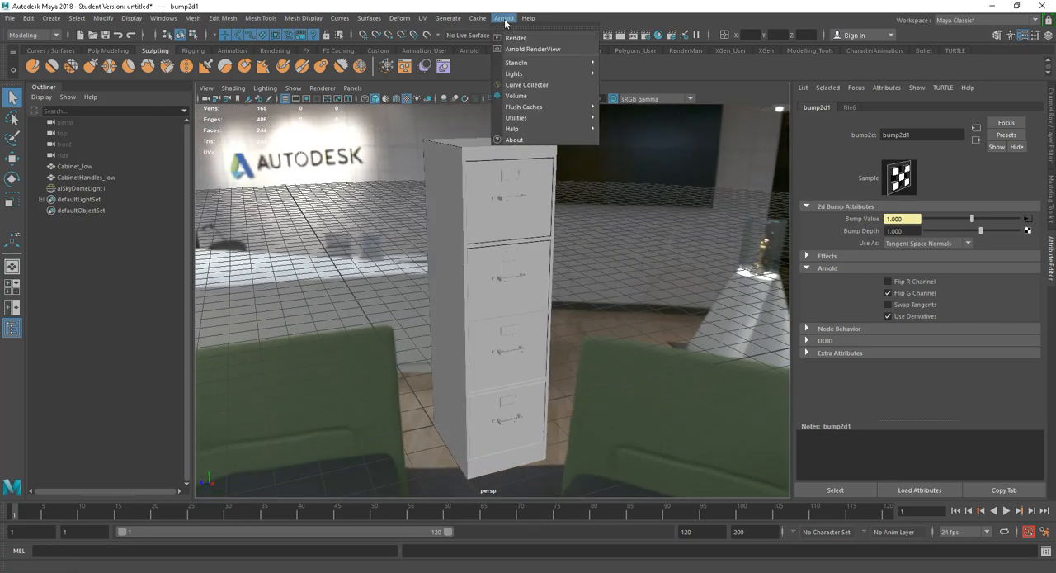
click(532, 49)
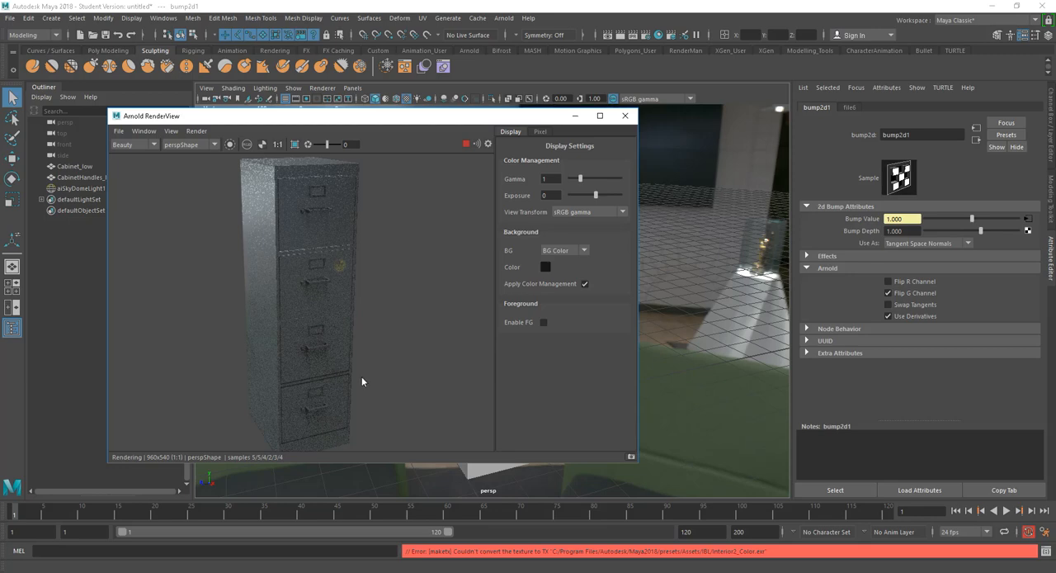
Orbit the render camera to a new angle, let the render finish and bring up the RenderView File menu.
mouse_move(381, 380)
alt+mouse_down()
mouse_move(304, 367)
mouse_move(295, 350)
alt+mouse_up()
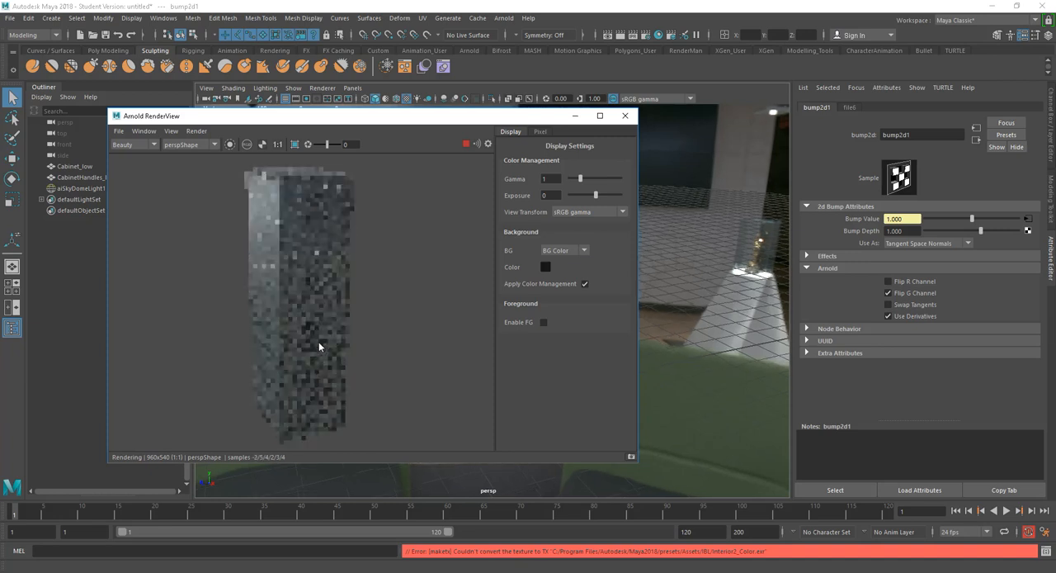
alt+drag(315, 345, 403, 364)
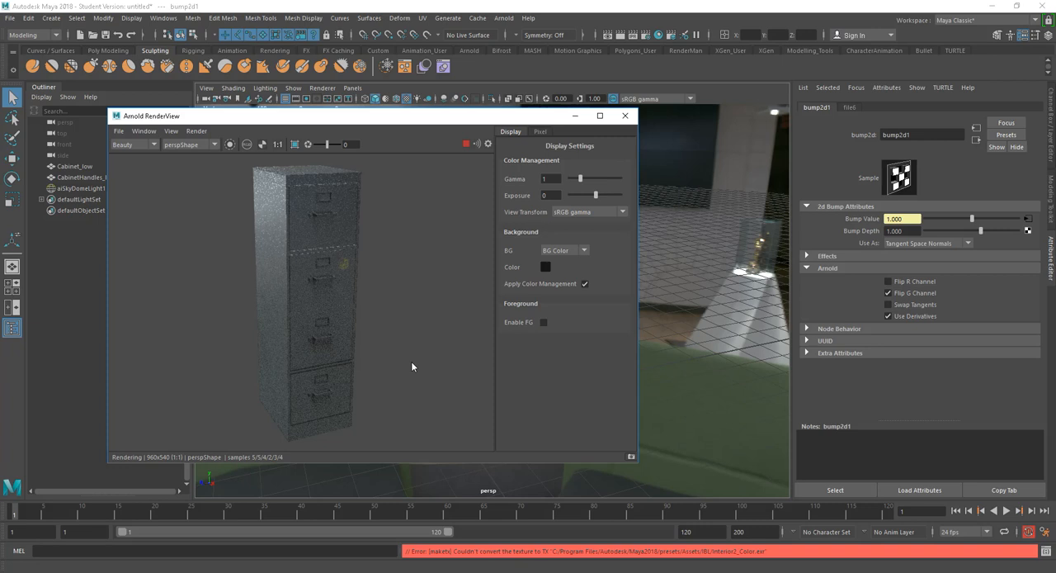
click(702, 415)
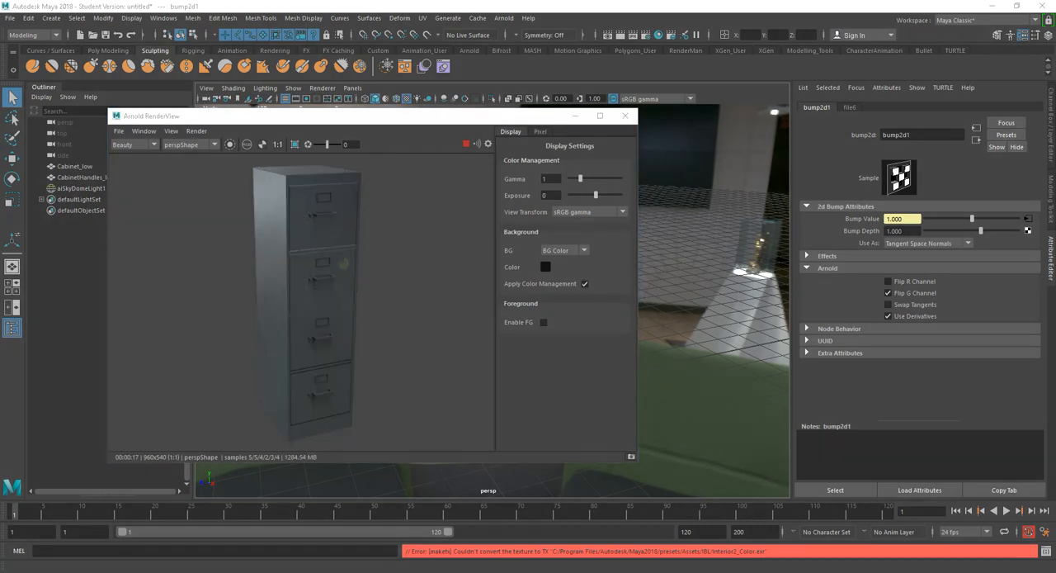
drag(363, 124, 392, 102)
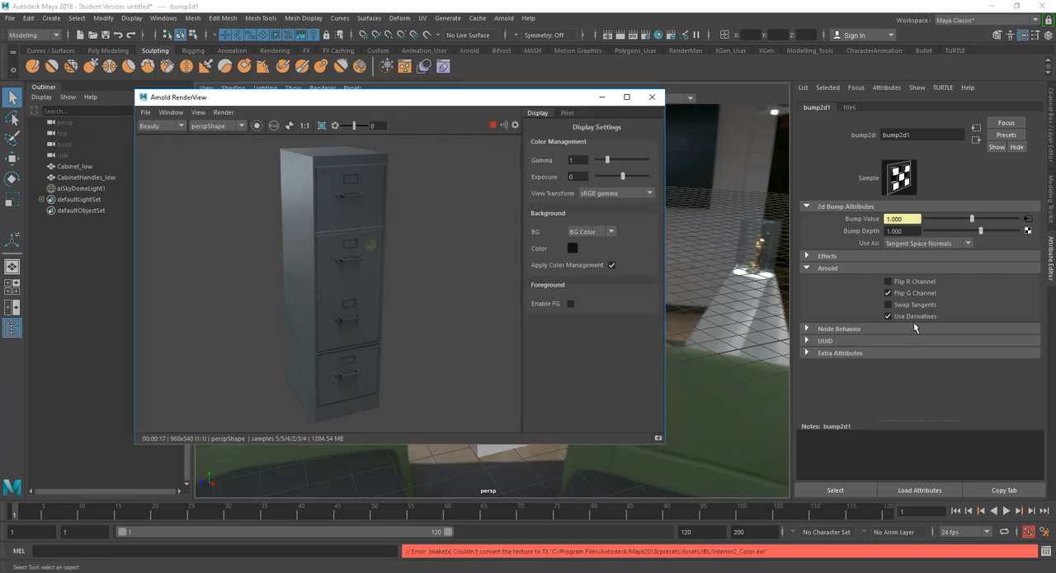
click(145, 112)
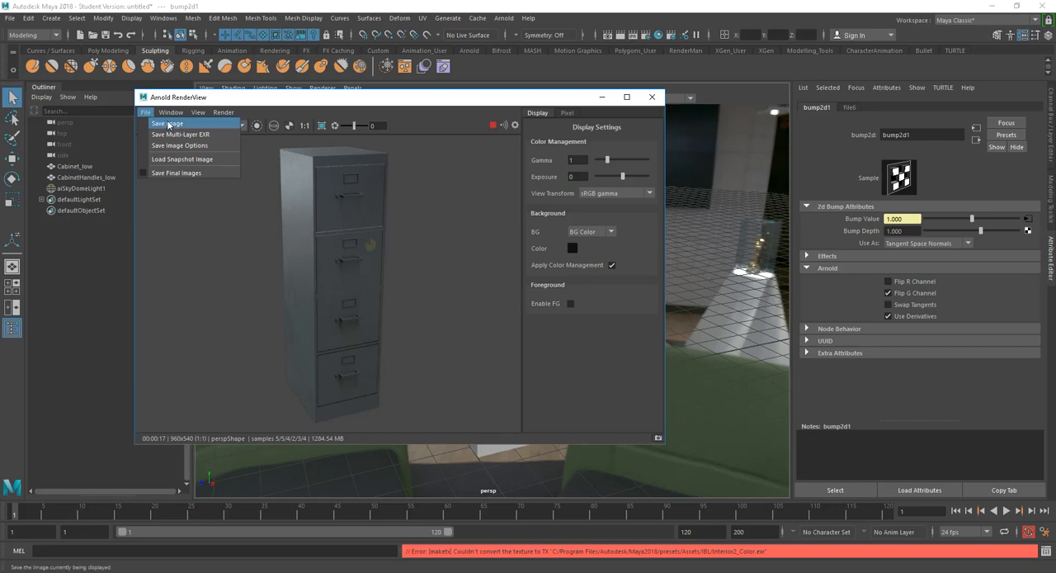
Cancel the Save Image dialog and close the Arnold RenderView.
click(169, 124)
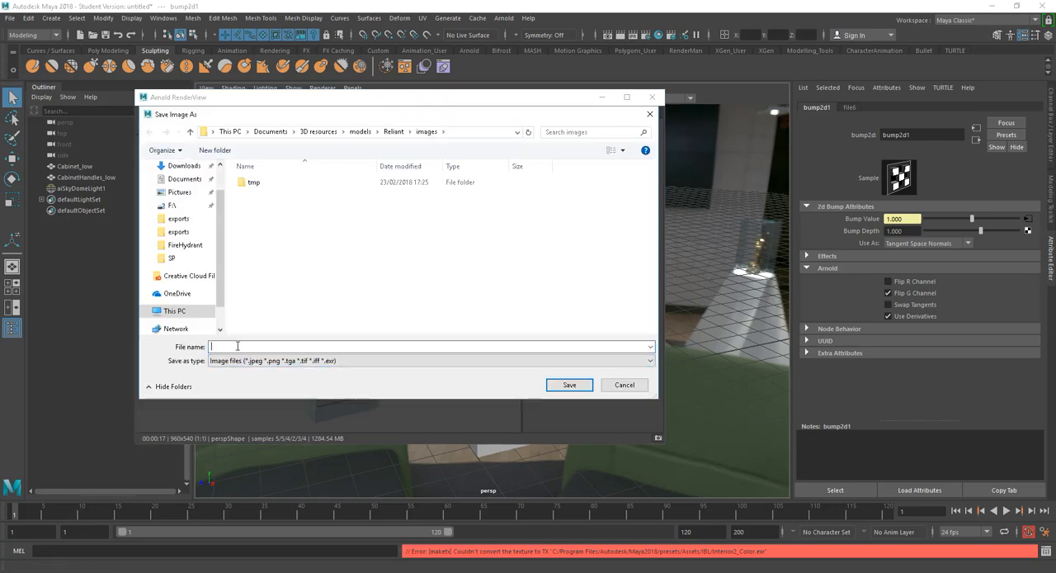
click(624, 385)
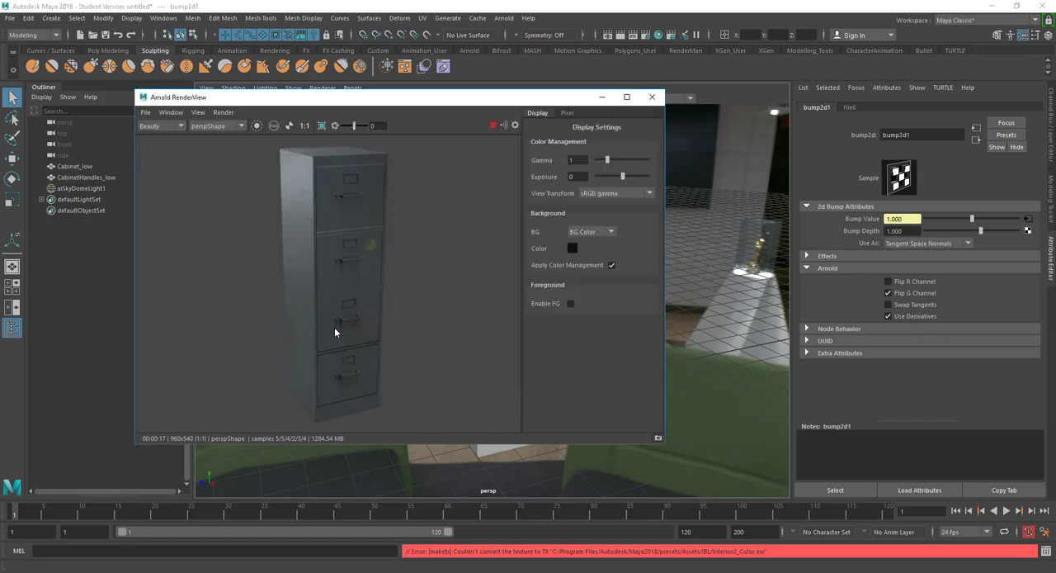
click(651, 96)
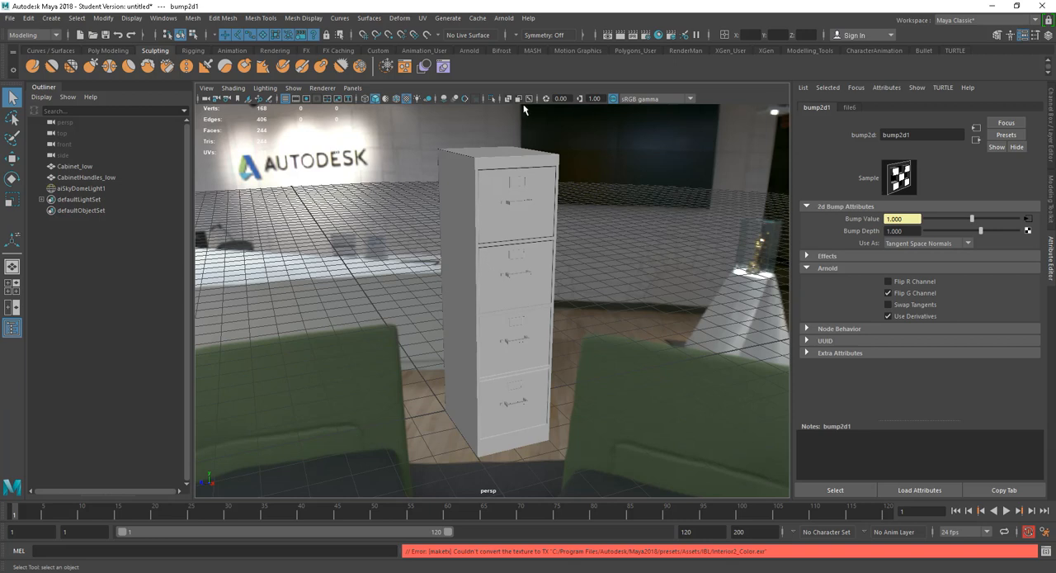
click(504, 18)
mouse_move(514, 73)
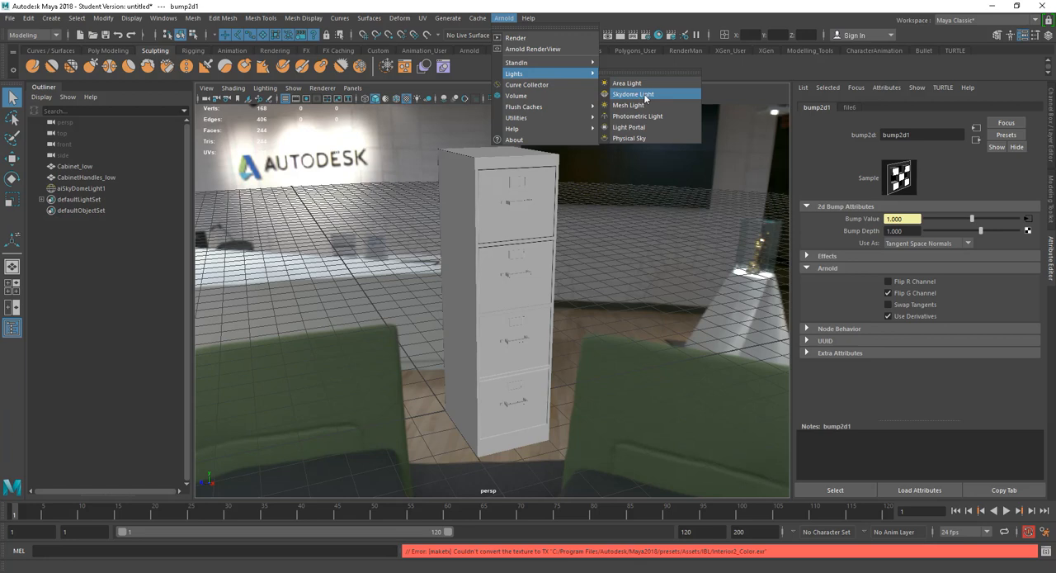
click(586, 284)
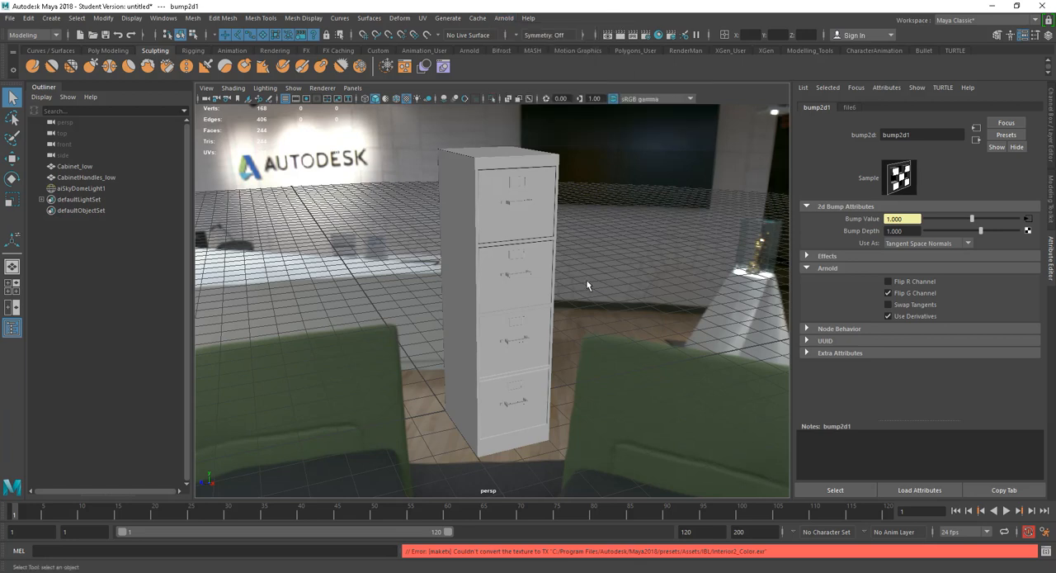